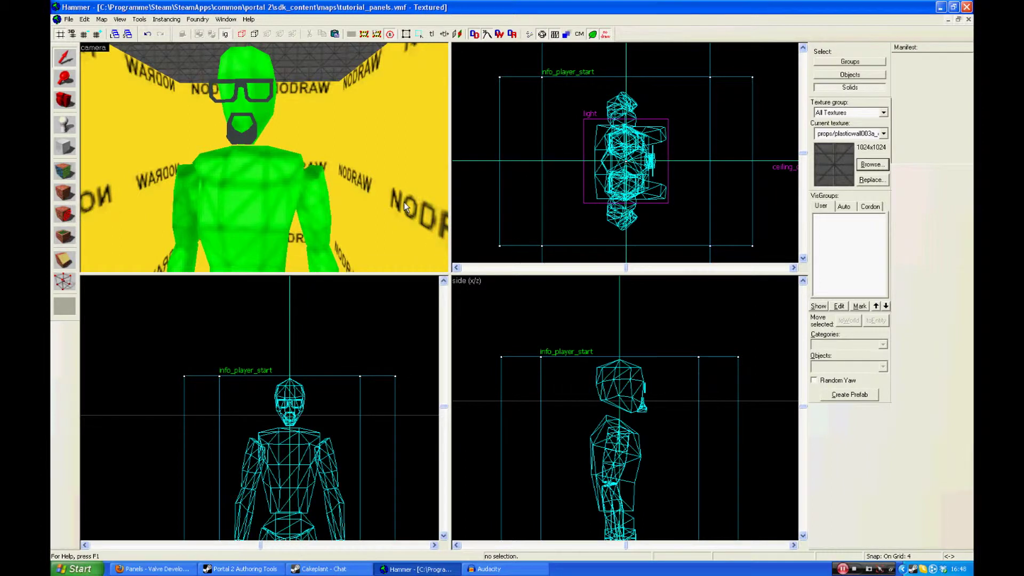
Examine the raised panel platform and the robotic arms beneath it in the 3D view
{"action": "scroll", "coordinate": [404, 207], "scroll_direction": "down", "scroll_amount": 12}
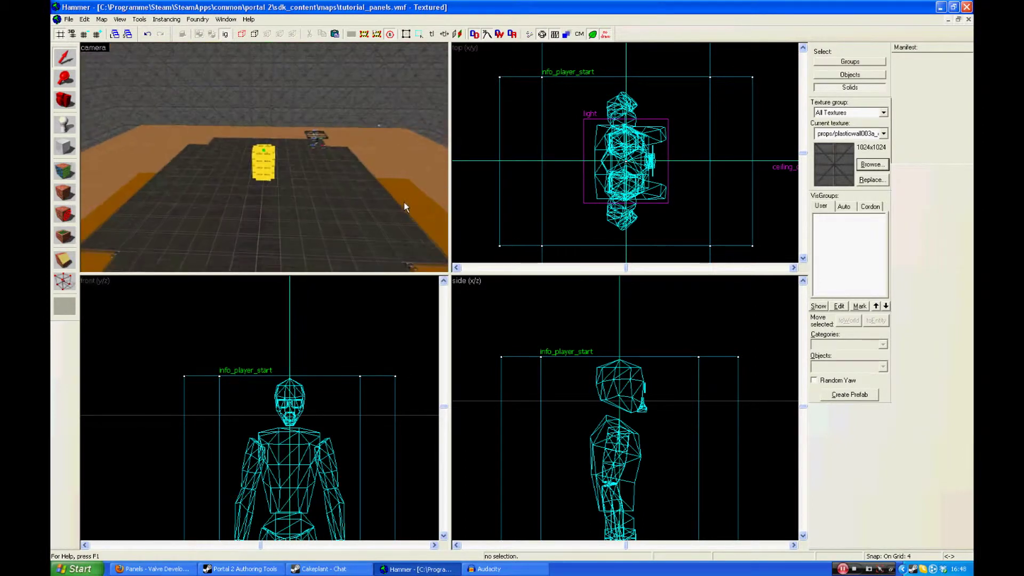
{"action": "key", "text": "z"}
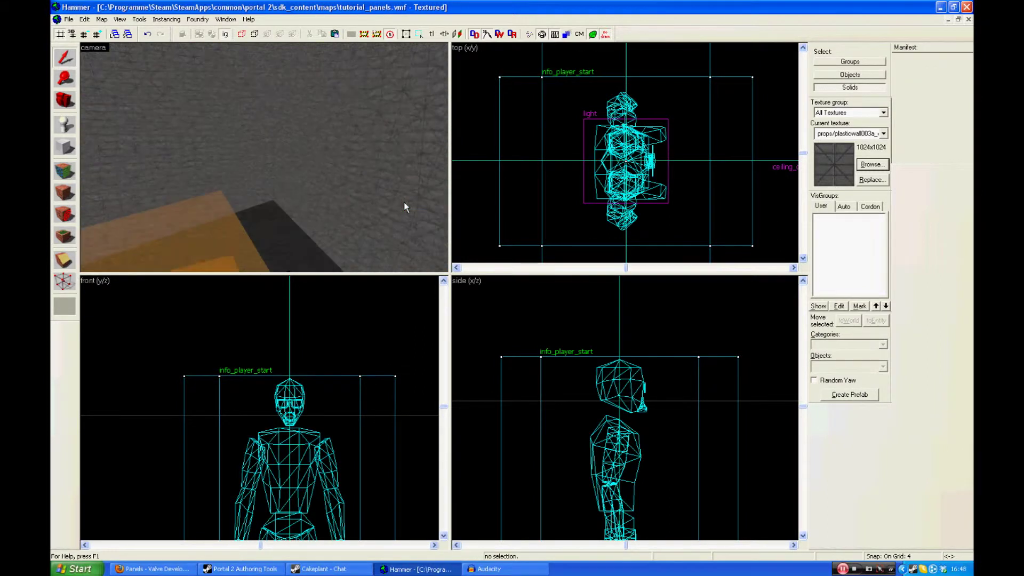
{"action": "key", "text": "s"}
{"action": "scroll", "coordinate": [404, 207], "scroll_direction": "down", "scroll_amount": 5}
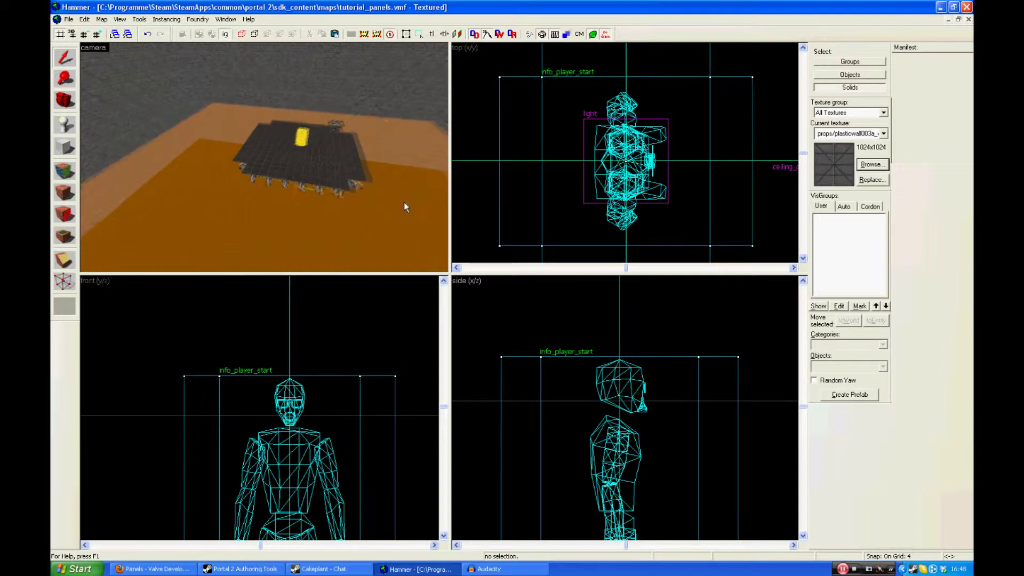
{"action": "scroll", "coordinate": [405, 207], "scroll_direction": "up", "scroll_amount": 5}
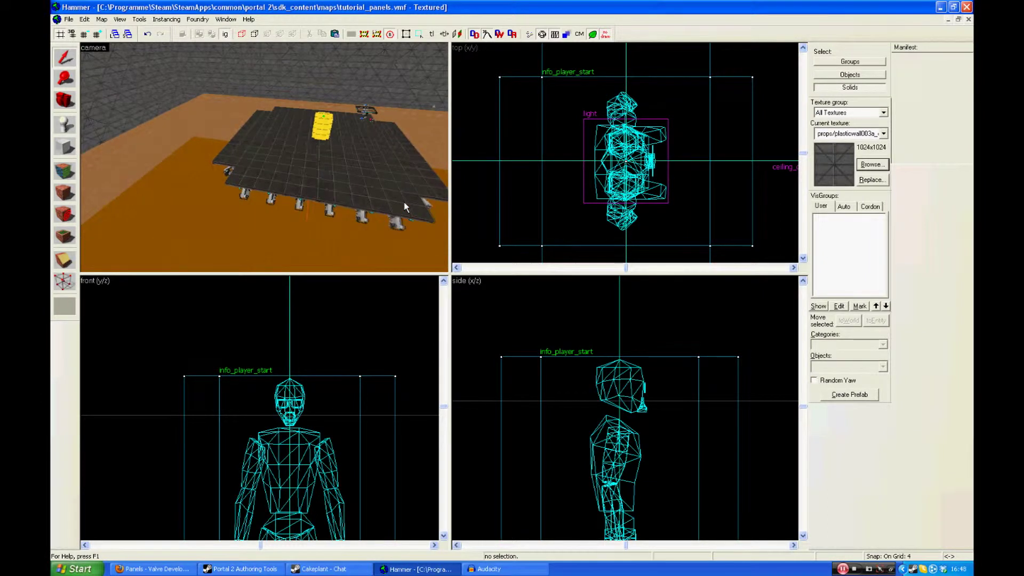
{"action": "key", "text": "w"}
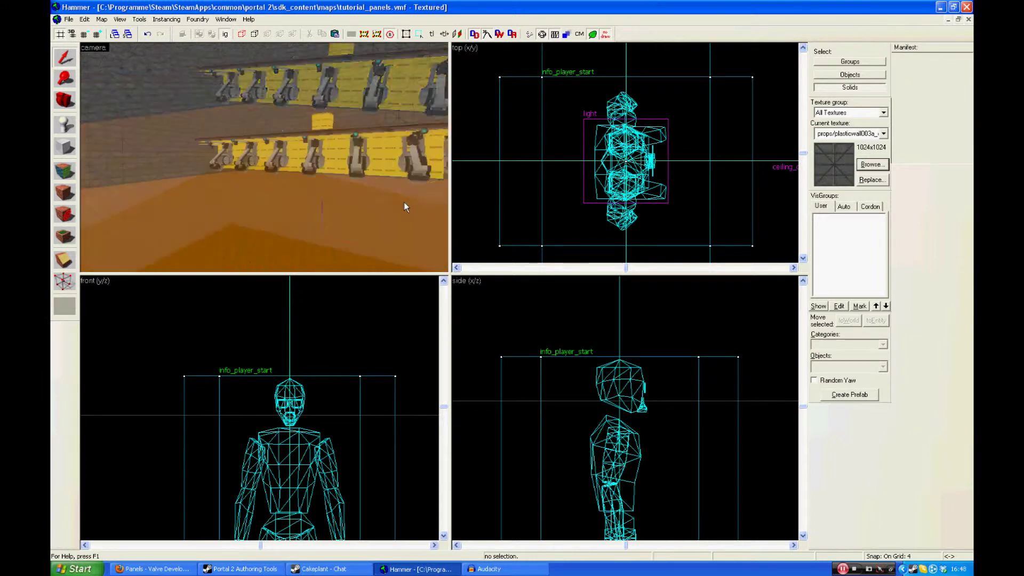
{"action": "key", "text": "w"}
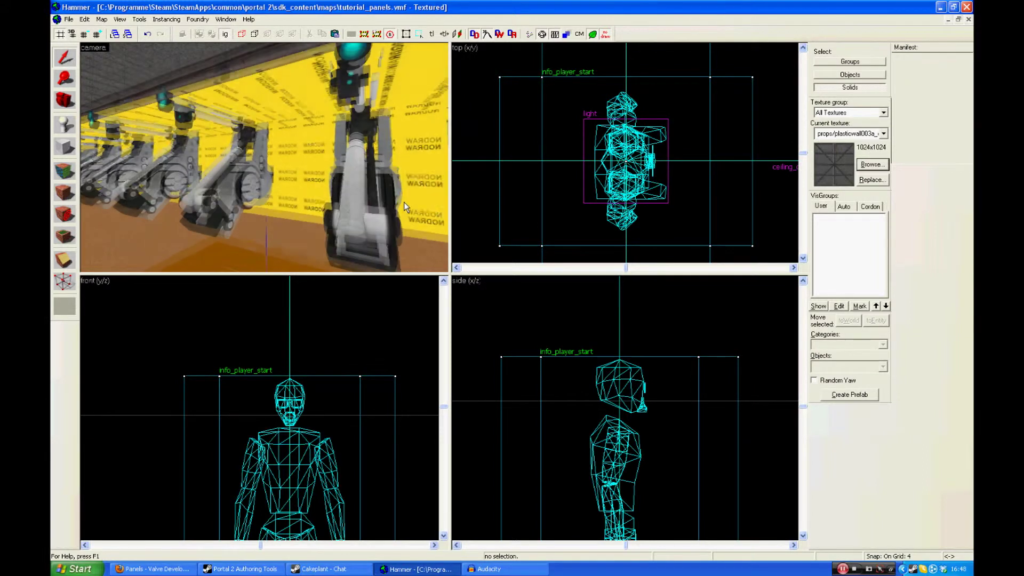
{"action": "key", "text": "w"}
{"action": "left_click_drag", "start_coordinate": [405, 207], "coordinate": [405, 207]}
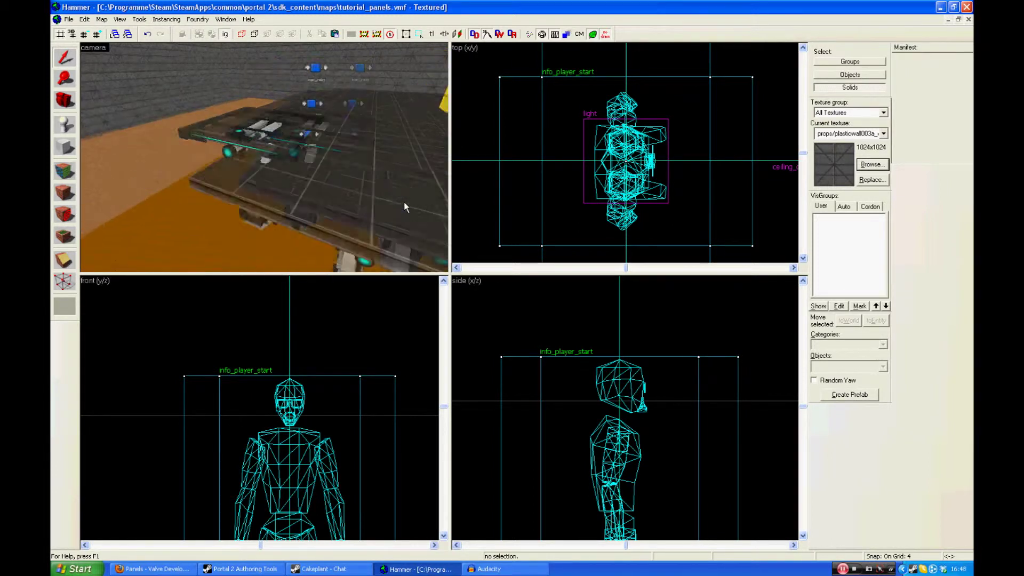
{"action": "key", "text": "w"}
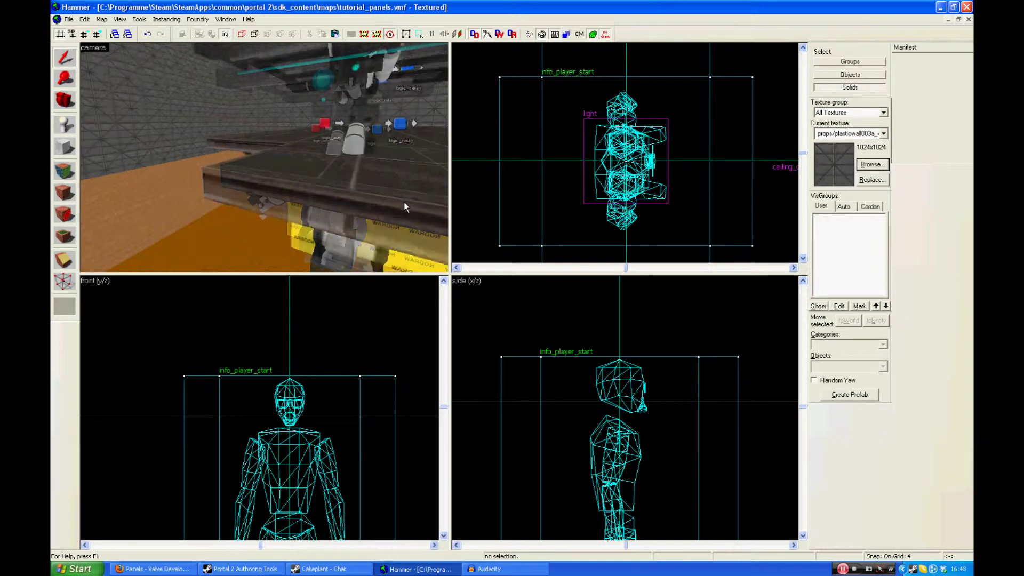
{"action": "key", "text": "s"}
{"action": "left_click_drag", "start_coordinate": [404, 207], "coordinate": [404, 207]}
Examine the platform's dark floor tiles and the player start block from above
{"action": "key", "text": "w"}
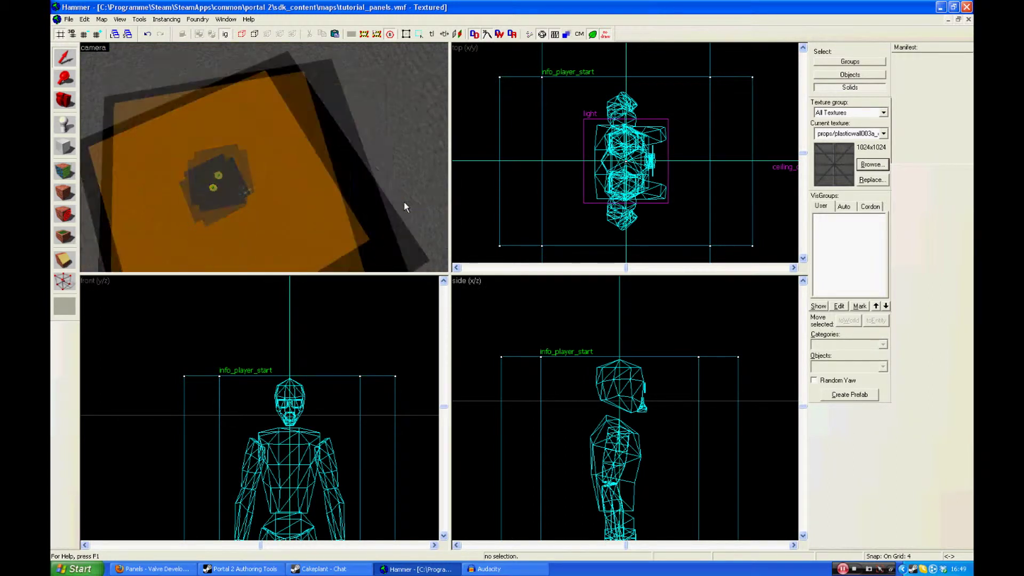
{"action": "key", "text": "w"}
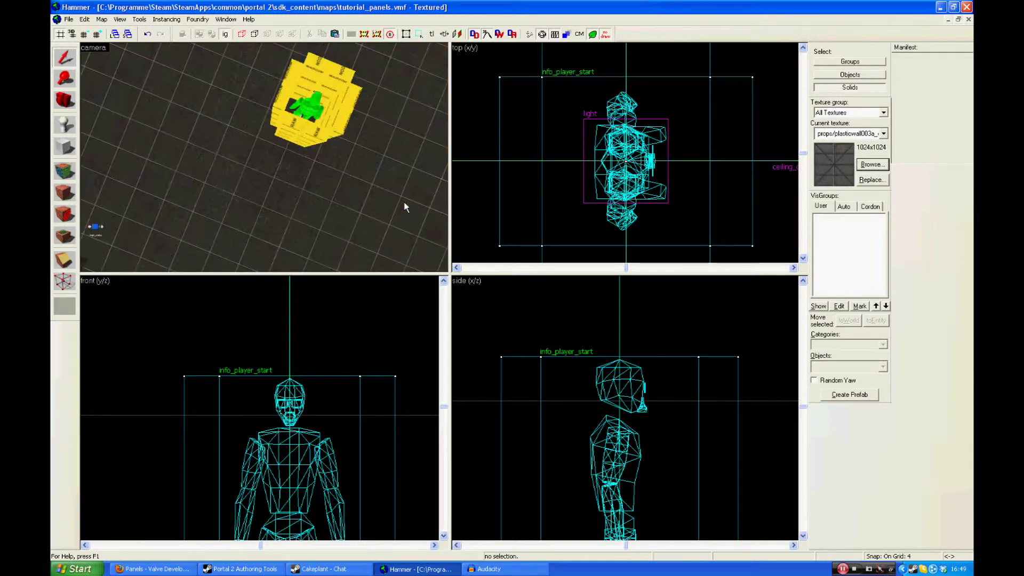
{"action": "key", "text": "s"}
{"action": "left_click_drag", "start_coordinate": [405, 207], "coordinate": [404, 207]}
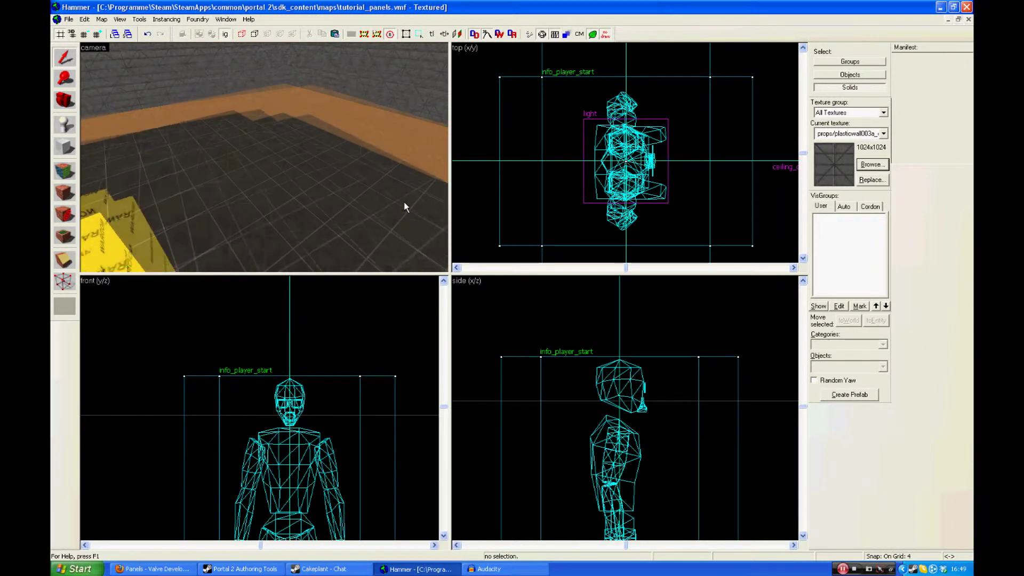
{"action": "key", "text": "s"}
{"action": "key", "text": "w"}
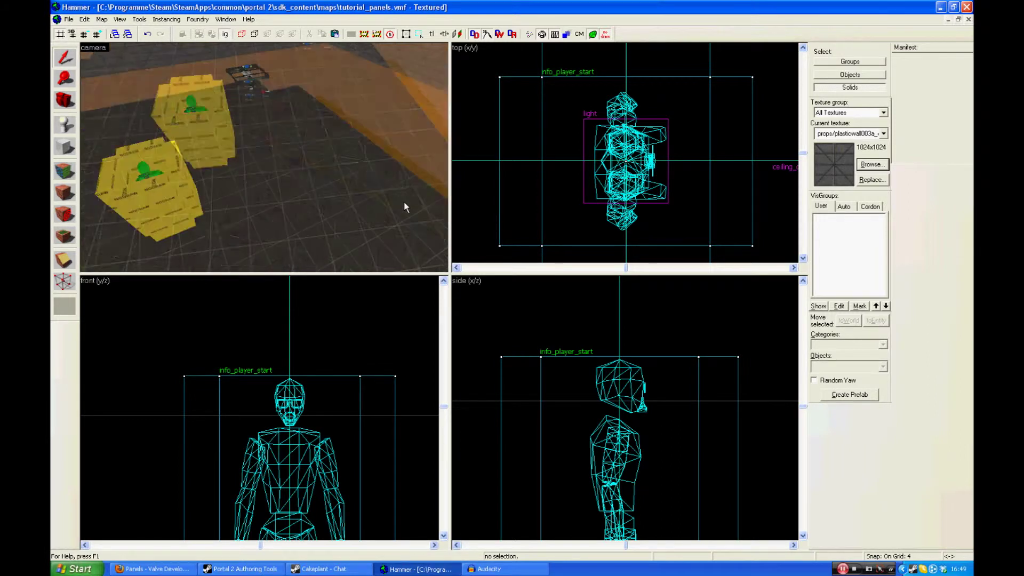
{"action": "left_click_drag", "start_coordinate": [405, 207], "coordinate": [404, 207]}
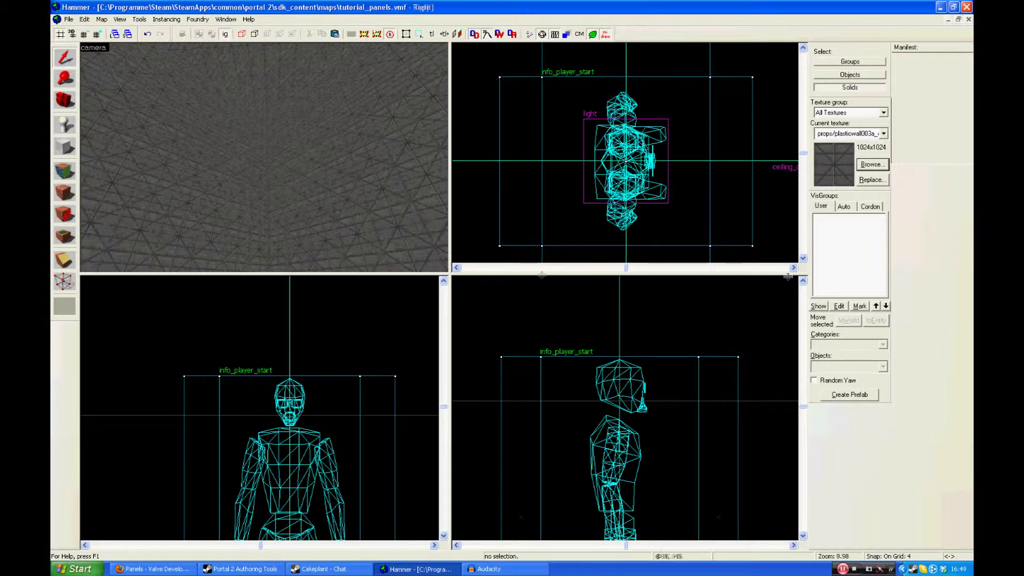
Fit the whole room outline into the top and side 2D views
{"action": "scroll", "coordinate": [638, 121], "scroll_direction": "down", "scroll_amount": 10}
{"action": "scroll", "coordinate": [638, 120], "scroll_direction": "down", "scroll_amount": 3}
{"action": "scroll", "coordinate": [645, 415], "scroll_direction": "down", "scroll_amount": 5}
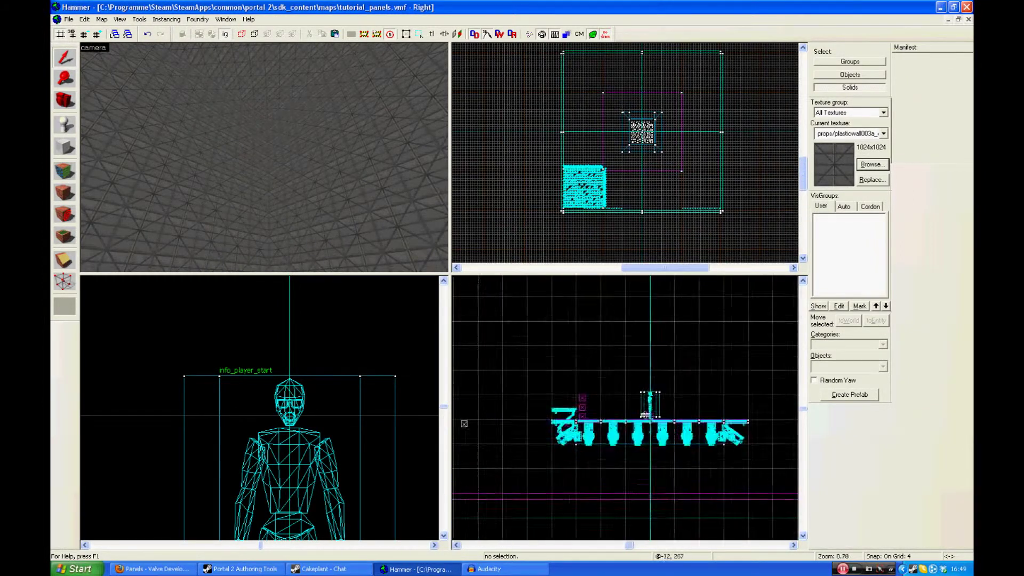
{"action": "scroll", "coordinate": [646, 415], "scroll_direction": "down", "scroll_amount": 5}
{"action": "scroll", "coordinate": [301, 158], "scroll_direction": "up", "scroll_amount": 3}
{"action": "scroll", "coordinate": [301, 157], "scroll_direction": "down", "scroll_amount": 5}
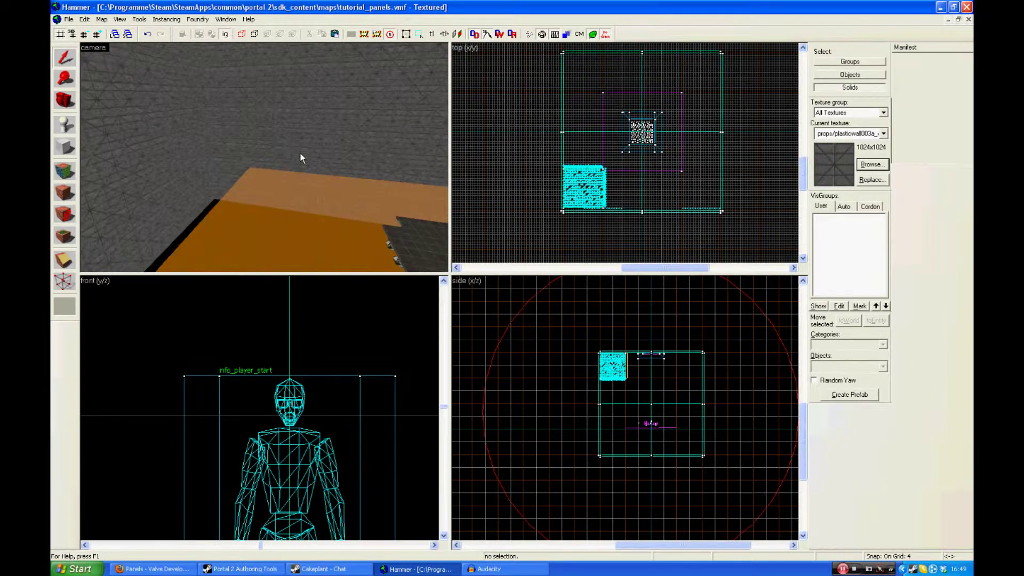
Examine the room's walls and the dark area below the orange floor volume in the 3D view
{"action": "scroll", "coordinate": [302, 158], "scroll_direction": "up", "scroll_amount": 5}
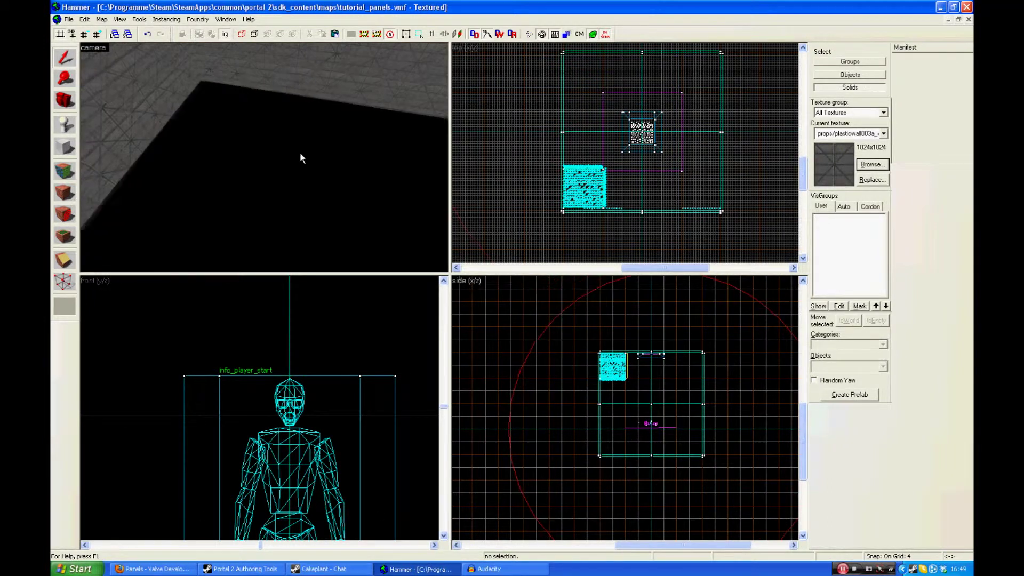
{"action": "scroll", "coordinate": [301, 158], "scroll_direction": "down", "scroll_amount": 3}
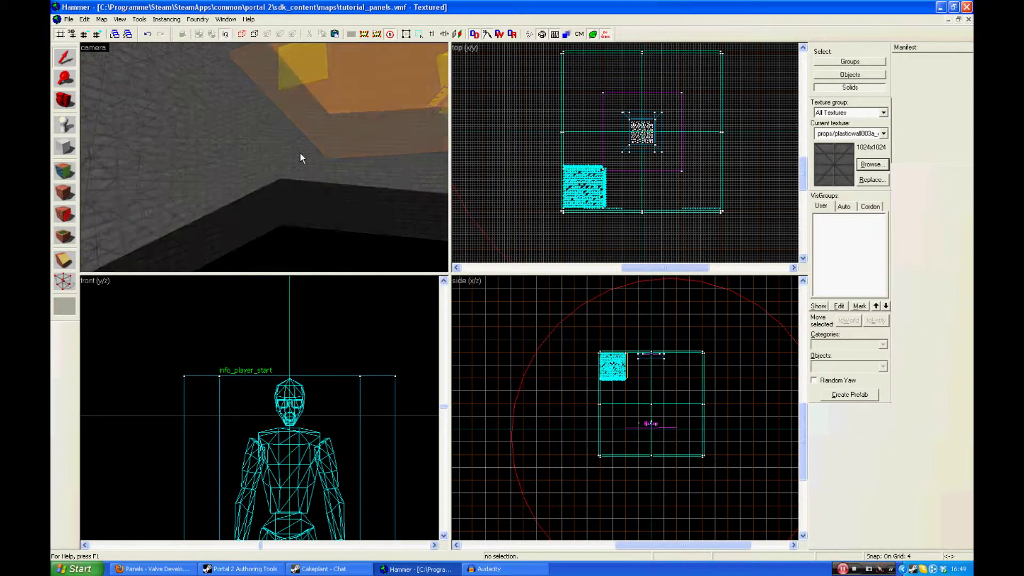
{"action": "scroll", "coordinate": [301, 157], "scroll_direction": "up", "scroll_amount": 3}
{"action": "scroll", "coordinate": [301, 158], "scroll_direction": "down", "scroll_amount": 5}
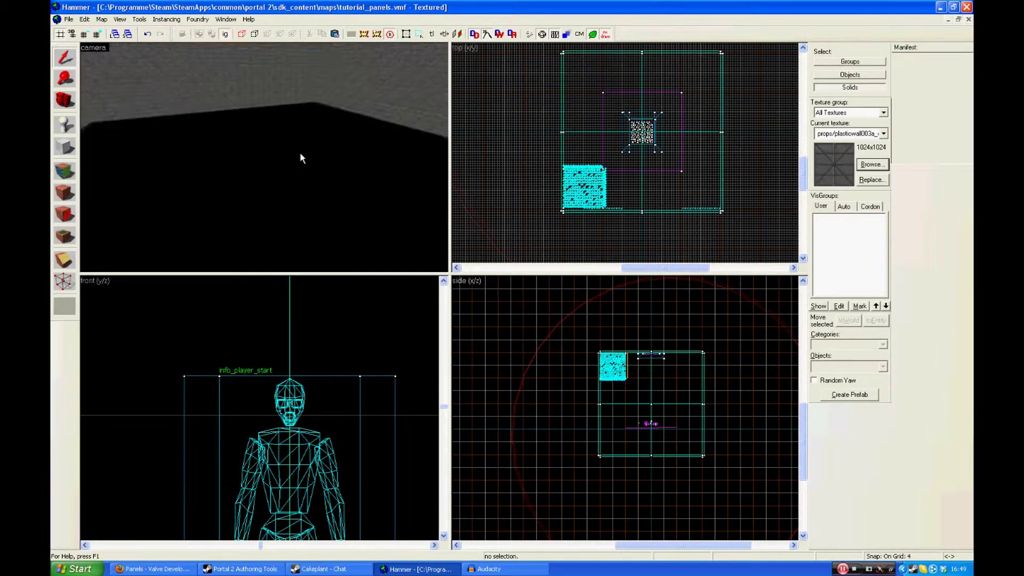
{"action": "scroll", "coordinate": [301, 157], "scroll_direction": "down", "scroll_amount": 4}
{"action": "scroll", "coordinate": [302, 158], "scroll_direction": "up", "scroll_amount": 3}
{"action": "scroll", "coordinate": [300, 153], "scroll_direction": "down", "scroll_amount": 5}
{"action": "scroll", "coordinate": [300, 152], "scroll_direction": "up", "scroll_amount": 3}
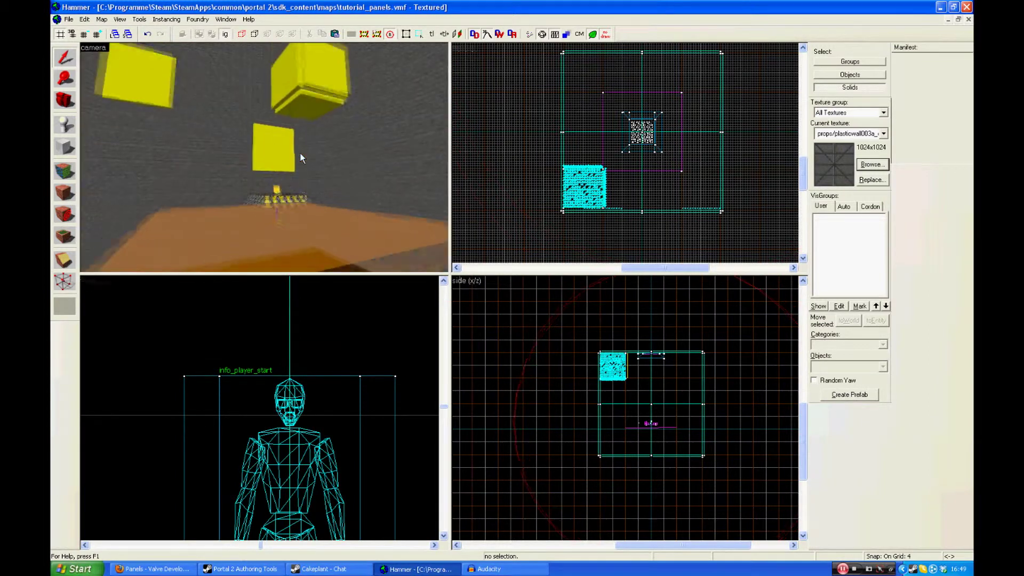
Examine the cluster of white robotic arms and the broken dark panels against the green surface
{"action": "scroll", "coordinate": [300, 152], "scroll_direction": "up", "scroll_amount": 6}
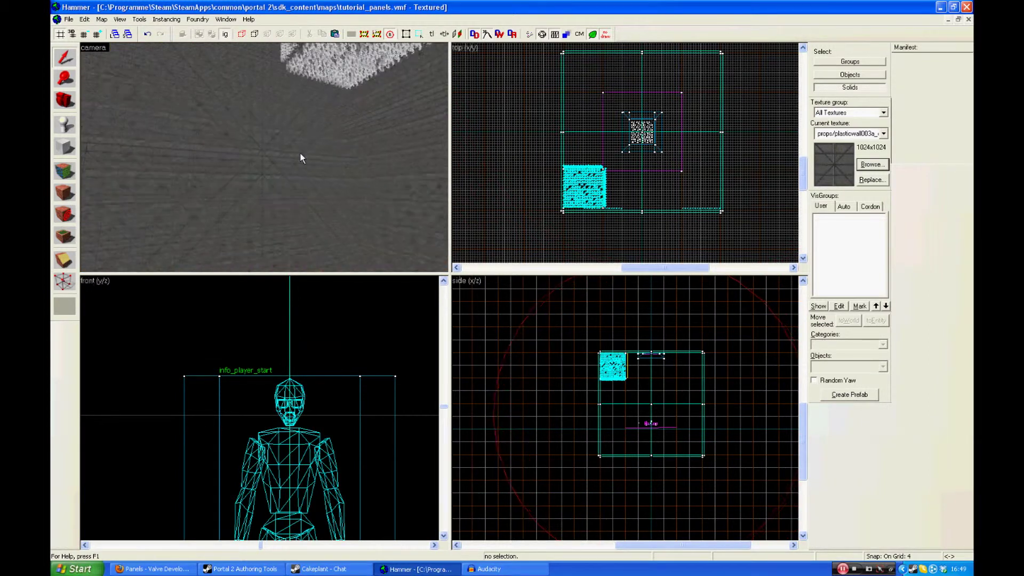
{"action": "scroll", "coordinate": [300, 152], "scroll_direction": "up", "scroll_amount": 5}
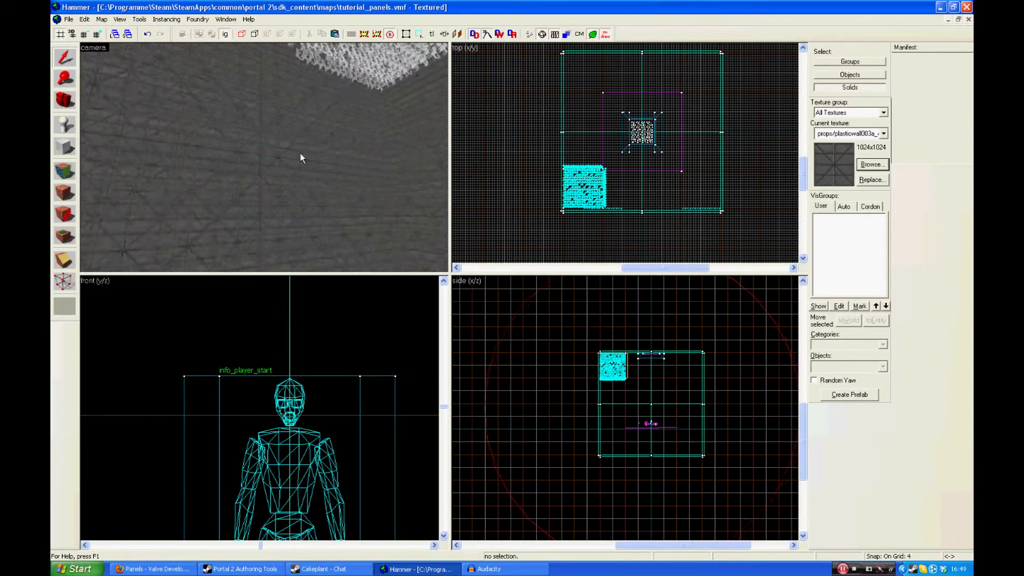
{"action": "scroll", "coordinate": [300, 153], "scroll_direction": "up", "scroll_amount": 4}
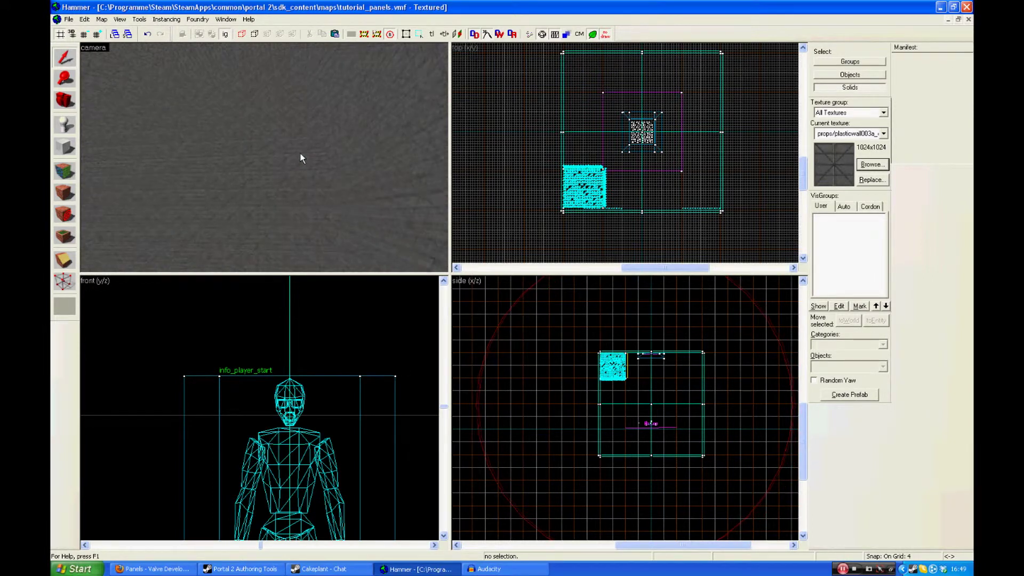
{"action": "key", "text": "w"}
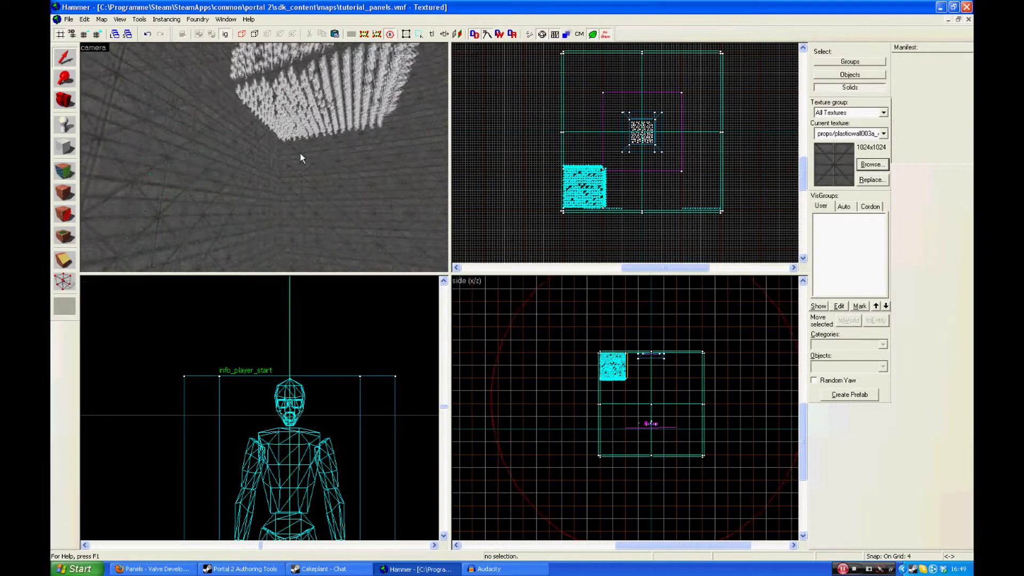
{"action": "key", "text": "w"}
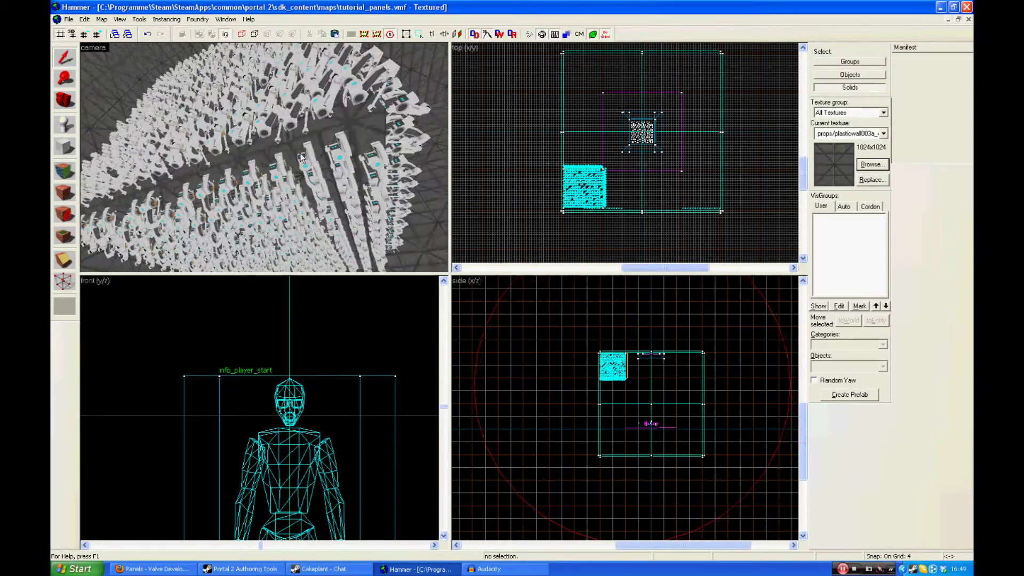
{"action": "scroll", "coordinate": [301, 156], "scroll_direction": "up", "scroll_amount": 6}
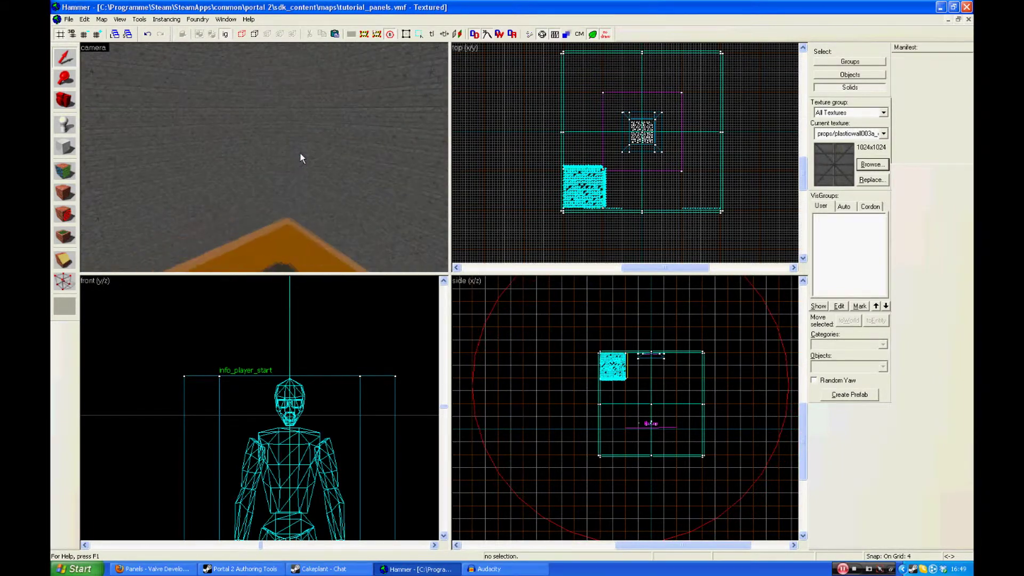
{"action": "key", "text": "w"}
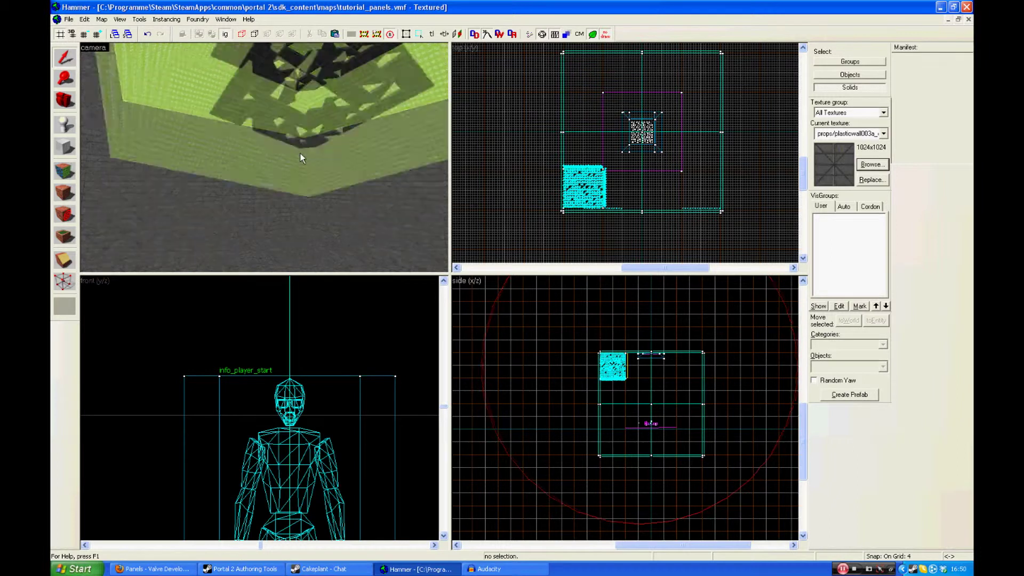
{"action": "scroll", "coordinate": [300, 154], "scroll_direction": "up", "scroll_amount": 6}
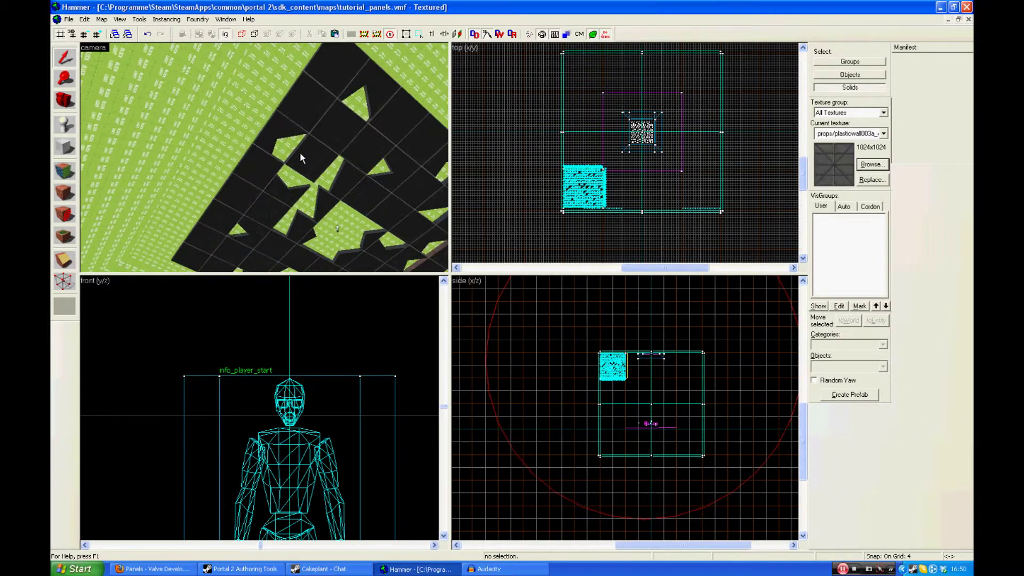
{"action": "scroll", "coordinate": [300, 152], "scroll_direction": "up", "scroll_amount": 6}
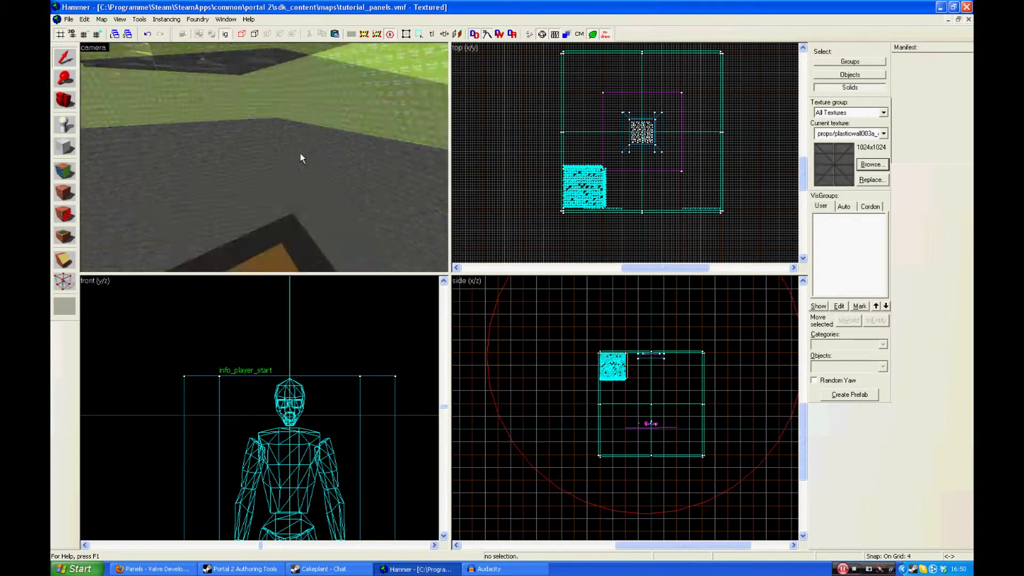
{"action": "scroll", "coordinate": [300, 153], "scroll_direction": "up", "scroll_amount": 6}
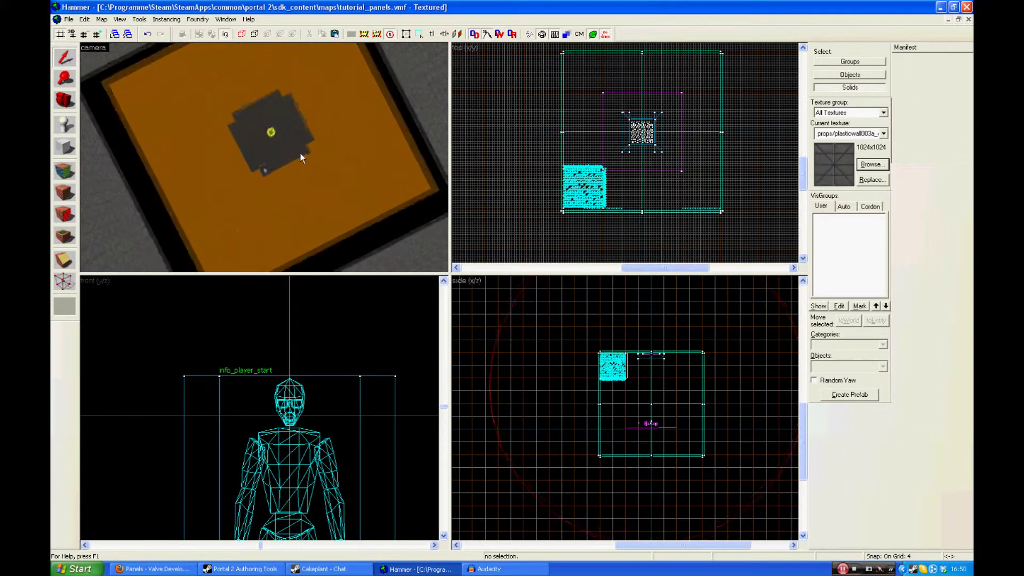
{"action": "scroll", "coordinate": [300, 153], "scroll_direction": "up", "scroll_amount": 6}
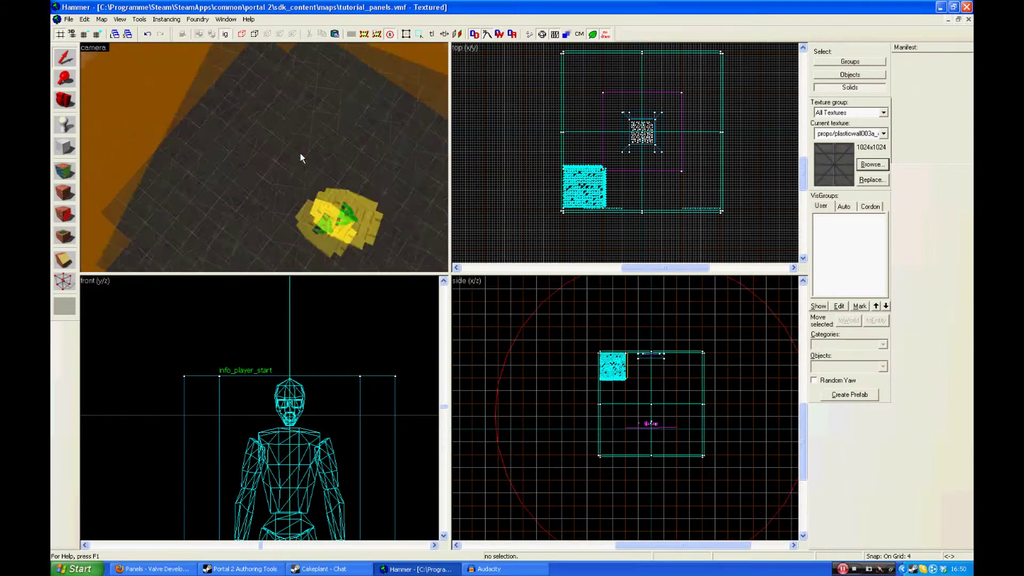
Select the panel1 prop_dynamic arm at the edge of the platform
{"action": "key", "text": "w"}
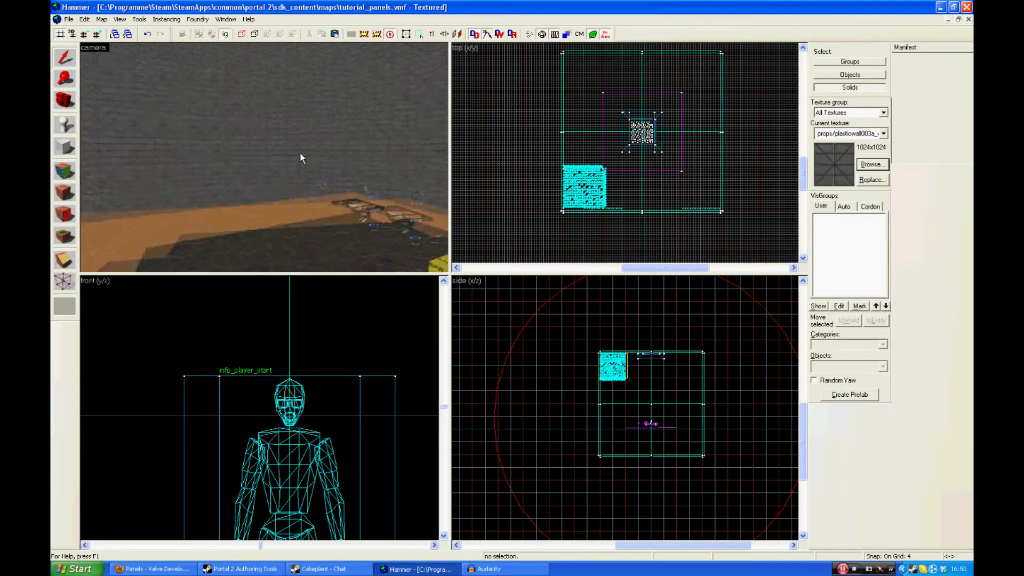
{"action": "scroll", "coordinate": [299, 153], "scroll_direction": "down", "scroll_amount": 5}
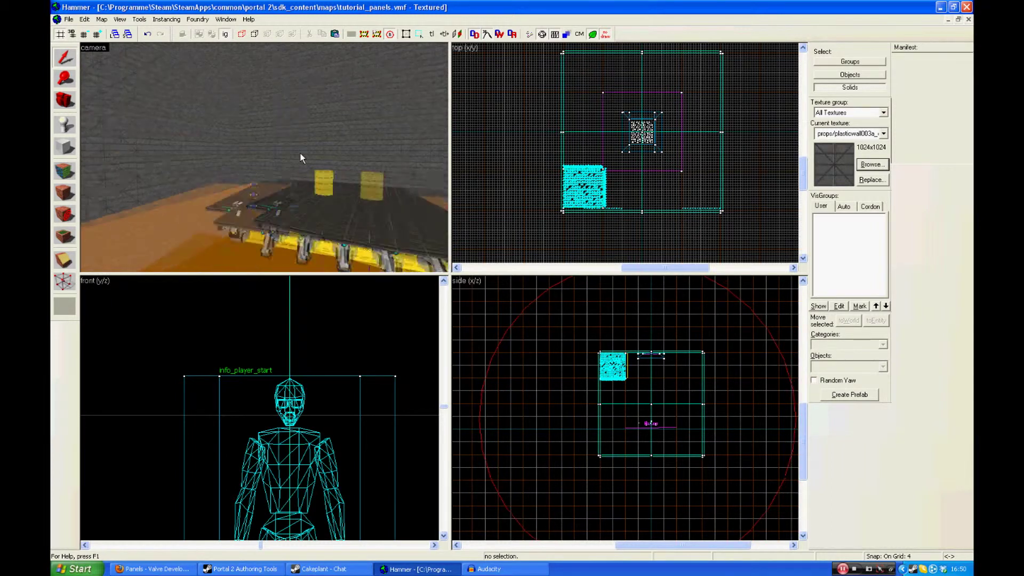
{"action": "key", "text": "w"}
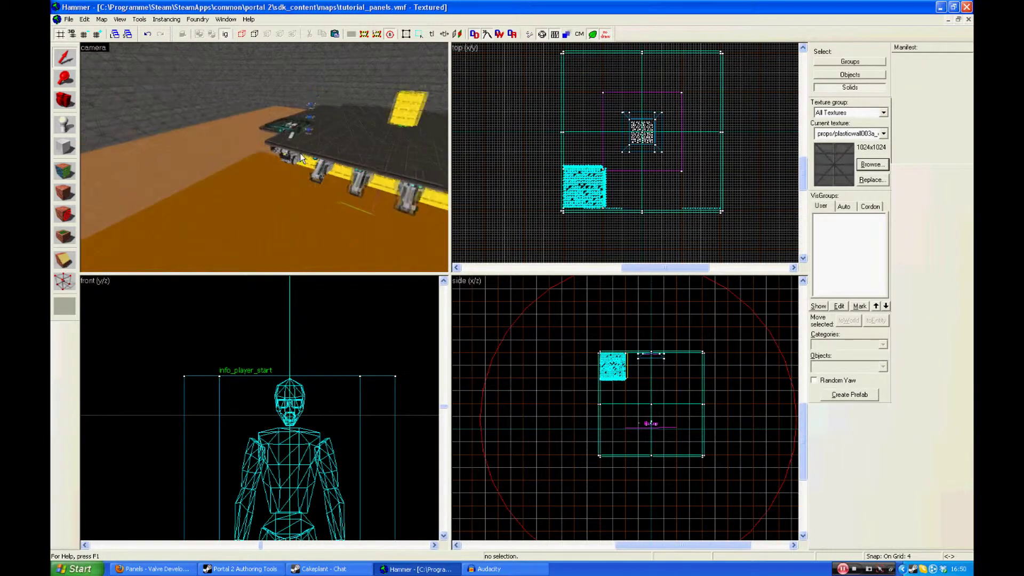
{"action": "scroll", "coordinate": [302, 157], "scroll_direction": "up", "scroll_amount": 3}
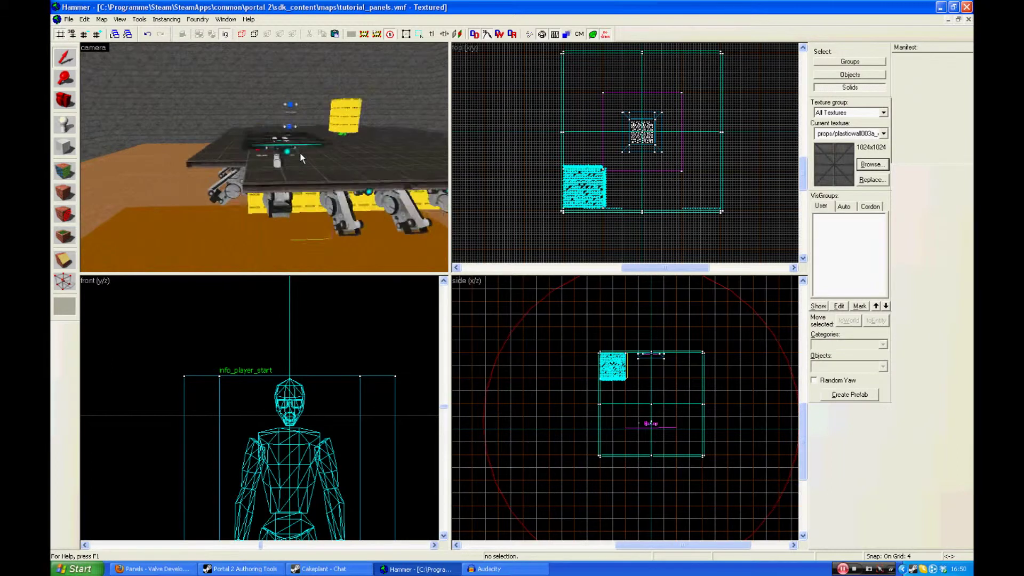
{"action": "left_click", "coordinate": [293, 233]}
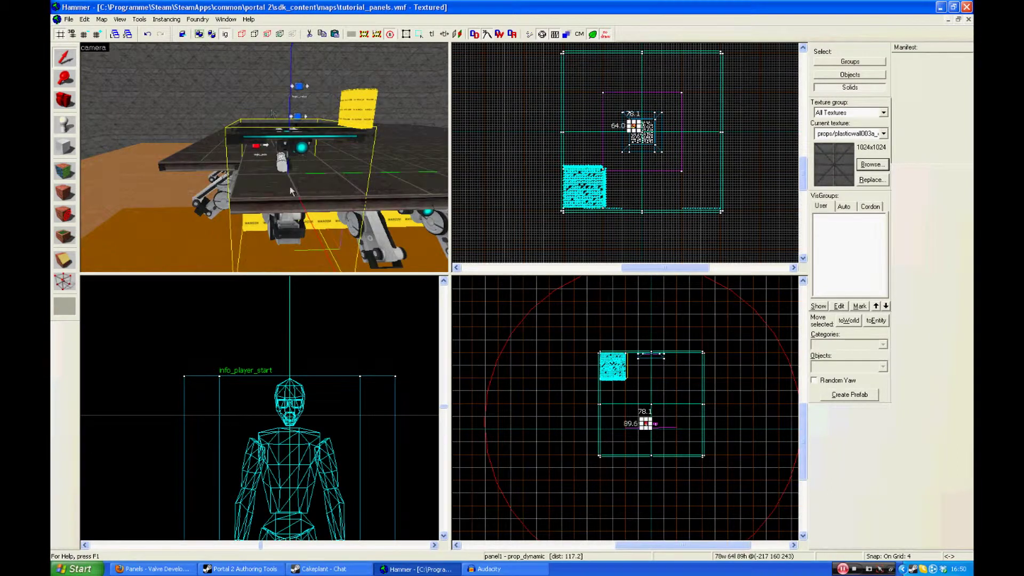
Select the dark floor panel brush beneath the panel1 arm at the platform's edge
{"action": "left_click", "coordinate": [290, 203]}
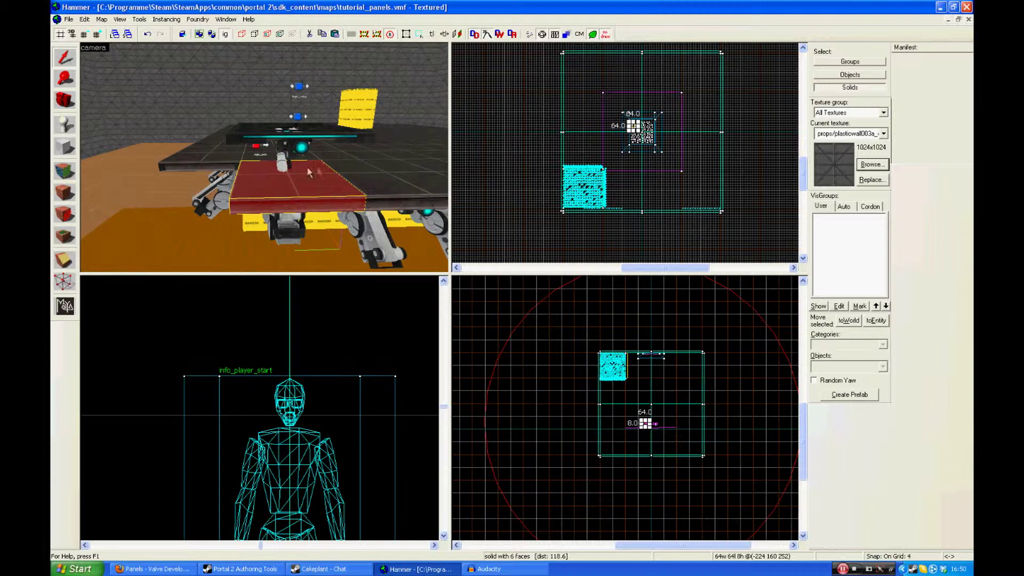
{"action": "key", "text": "z"}
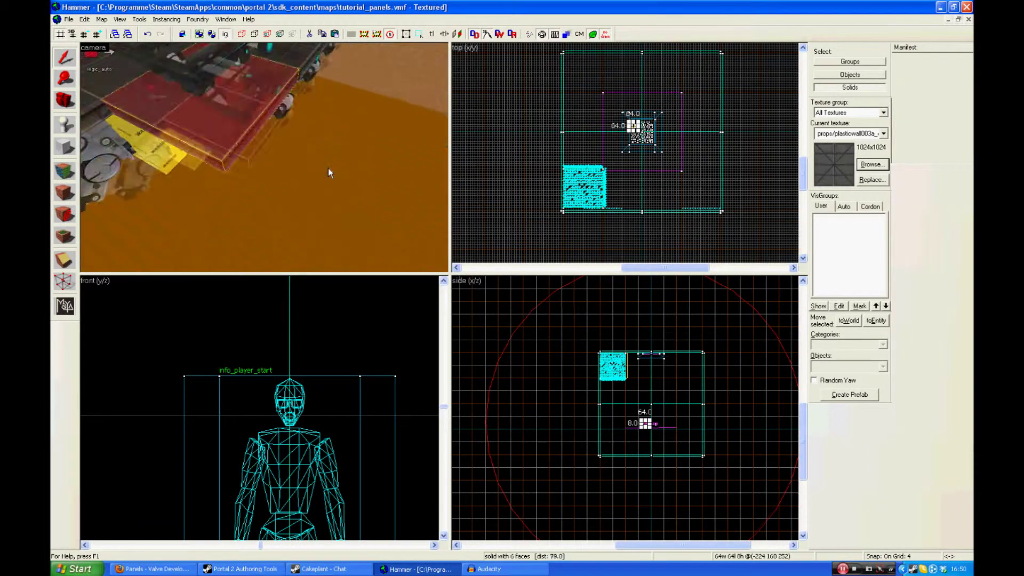
{"action": "key", "text": "w"}
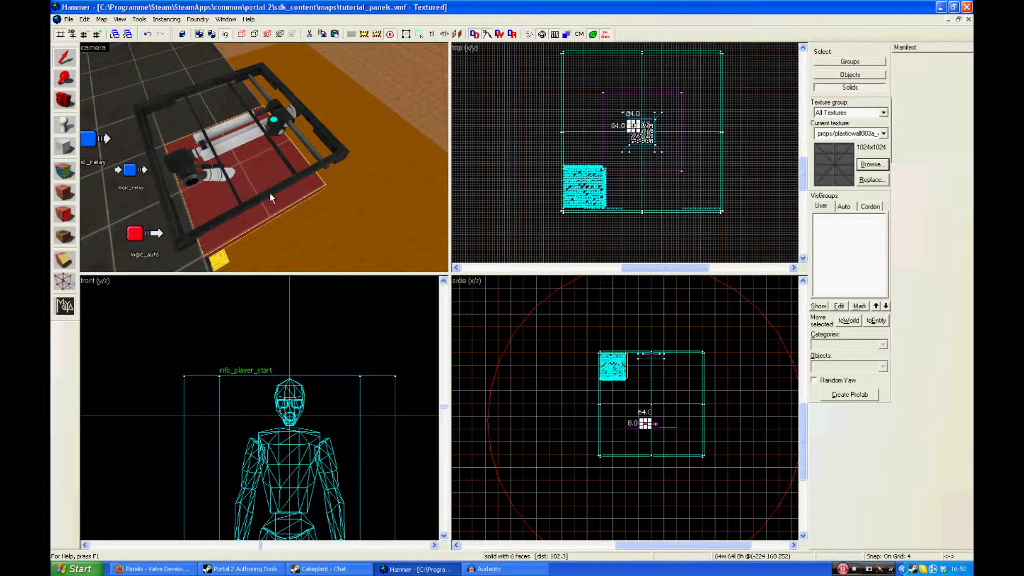
Examine the selected panel brush and the arm frame above it from several angles in the 3D view
{"action": "key", "text": "z"}
{"action": "key", "text": "s"}
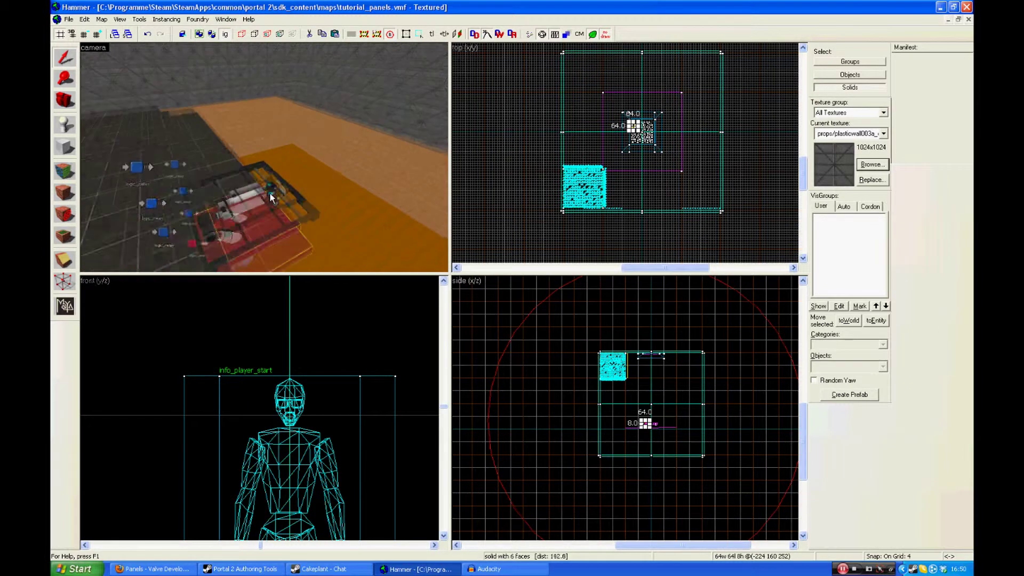
{"action": "key", "text": "w"}
{"action": "key", "text": "w"}
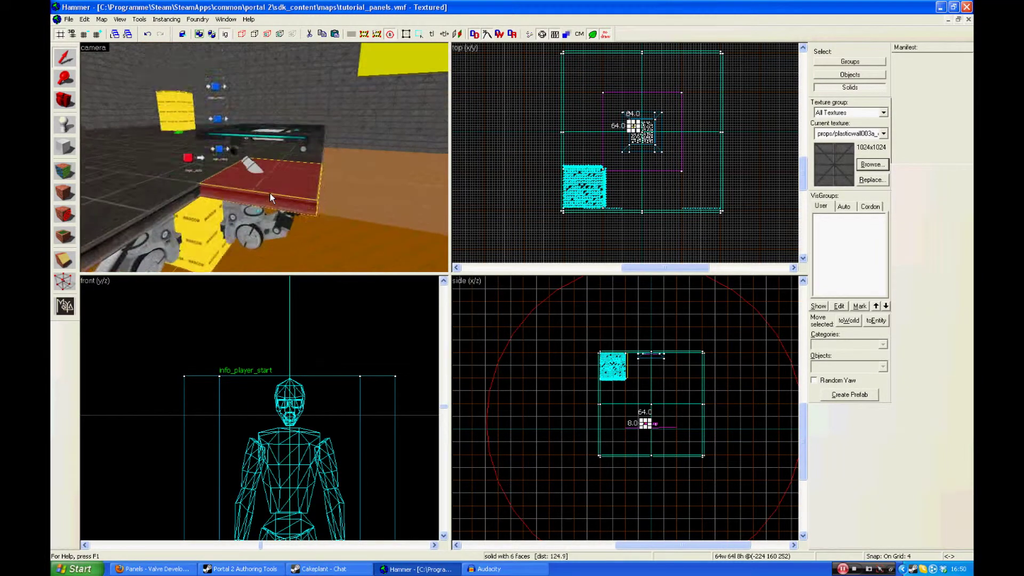
{"action": "key", "text": "a"}
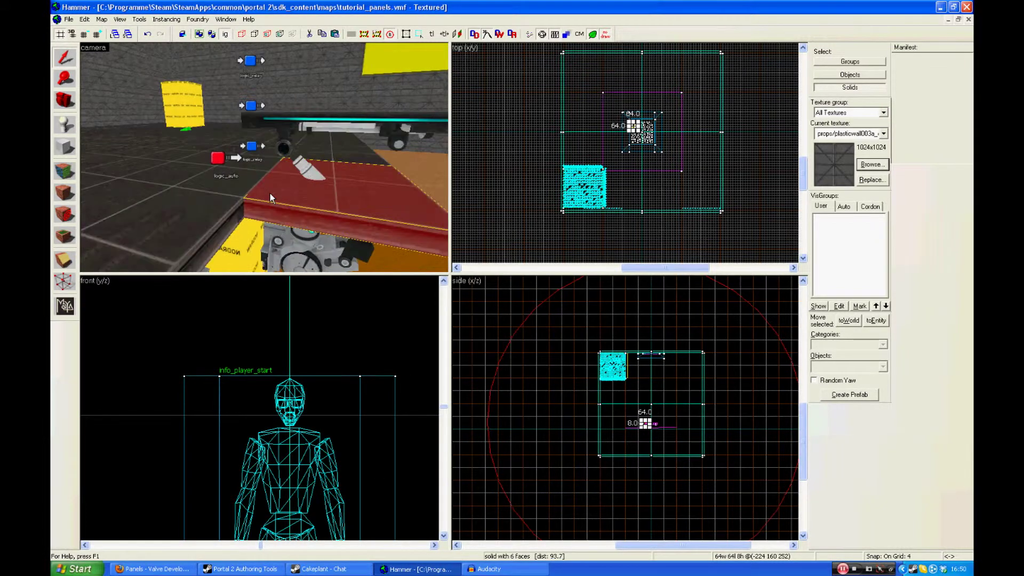
{"action": "key", "text": "d"}
{"action": "key", "text": "d"}
{"action": "key", "text": "s"}
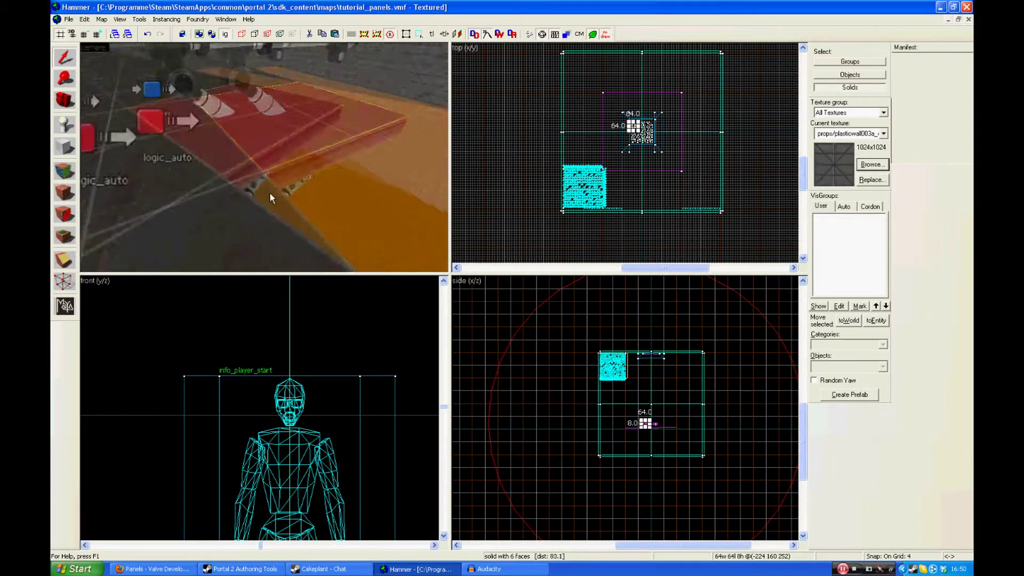
{"action": "key", "text": "w"}
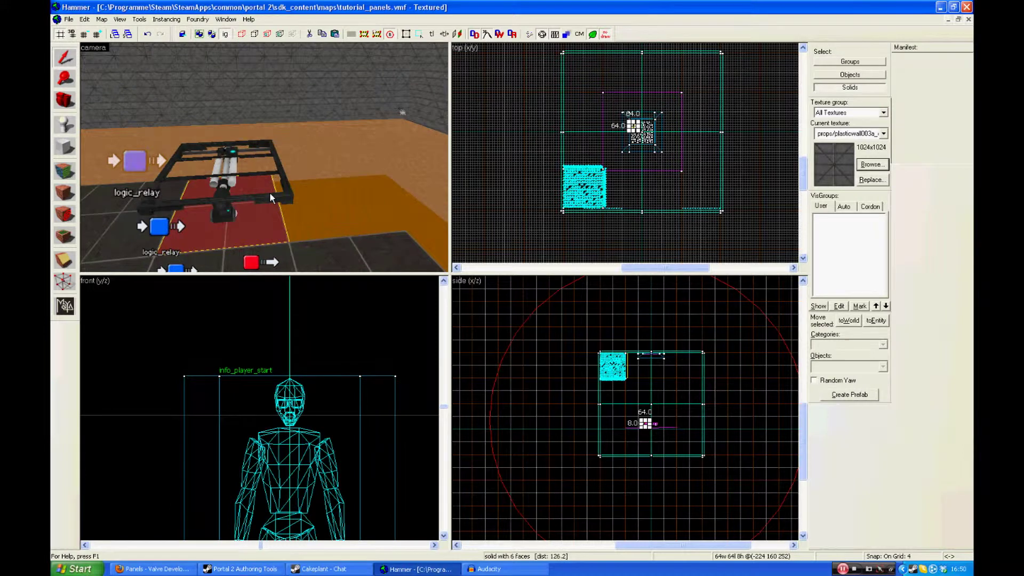
Magnify the selected panel brush and its arm in the top and side 2D views
{"action": "scroll", "coordinate": [689, 140], "scroll_direction": "up", "scroll_amount": 3}
{"action": "scroll", "coordinate": [689, 141], "scroll_direction": "up", "scroll_amount": 15}
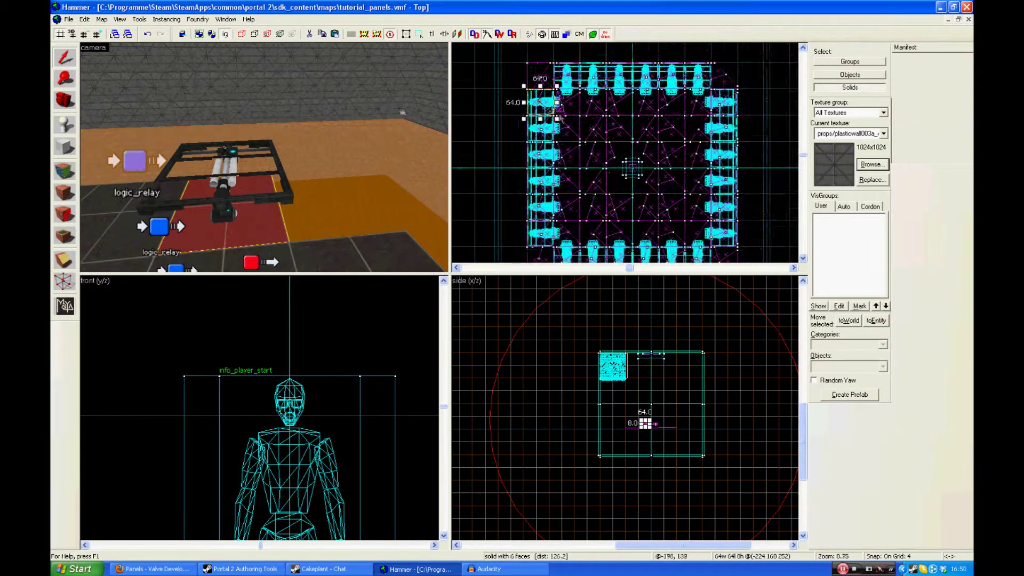
{"action": "scroll", "coordinate": [676, 232], "scroll_direction": "down", "scroll_amount": 4}
{"action": "scroll", "coordinate": [622, 171], "scroll_direction": "up", "scroll_amount": 4}
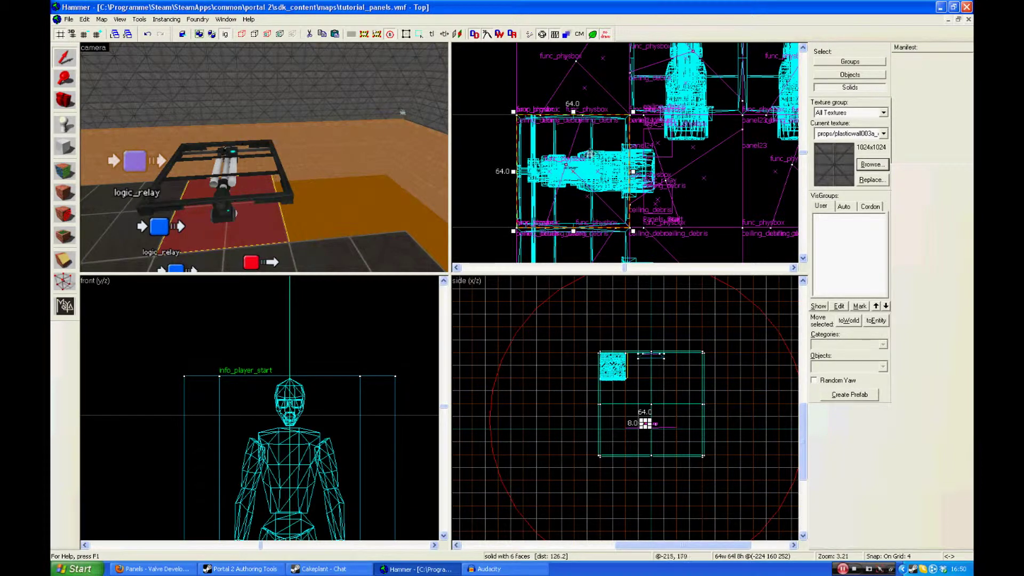
{"action": "scroll", "coordinate": [632, 435], "scroll_direction": "up", "scroll_amount": 5}
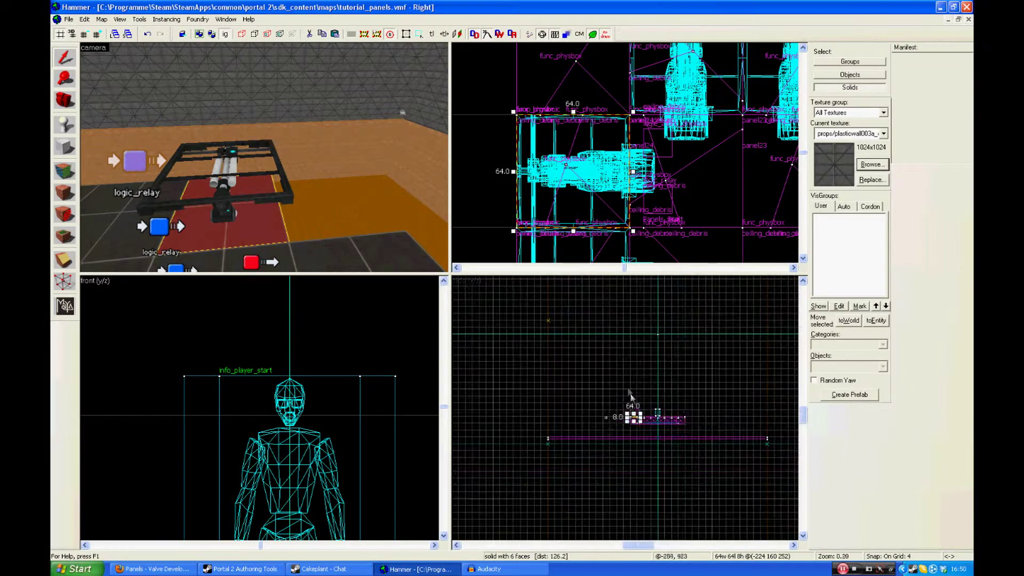
{"action": "scroll", "coordinate": [632, 434], "scroll_direction": "up", "scroll_amount": 10}
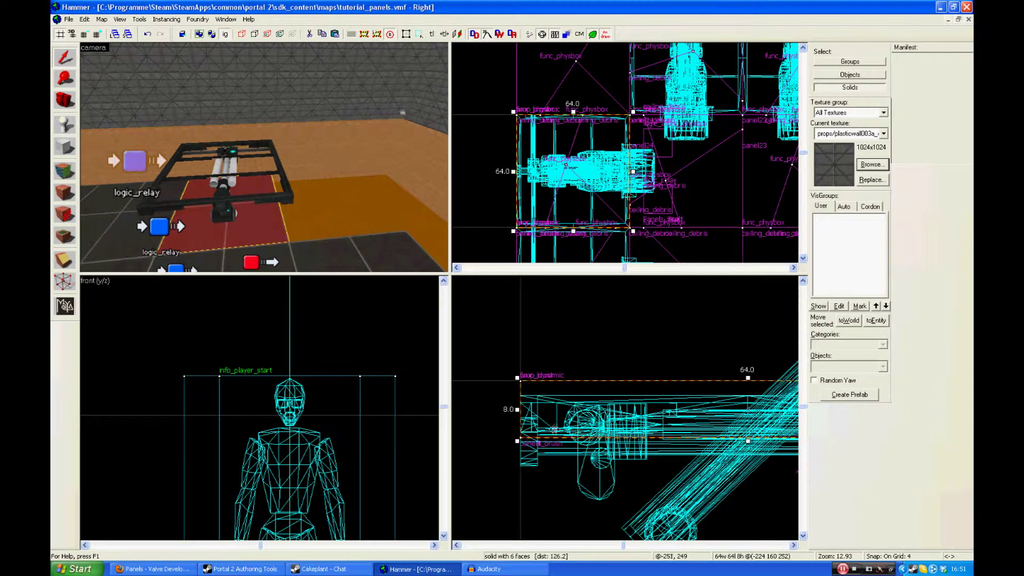
Examine the platform edge and the robotic arms underneath it around the selected panel in the 3D view
{"action": "key", "text": "z"}
{"action": "key", "text": "w"}
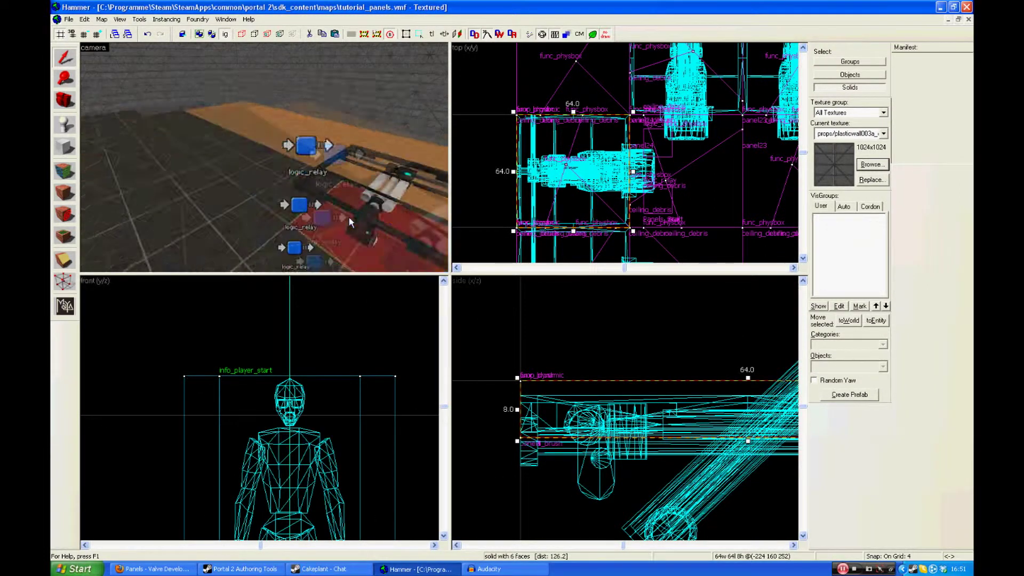
{"action": "key", "text": "w"}
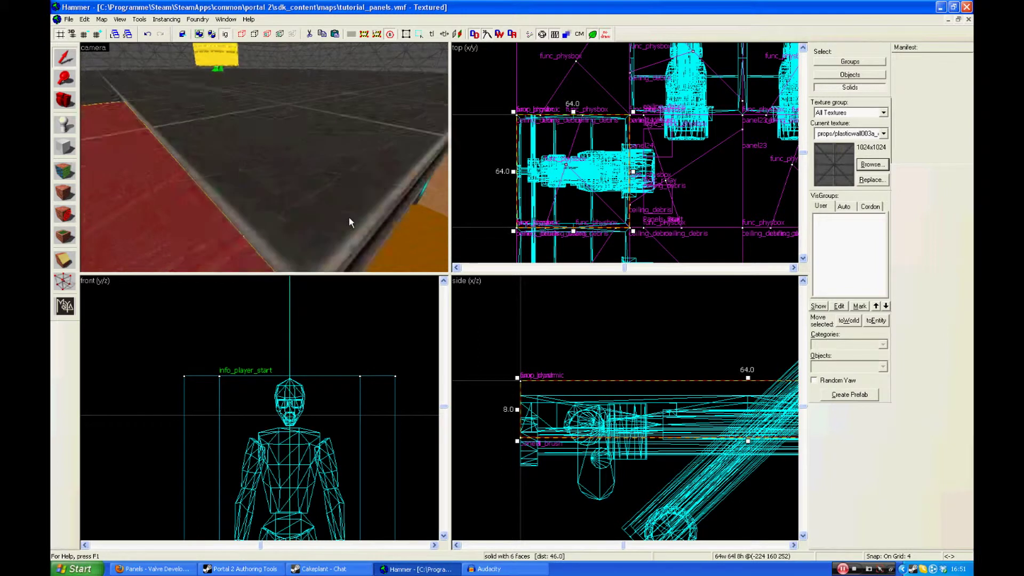
{"action": "key", "text": "w"}
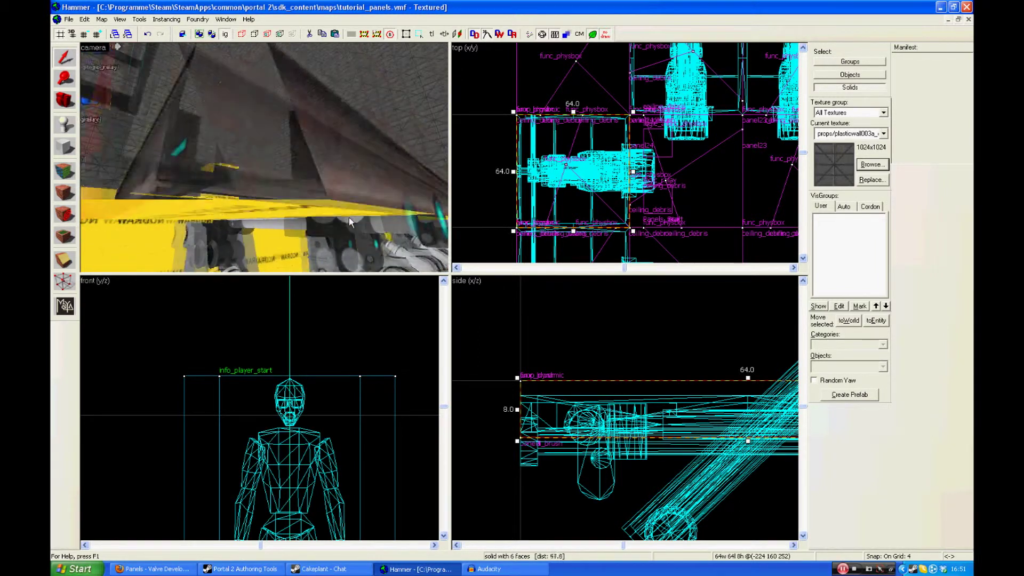
{"action": "key", "text": "s"}
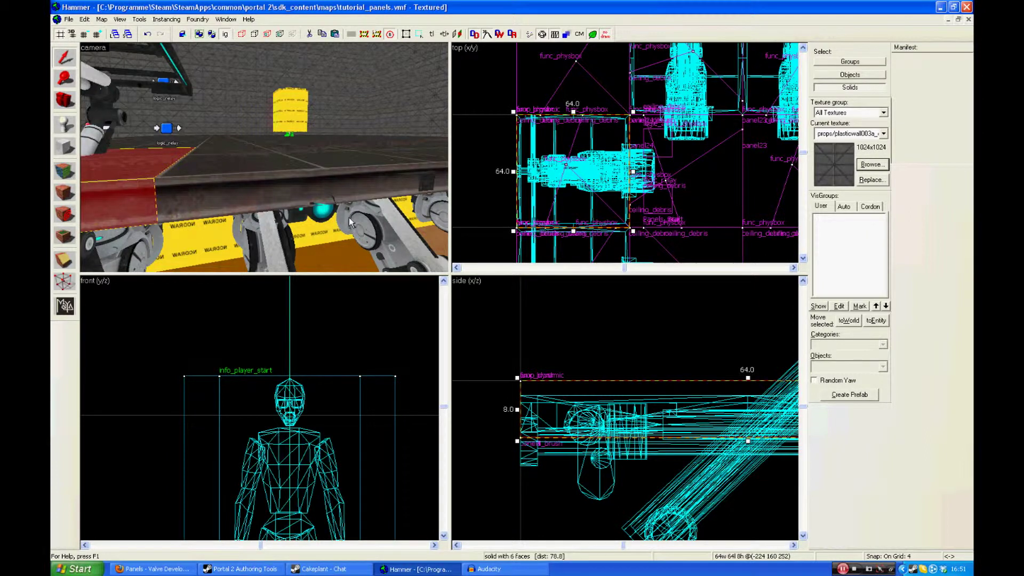
{"action": "key", "text": "w"}
{"action": "key", "text": "w"}
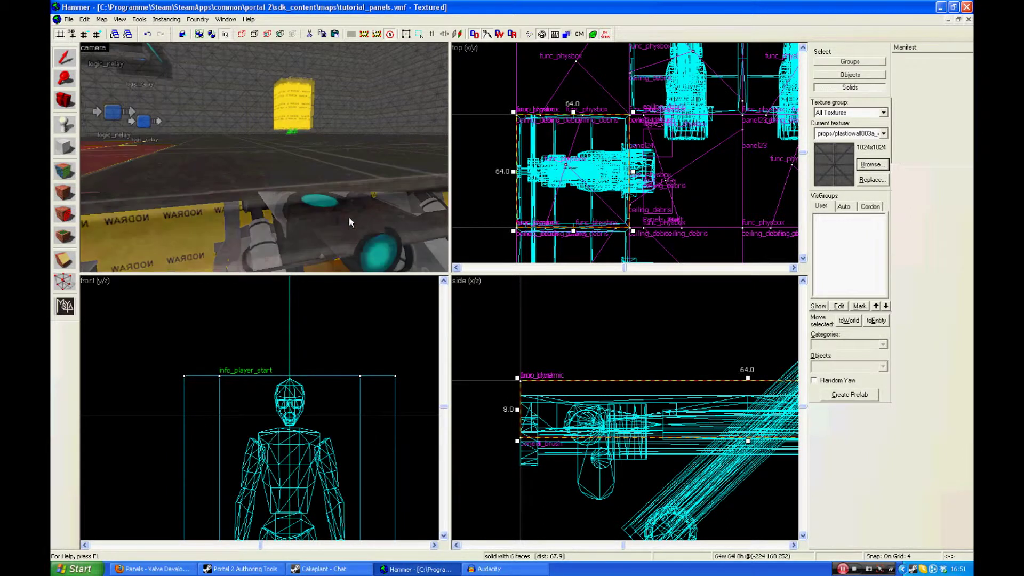
{"action": "key", "text": "s"}
{"action": "key", "text": "s"}
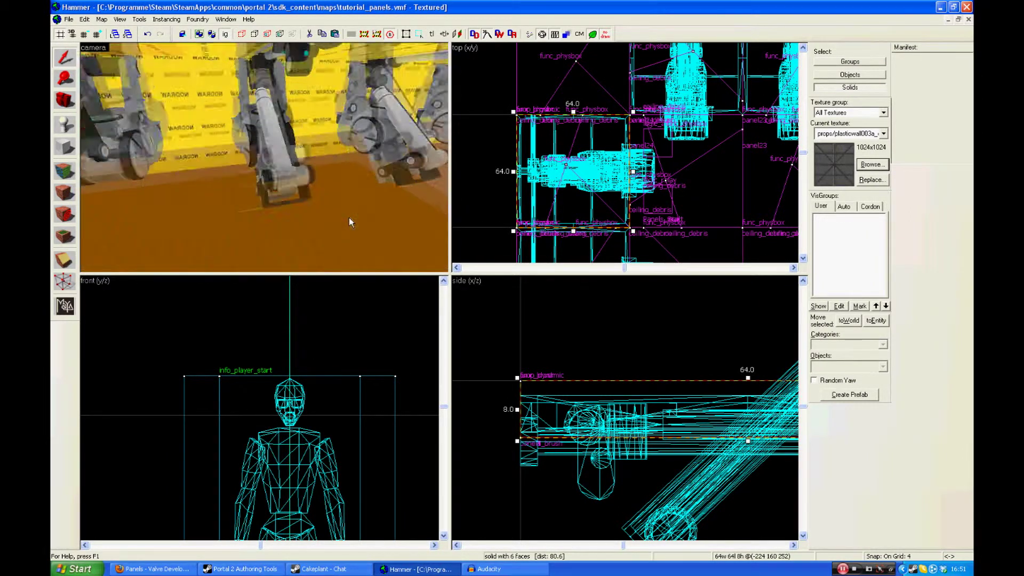
{"action": "key", "text": "w"}
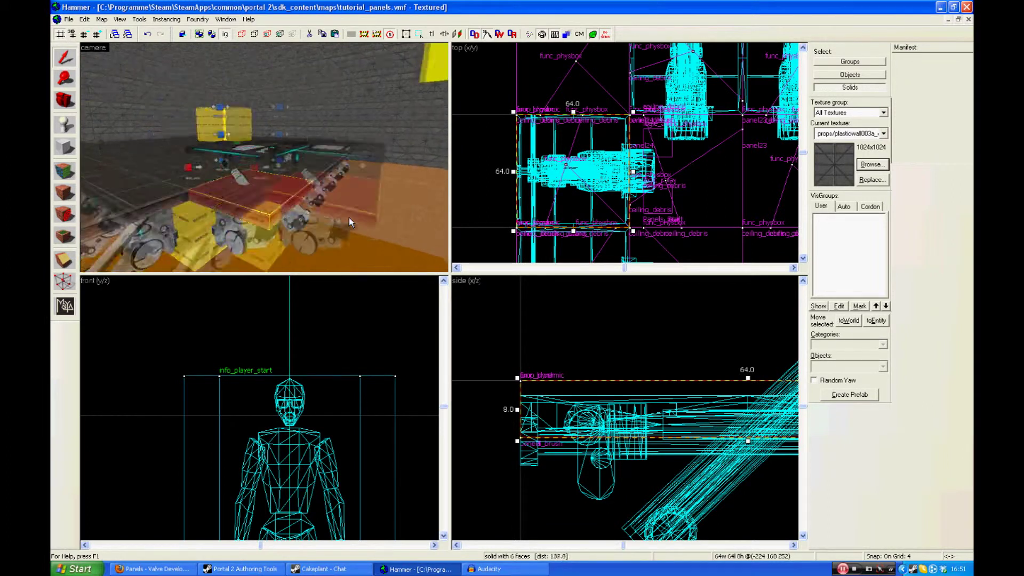
{"action": "key", "text": "w"}
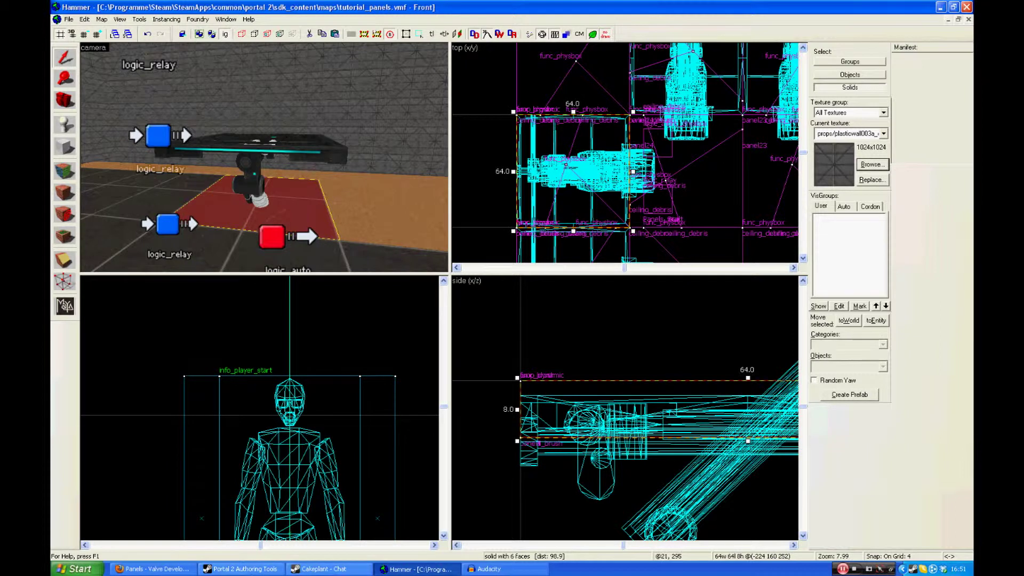
Launch Model Viewer from the Portal 2 Authoring Tools, keeping a single window placed over the middle of the map
{"action": "left_click", "coordinate": [242, 568]}
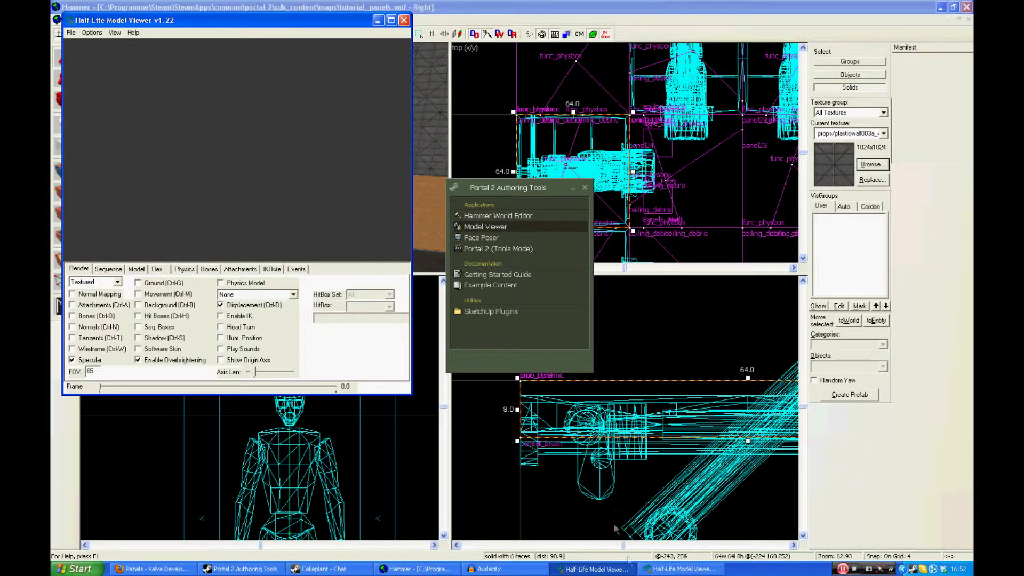
{"action": "left_click", "coordinate": [404, 21]}
{"action": "left_click", "coordinate": [393, 21]}
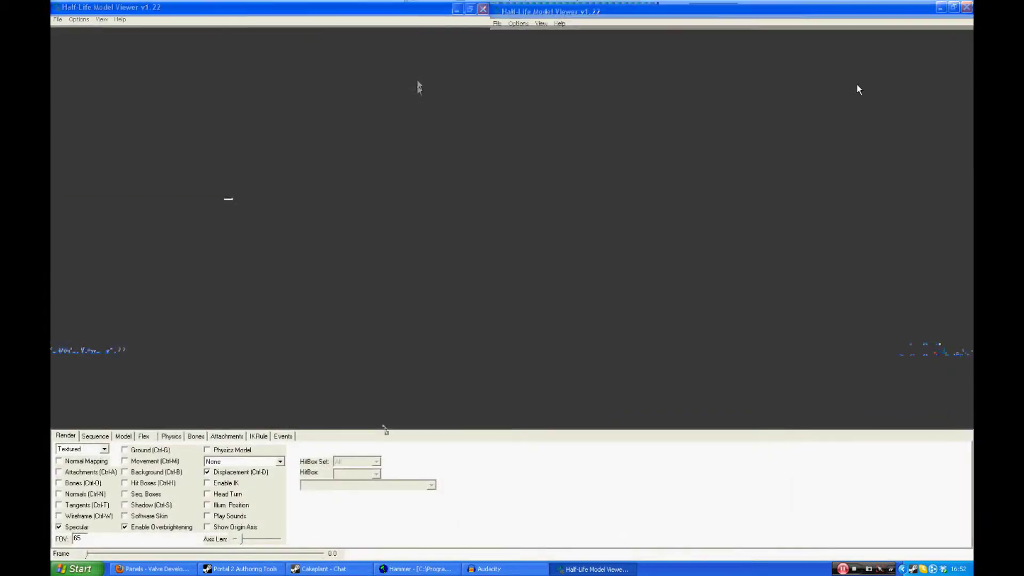
{"action": "left_click", "coordinate": [953, 8]}
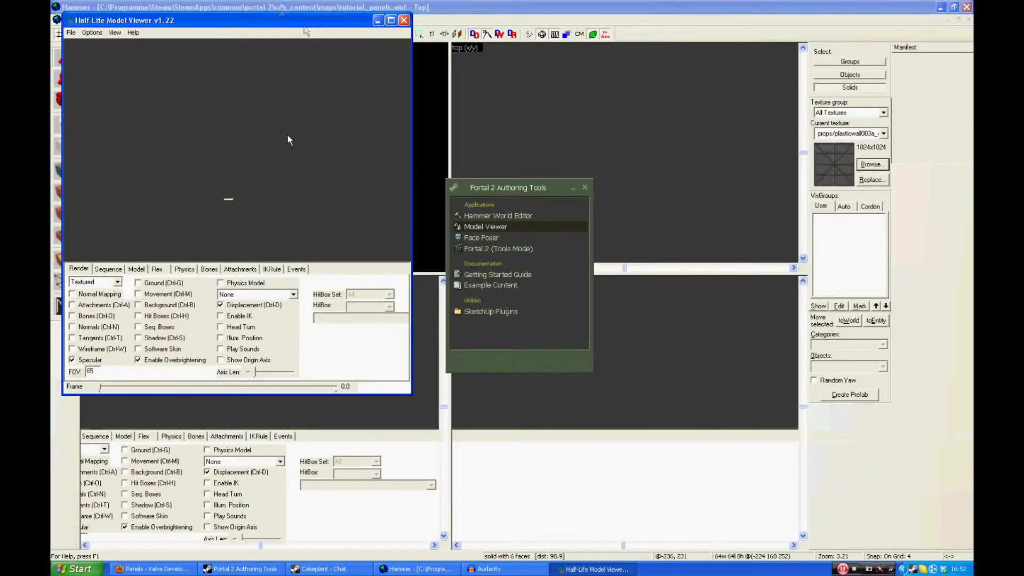
{"action": "left_click_drag", "start_coordinate": [259, 17], "coordinate": [512, 63]}
Start loading a model and look through the MDL files in the a4_destruction folder
{"action": "left_click", "coordinate": [325, 69]}
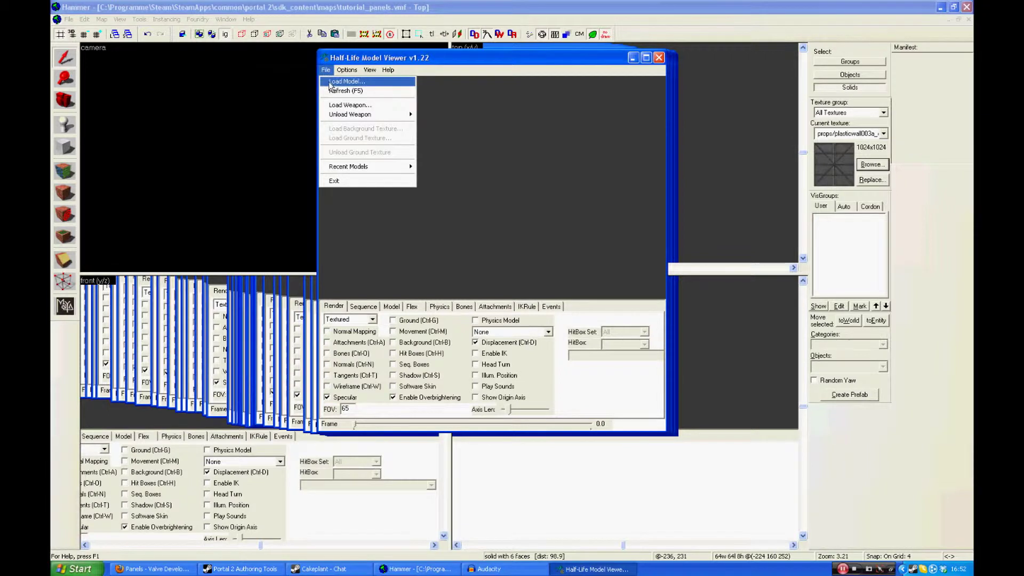
{"action": "left_click", "coordinate": [330, 81]}
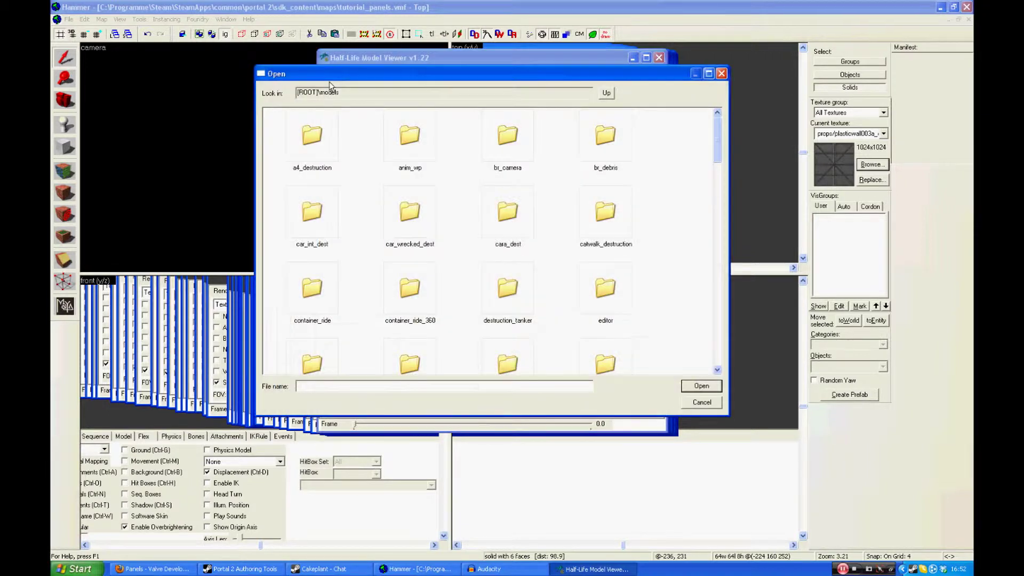
{"action": "double_click", "coordinate": [316, 138]}
{"action": "left_click", "coordinate": [417, 141]}
{"action": "left_click", "coordinate": [430, 214]}
{"action": "scroll", "coordinate": [433, 224], "scroll_direction": "down", "scroll_amount": 3}
{"action": "scroll", "coordinate": [433, 224], "scroll_direction": "down", "scroll_amount": 20}
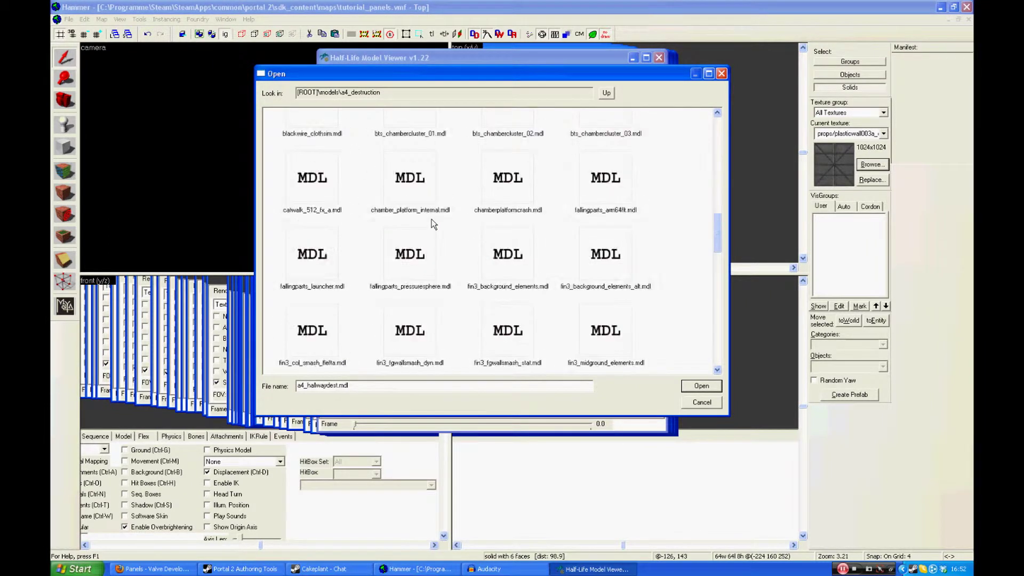
{"action": "scroll", "coordinate": [433, 224], "scroll_direction": "up", "scroll_amount": 15}
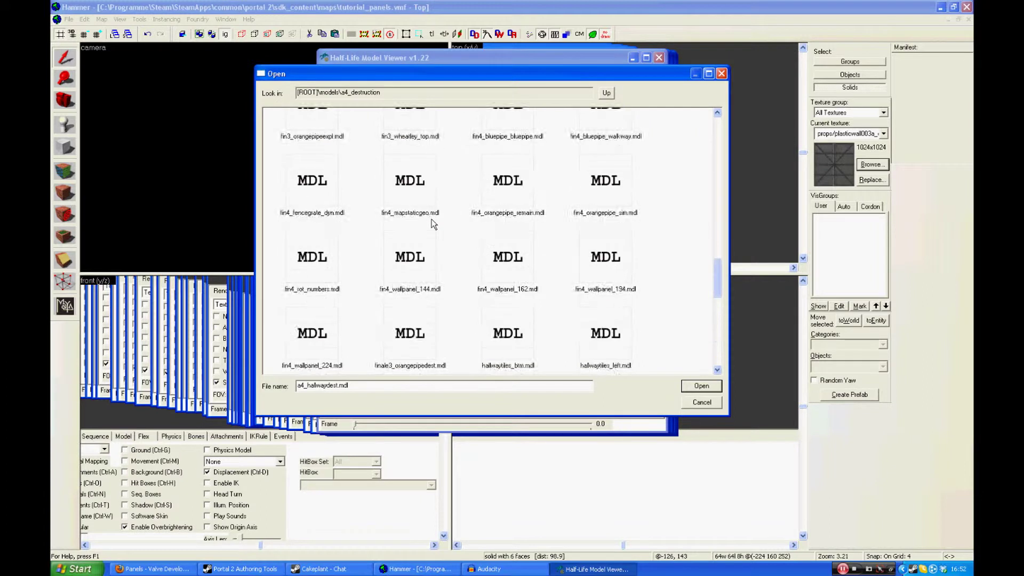
Check the arm, beam and chamber MDL files in a4_destruction and leave the dialog without loading one
{"action": "left_click", "coordinate": [418, 192]}
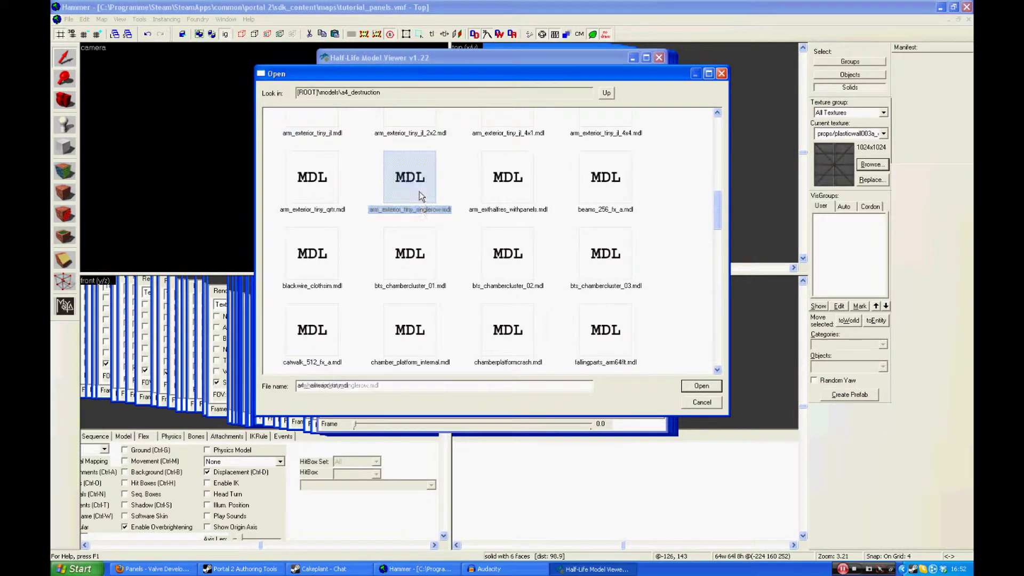
{"action": "left_click", "coordinate": [421, 260]}
{"action": "left_click", "coordinate": [492, 254]}
{"action": "left_click", "coordinate": [504, 192]}
{"action": "left_click", "coordinate": [612, 194]}
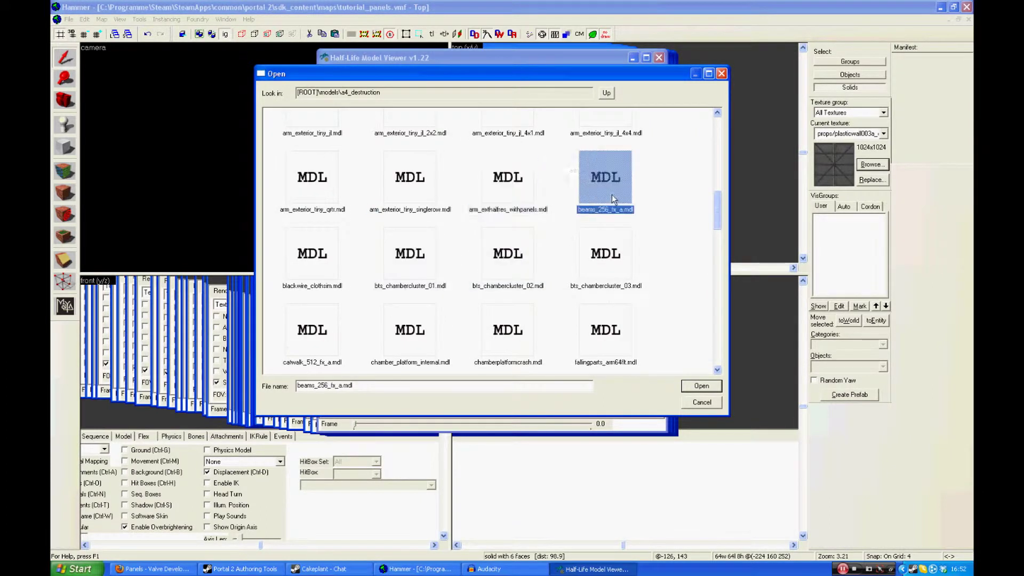
{"action": "scroll", "coordinate": [571, 224], "scroll_direction": "up", "scroll_amount": 6}
{"action": "left_click", "coordinate": [608, 146]}
{"action": "left_click", "coordinate": [497, 142]}
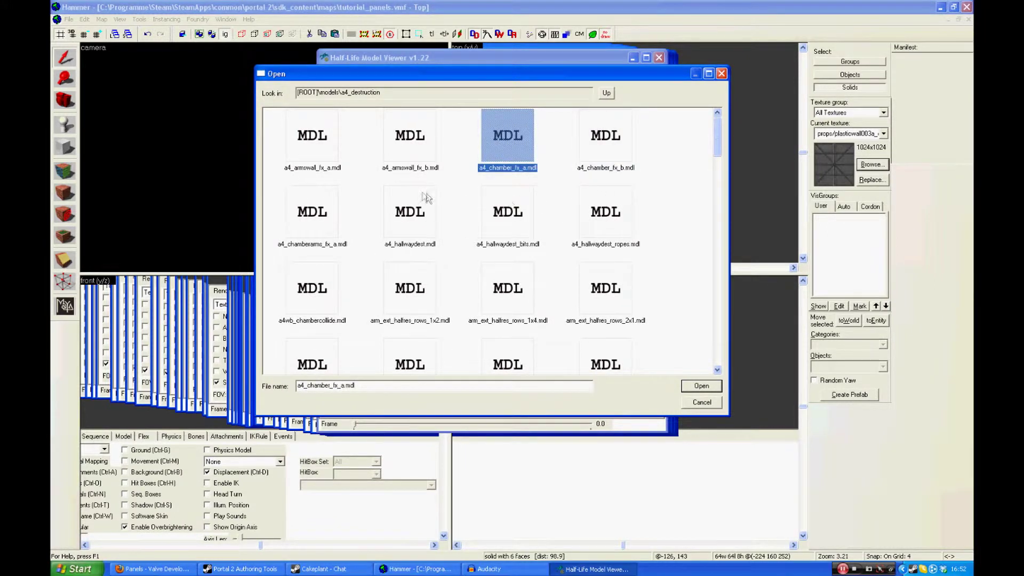
{"action": "scroll", "coordinate": [393, 230], "scroll_direction": "down", "scroll_amount": 5}
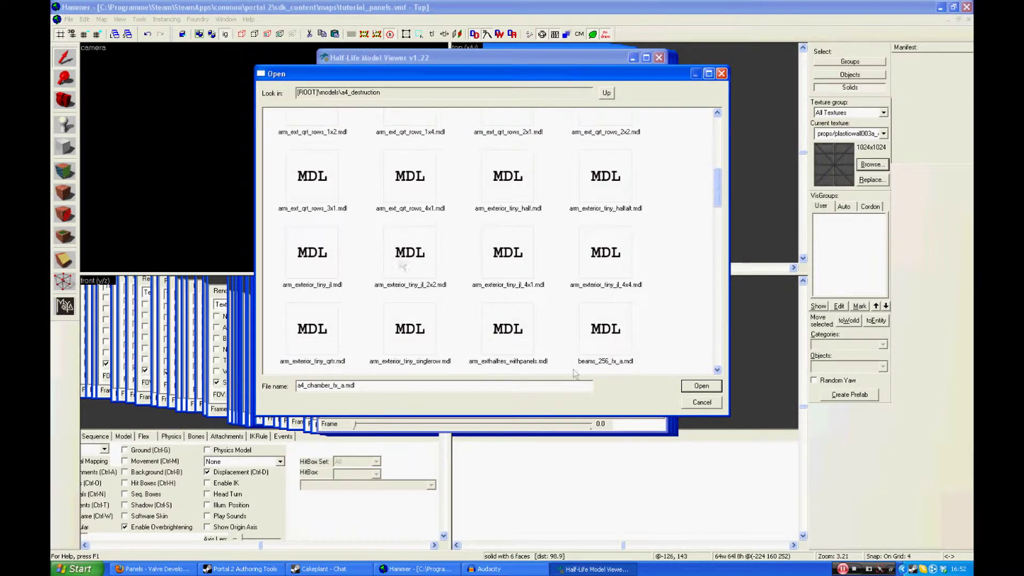
{"action": "left_click", "coordinate": [422, 180]}
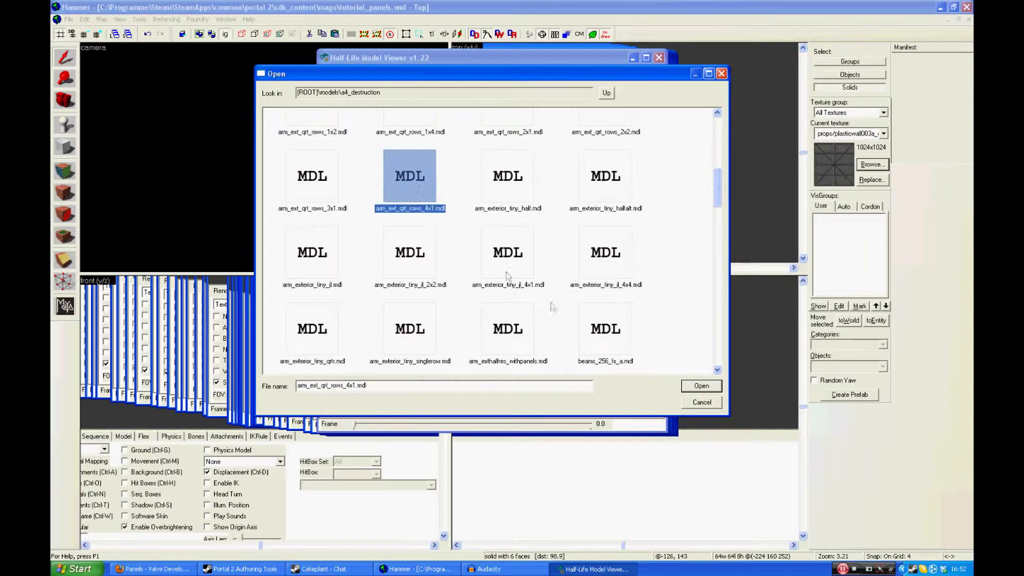
{"action": "left_click", "coordinate": [692, 401]}
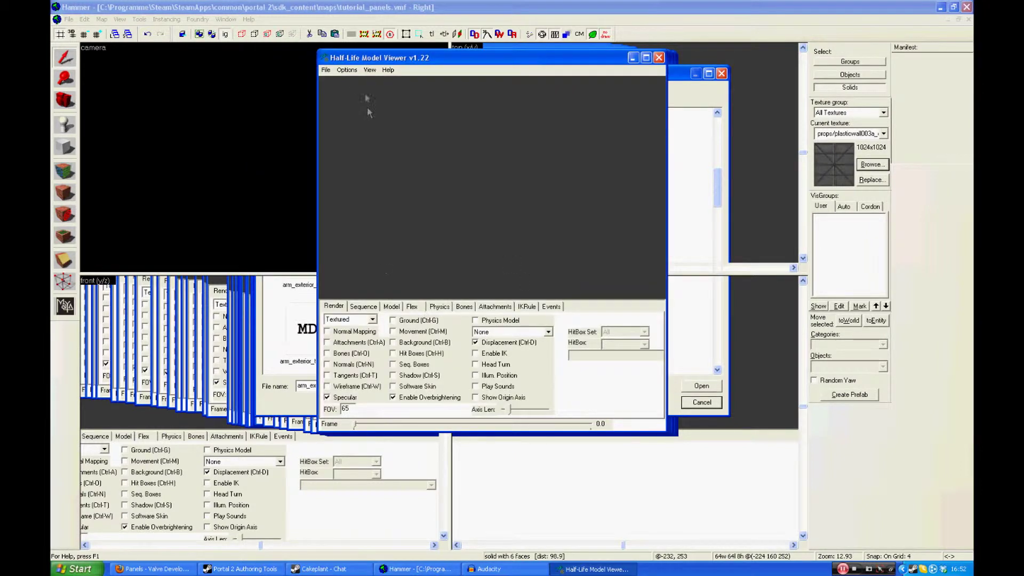
Start loading a model again and look through the folders under models for the one holding the panel arms
{"action": "left_click", "coordinate": [327, 71]}
{"action": "left_click", "coordinate": [346, 81]}
{"action": "left_click", "coordinate": [410, 213]}
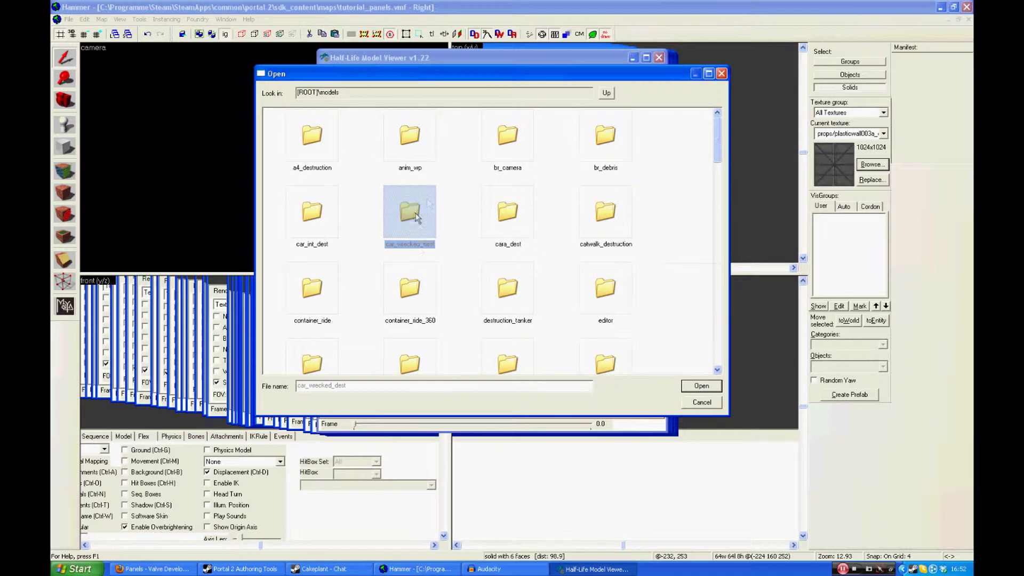
{"action": "left_click", "coordinate": [430, 154]}
{"action": "left_click", "coordinate": [480, 155]}
{"action": "left_click", "coordinate": [492, 218]}
{"action": "left_click", "coordinate": [588, 147]}
{"action": "left_click", "coordinate": [594, 216]}
{"action": "scroll", "coordinate": [553, 235], "scroll_direction": "down", "scroll_amount": 1}
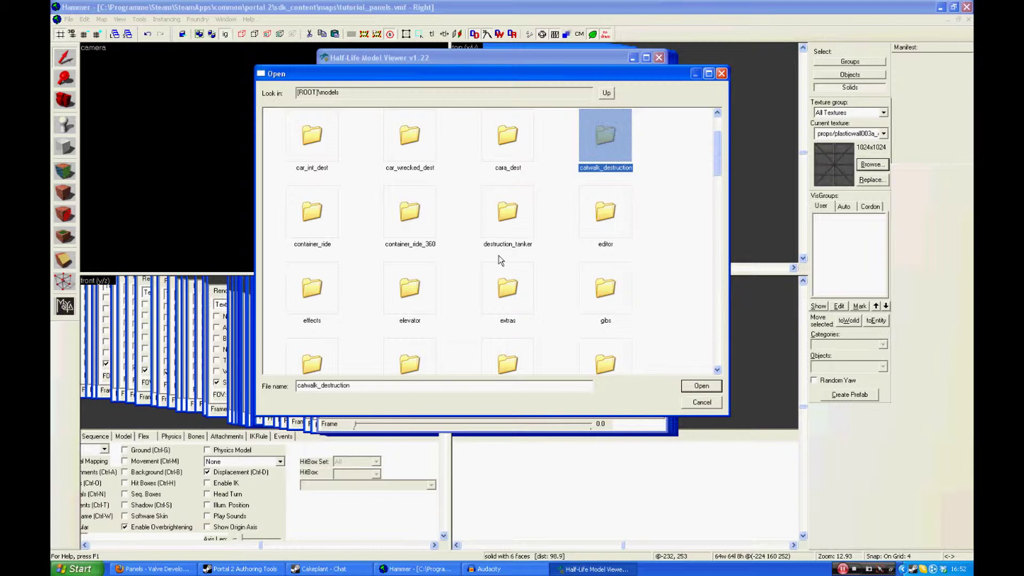
{"action": "scroll", "coordinate": [466, 250], "scroll_direction": "down", "scroll_amount": 5}
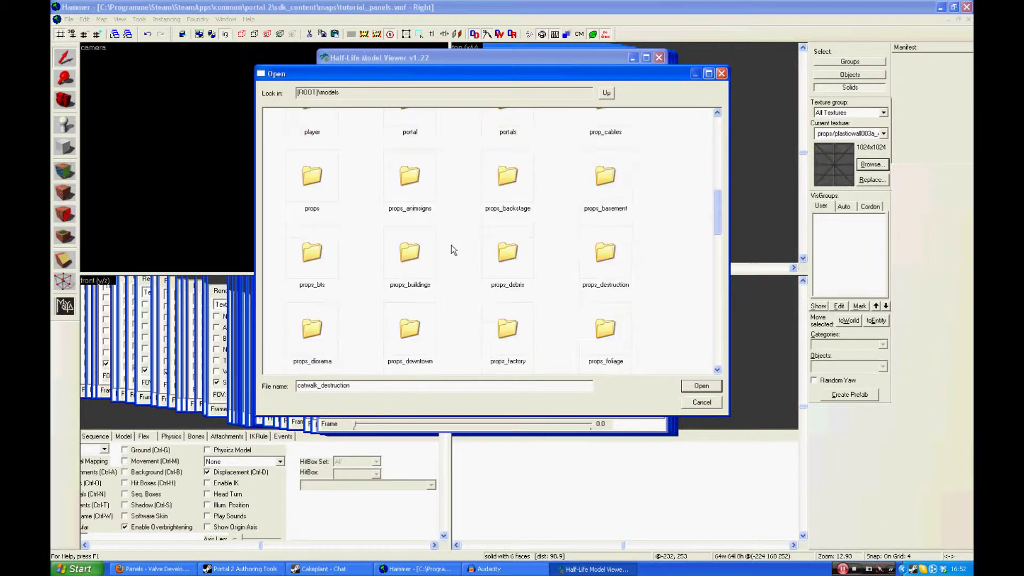
{"action": "left_click", "coordinate": [418, 252]}
{"action": "left_click", "coordinate": [501, 260]}
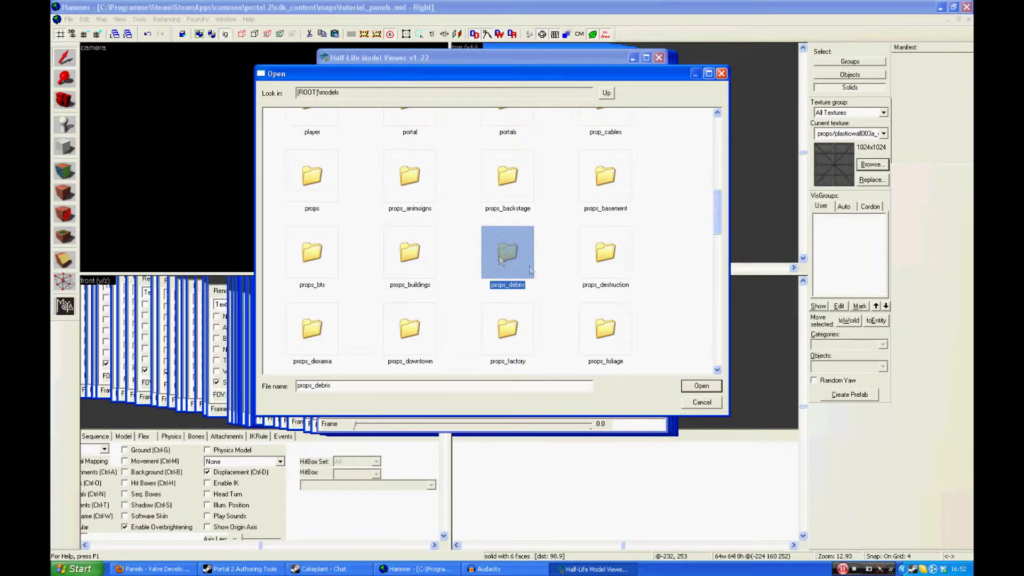
{"action": "left_click", "coordinate": [605, 265]}
{"action": "scroll", "coordinate": [605, 265], "scroll_direction": "down", "scroll_amount": 3}
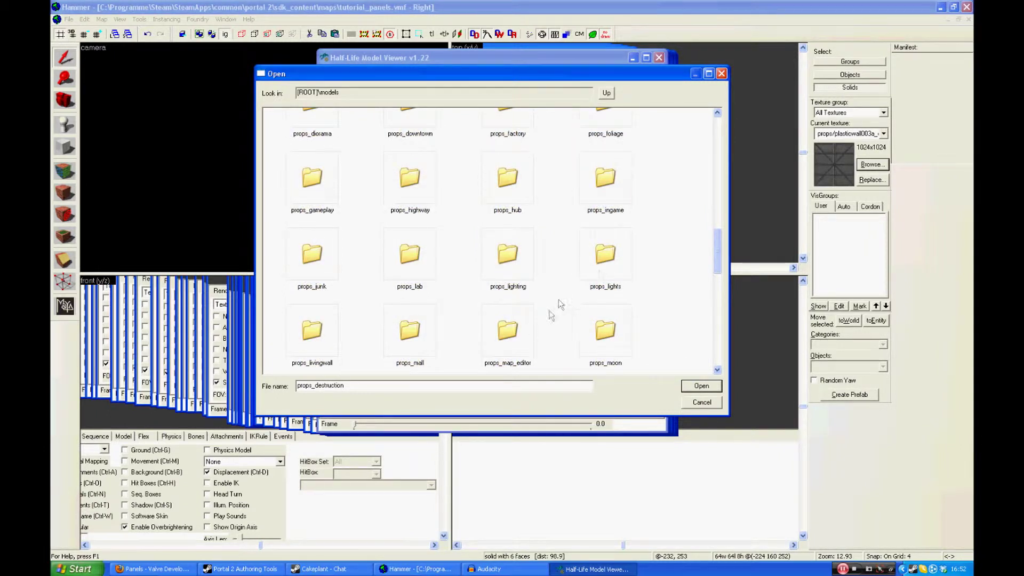
Load the armliving64x64.mdl model from the props_livingwall folder
{"action": "double_click", "coordinate": [318, 355]}
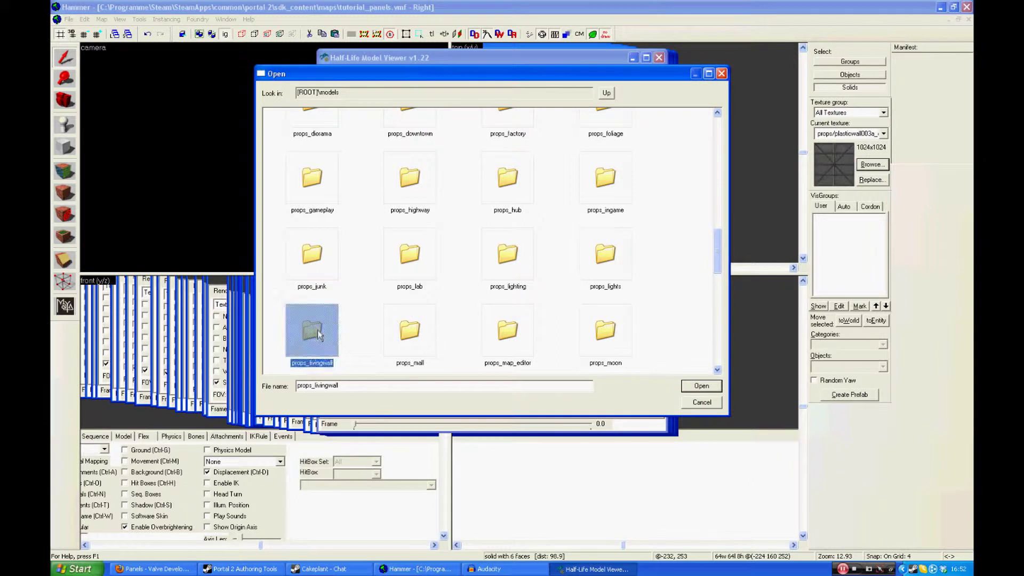
{"action": "left_click", "coordinate": [324, 126]}
{"action": "left_click", "coordinate": [401, 139]}
{"action": "left_click", "coordinate": [496, 141]}
{"action": "double_click", "coordinate": [310, 123]}
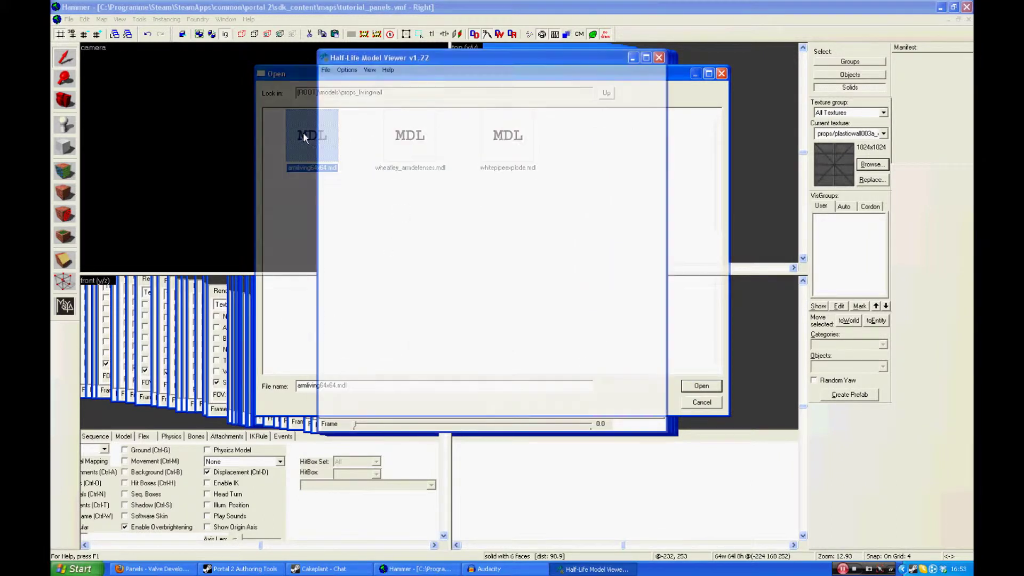
Examine the panel arm model from several angles and check which animation sequences it offers
{"action": "left_click_drag", "start_coordinate": [573, 241], "coordinate": [473, 213]}
{"action": "right_click_drag", "start_coordinate": [478, 207], "coordinate": [482, 230]}
{"action": "left_click", "coordinate": [373, 308]}
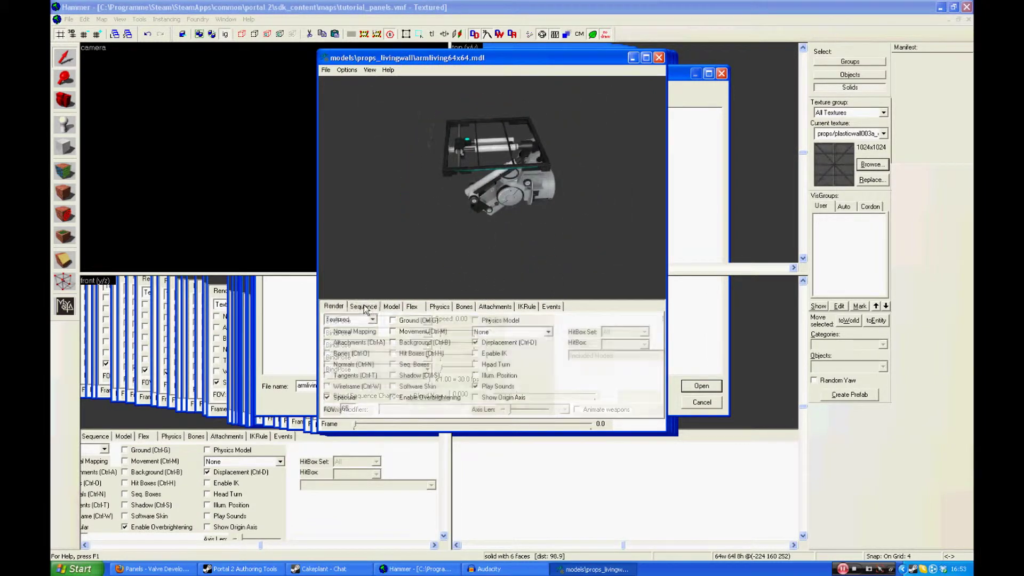
{"action": "left_click", "coordinate": [426, 321]}
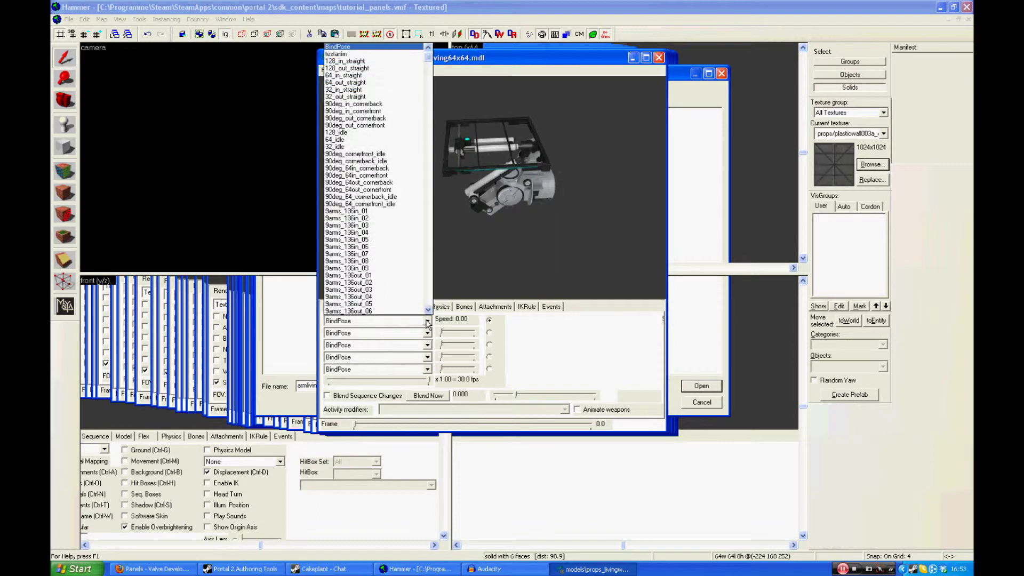
{"action": "left_click", "coordinate": [427, 321]}
{"action": "left_click_drag", "start_coordinate": [517, 164], "coordinate": [536, 172]}
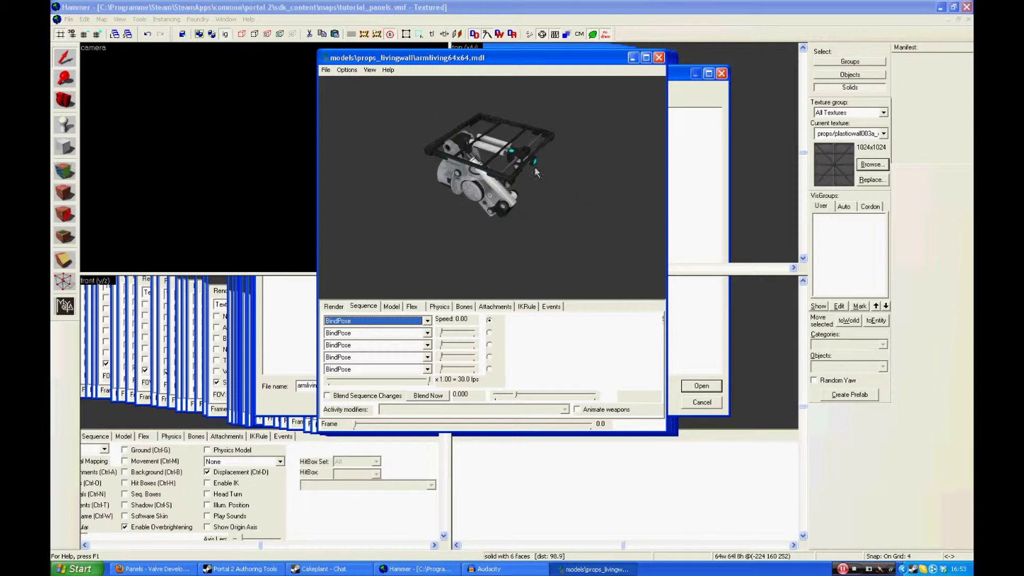
{"action": "right_click_drag", "start_coordinate": [505, 174], "coordinate": [512, 130]}
{"action": "left_click_drag", "start_coordinate": [512, 129], "coordinate": [492, 155]}
{"action": "right_click_drag", "start_coordinate": [491, 157], "coordinate": [490, 178]}
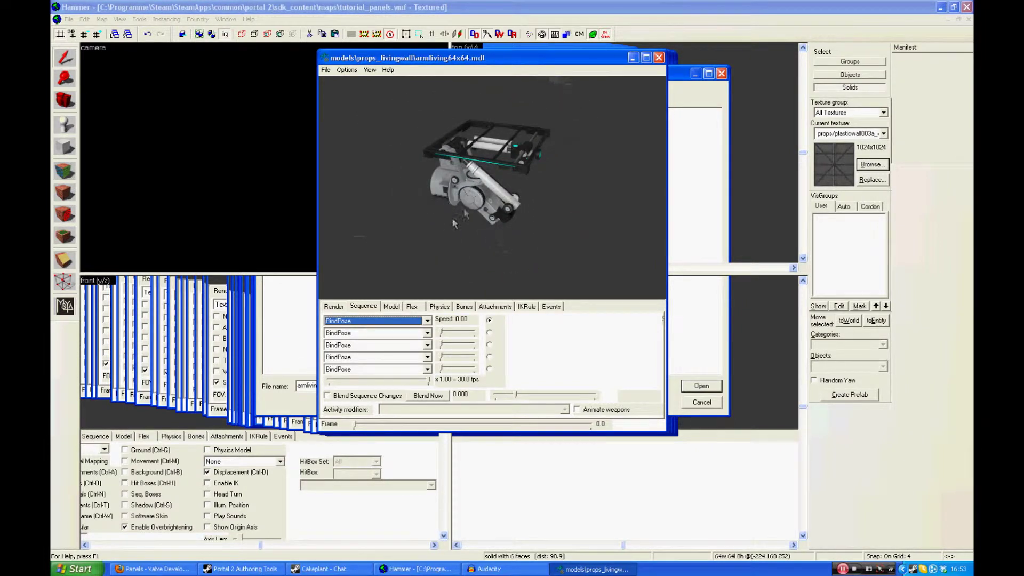
Look through the arm's animation sequences and preview 32_out_straight_A followed by 32_in_straight_A
{"action": "left_click", "coordinate": [427, 321]}
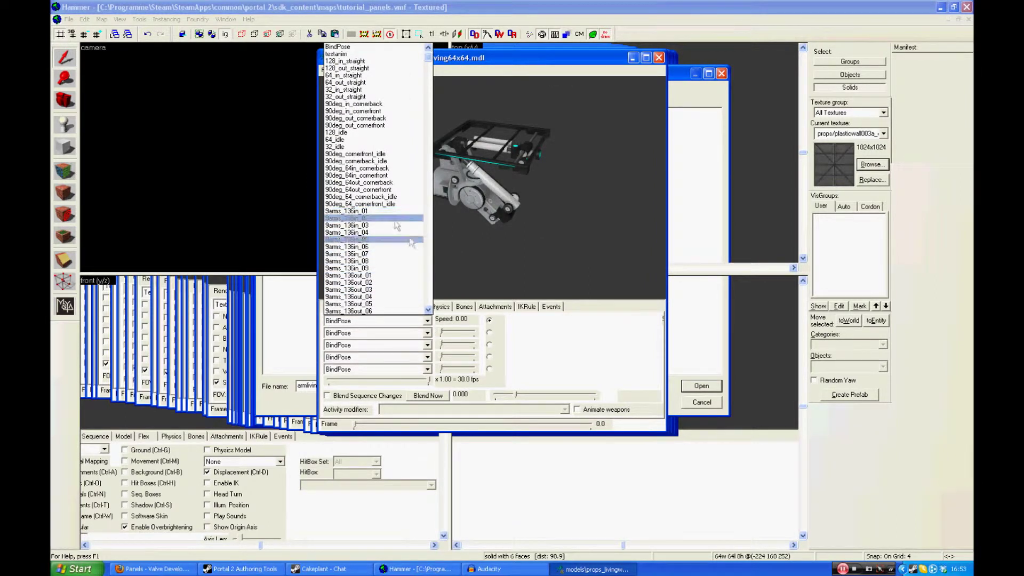
{"action": "left_click", "coordinate": [428, 310]}
{"action": "left_click_drag", "start_coordinate": [429, 312], "coordinate": [429, 313]}
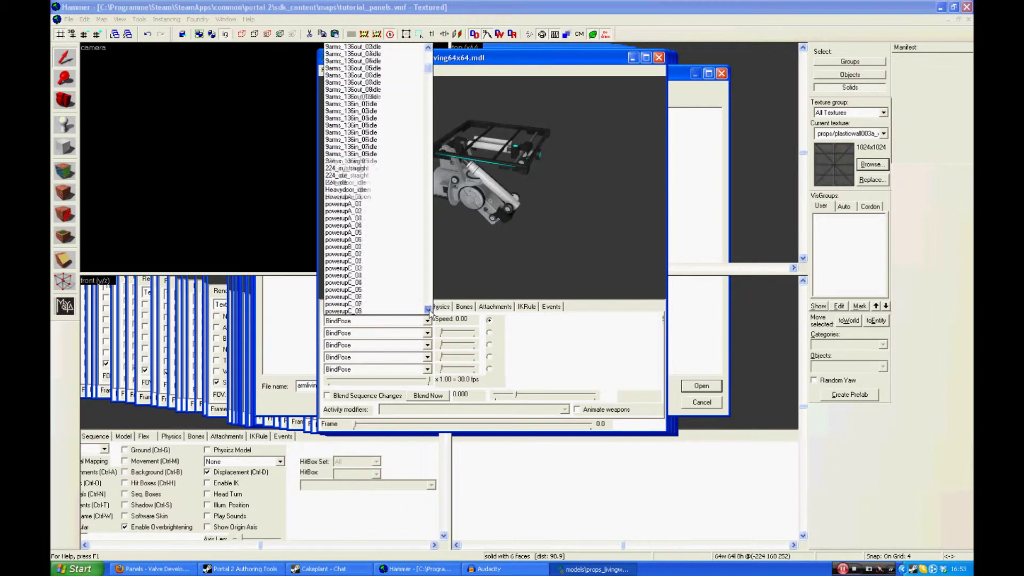
{"action": "left_click_drag", "start_coordinate": [430, 313], "coordinate": [429, 312]}
{"action": "left_click_drag", "start_coordinate": [429, 99], "coordinate": [430, 275]}
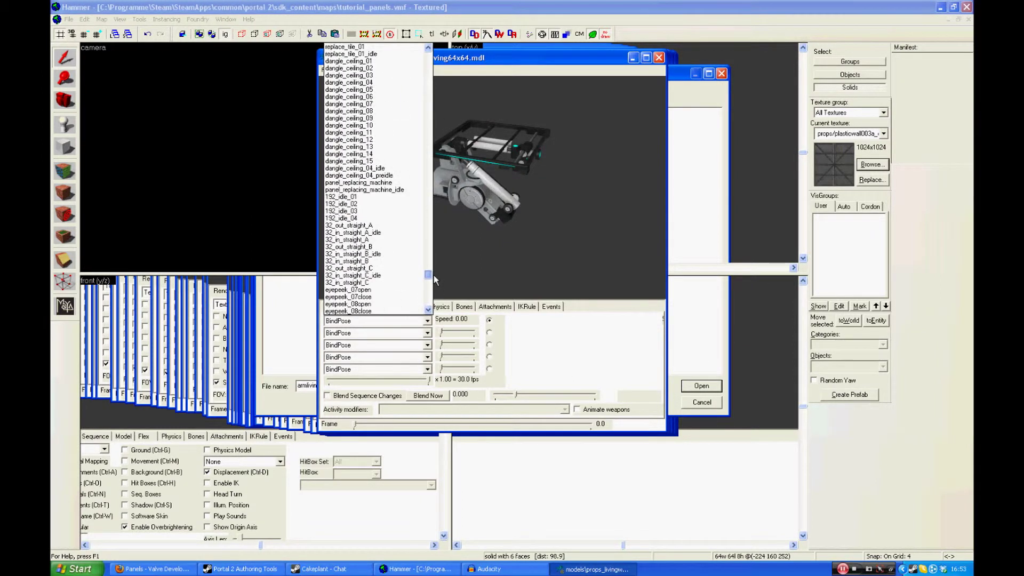
{"action": "left_click", "coordinate": [386, 225]}
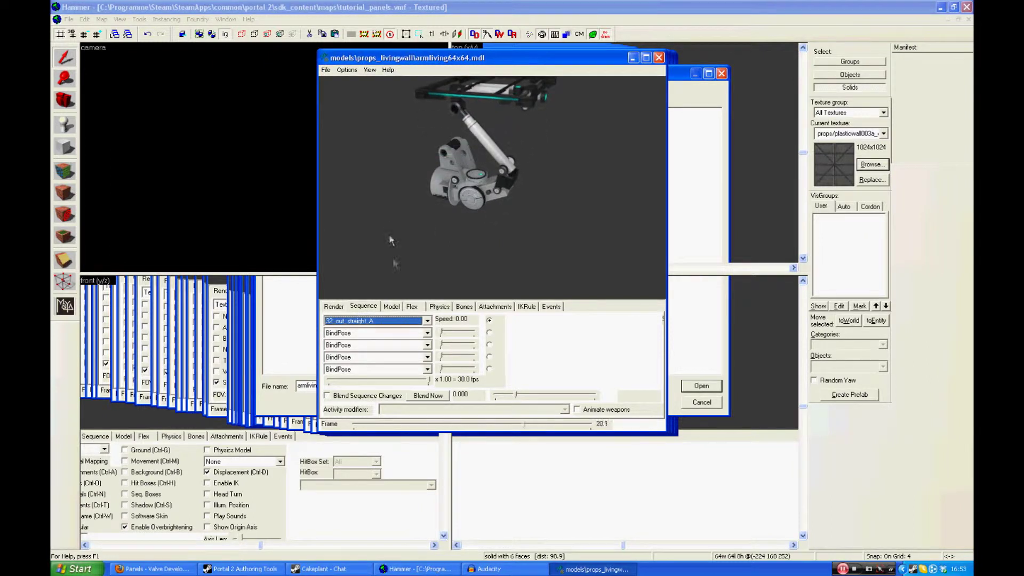
{"action": "left_click", "coordinate": [426, 320]}
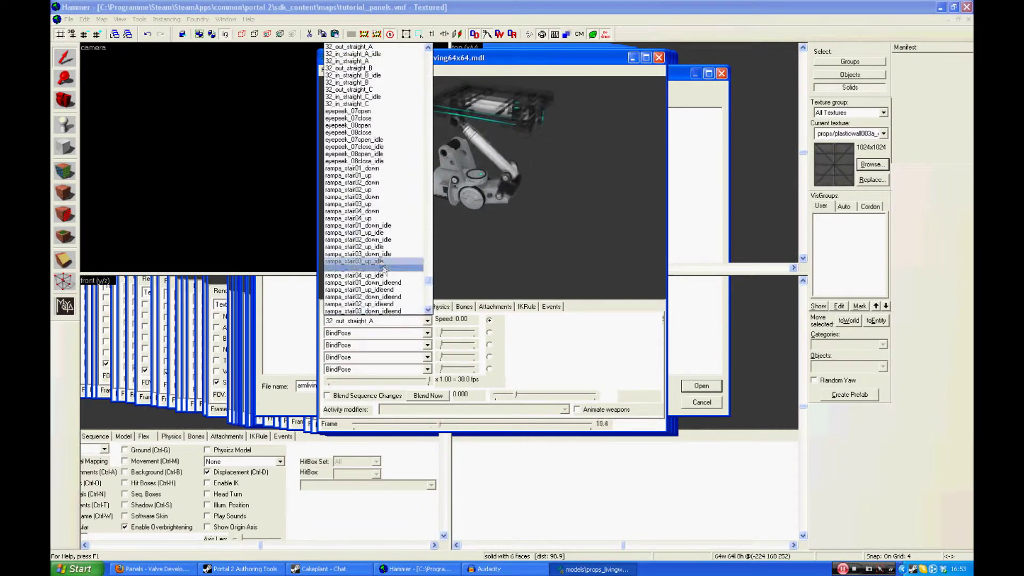
{"action": "left_click", "coordinate": [386, 61]}
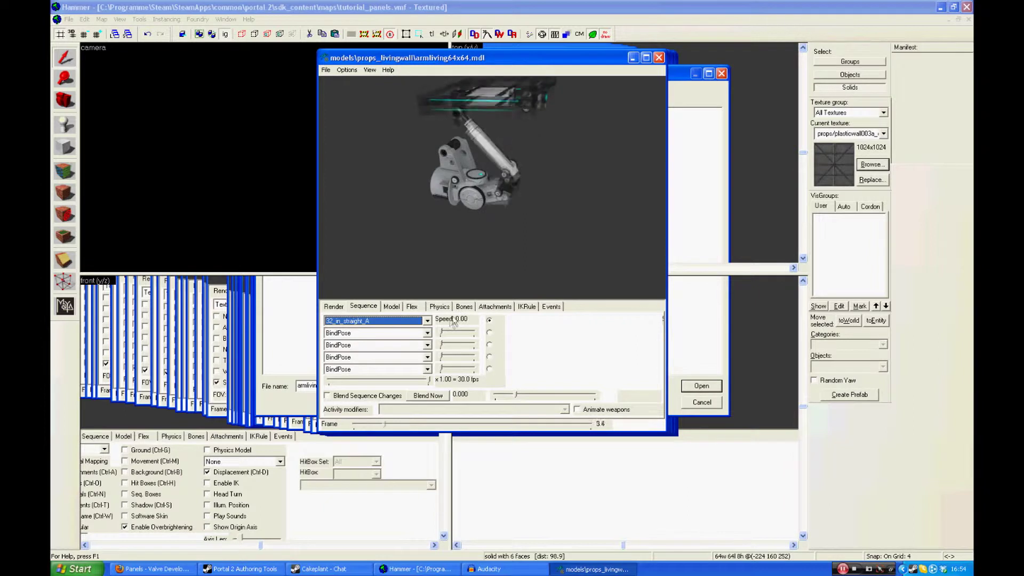
Find the 90deg_cornerback_idle sequence near the start of the list and view the arm in that pose
{"action": "left_click", "coordinate": [428, 322]}
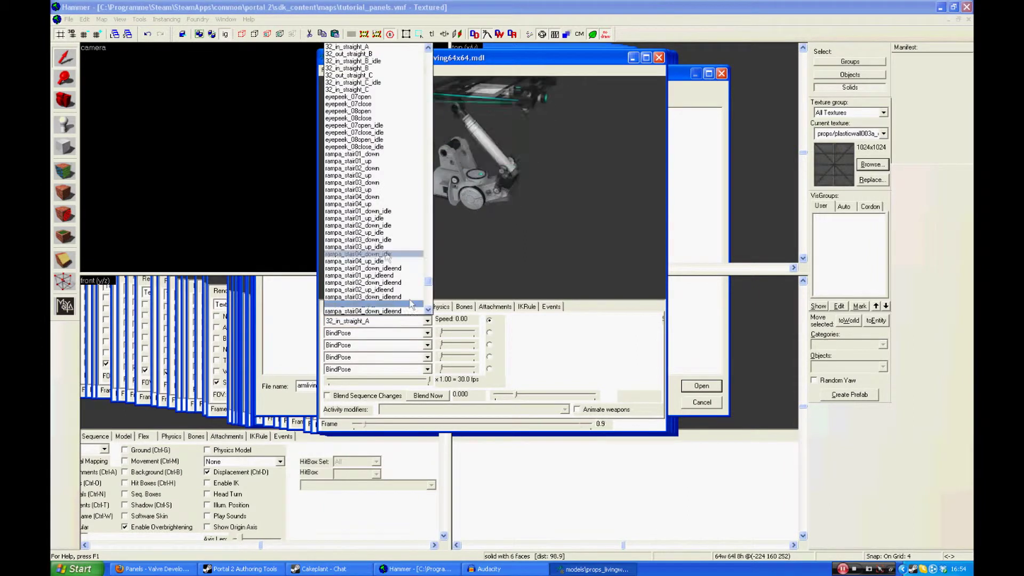
{"action": "scroll", "coordinate": [382, 184], "scroll_direction": "up", "scroll_amount": 10}
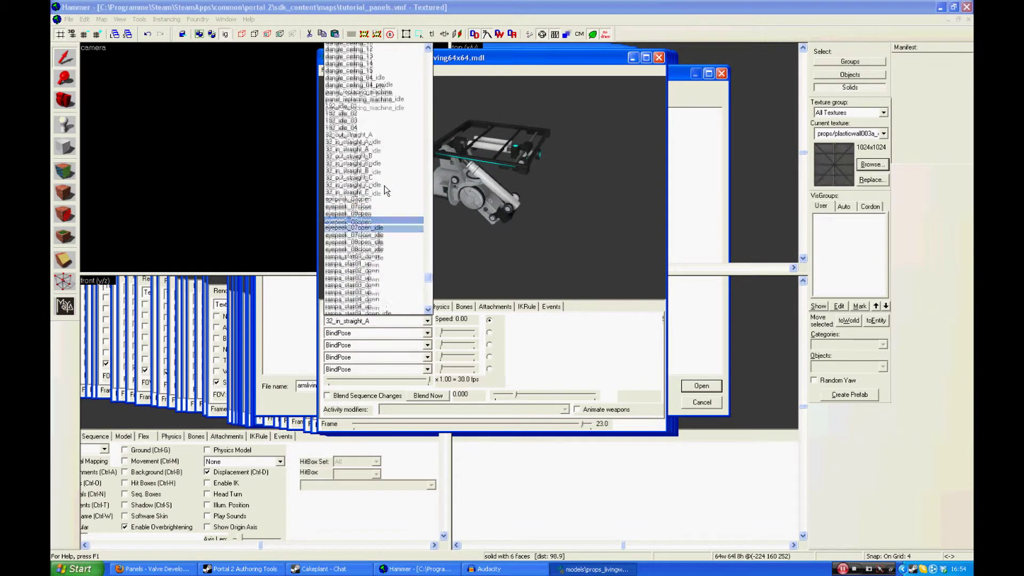
{"action": "scroll", "coordinate": [377, 183], "scroll_direction": "up", "scroll_amount": 15}
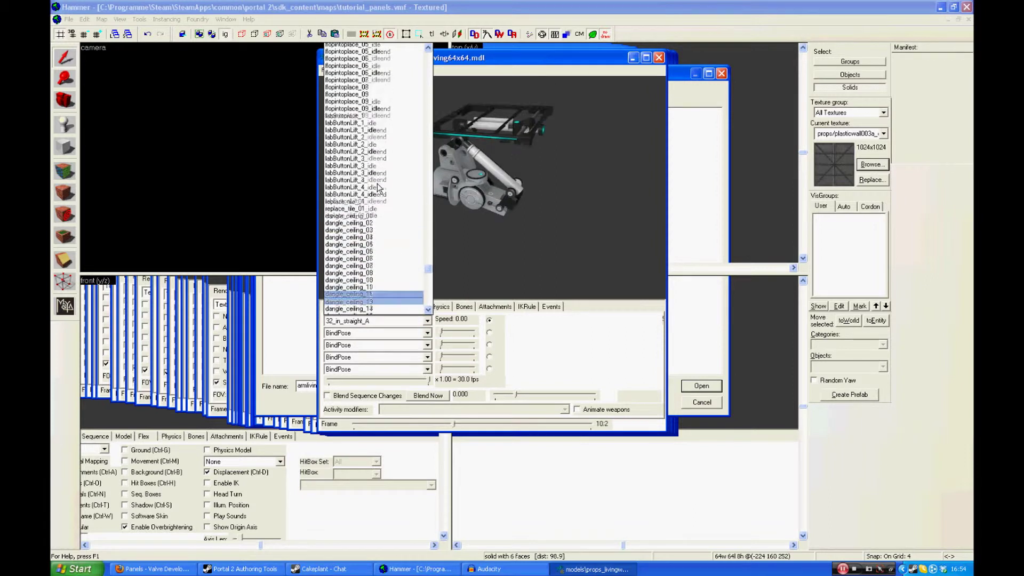
{"action": "scroll", "coordinate": [374, 191], "scroll_direction": "up", "scroll_amount": 12}
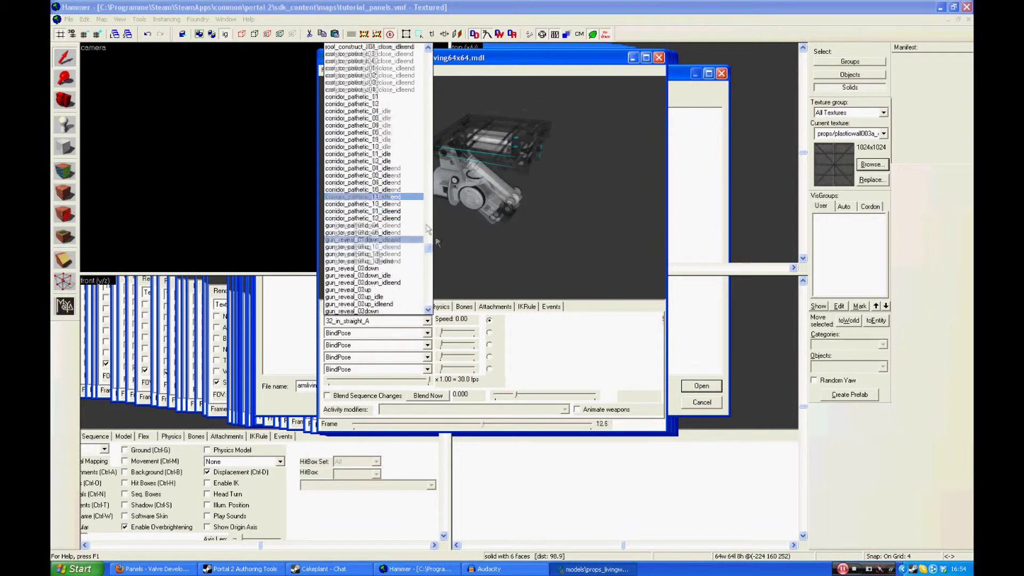
{"action": "left_click_drag", "start_coordinate": [430, 251], "coordinate": [428, 53]}
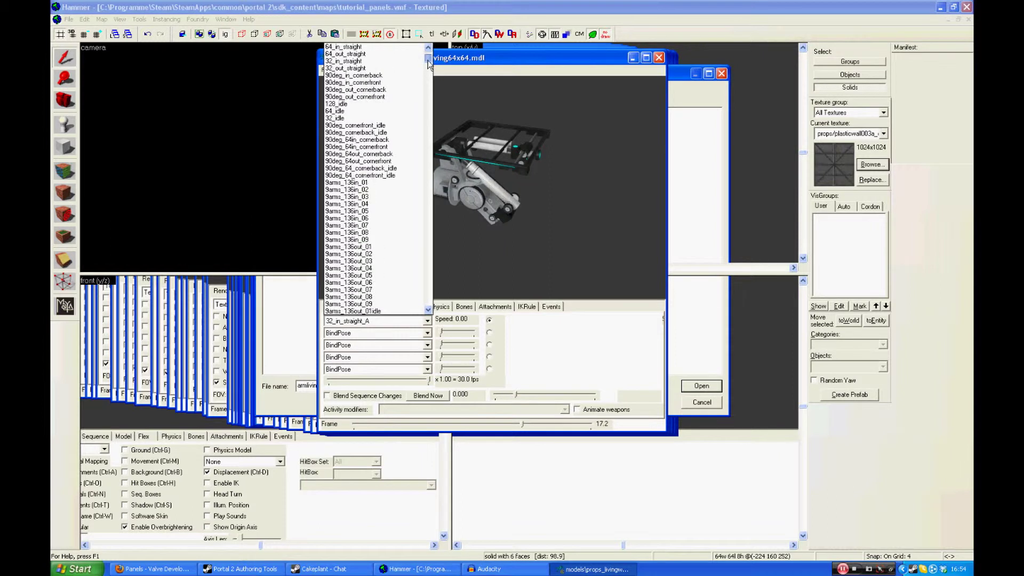
{"action": "left_click", "coordinate": [389, 132]}
{"action": "left_click_drag", "start_coordinate": [389, 133], "coordinate": [500, 264]}
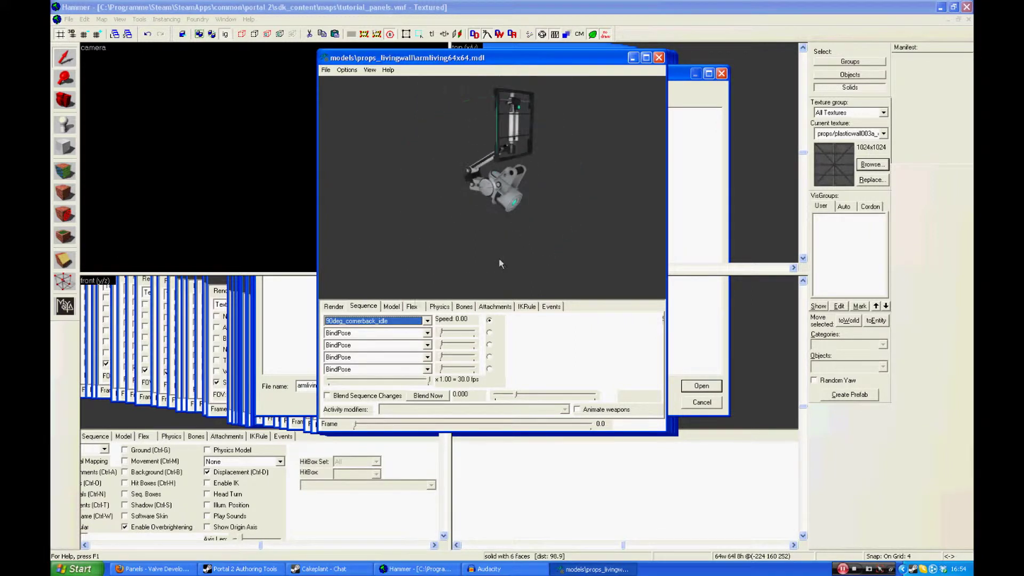
Preview the arm's 90deg_64in_cornerback and 90deg_64out_cornerback animations
{"action": "left_click", "coordinate": [427, 321]}
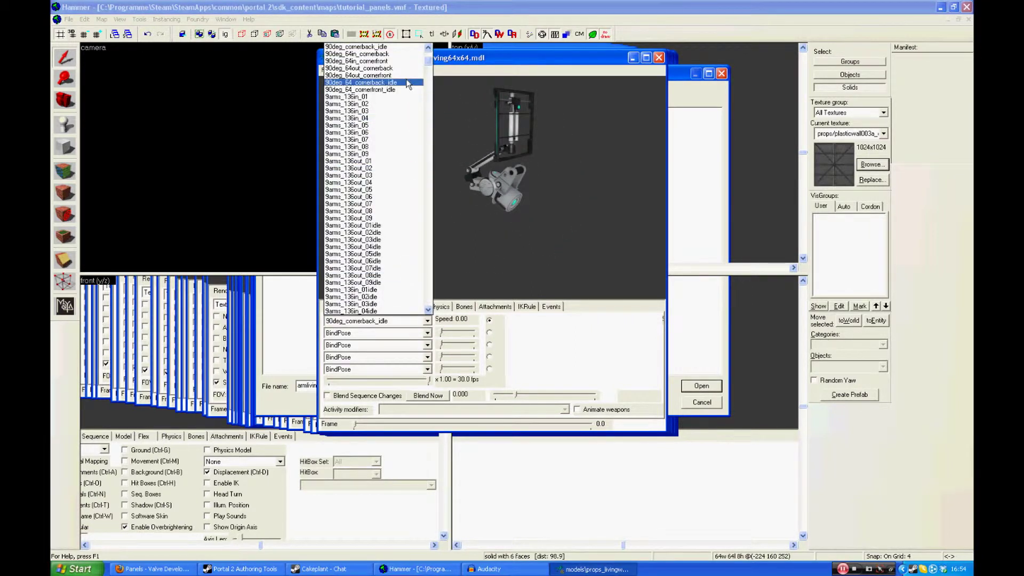
{"action": "left_click", "coordinate": [398, 53]}
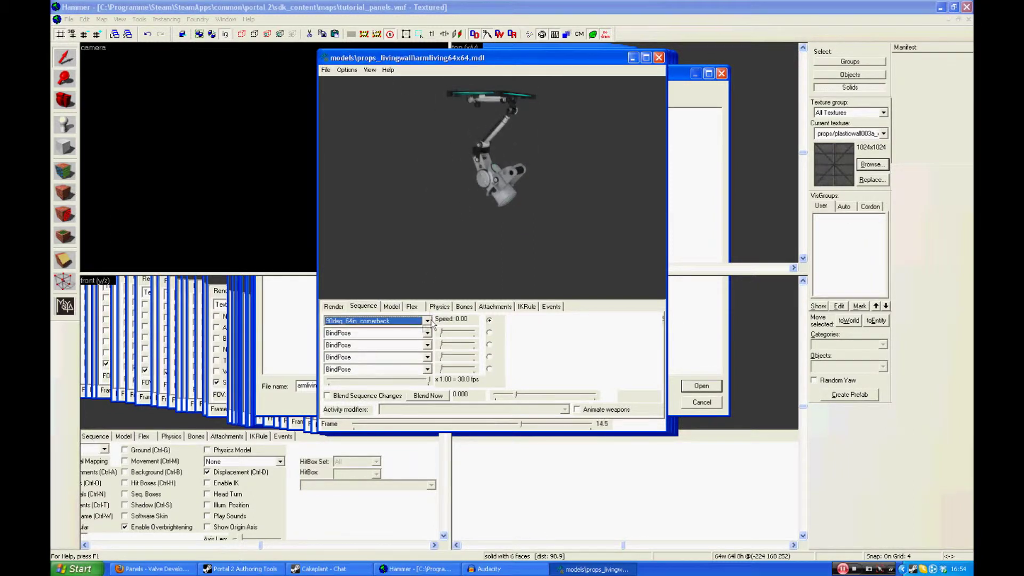
{"action": "left_click", "coordinate": [427, 321]}
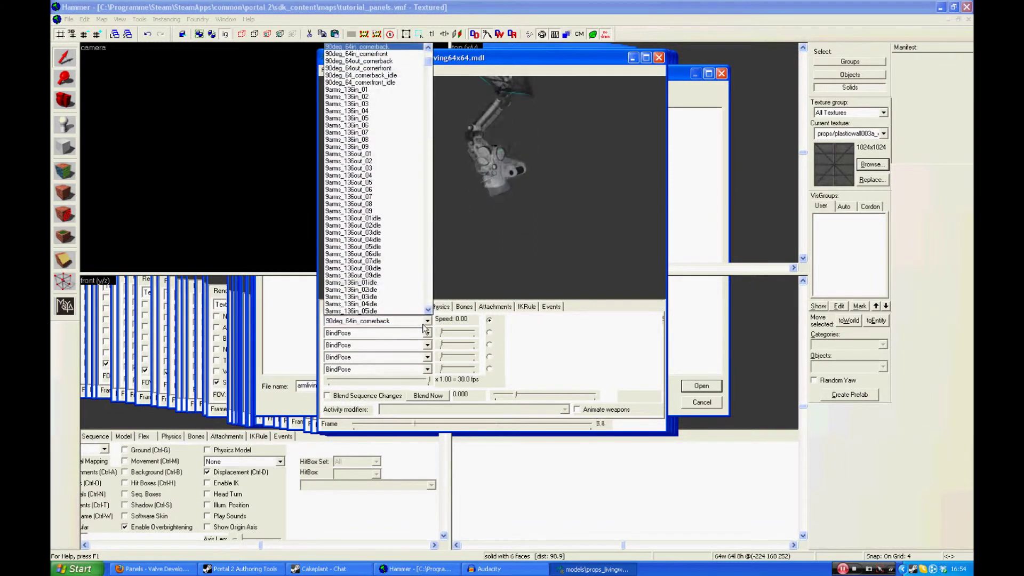
{"action": "left_click", "coordinate": [386, 62]}
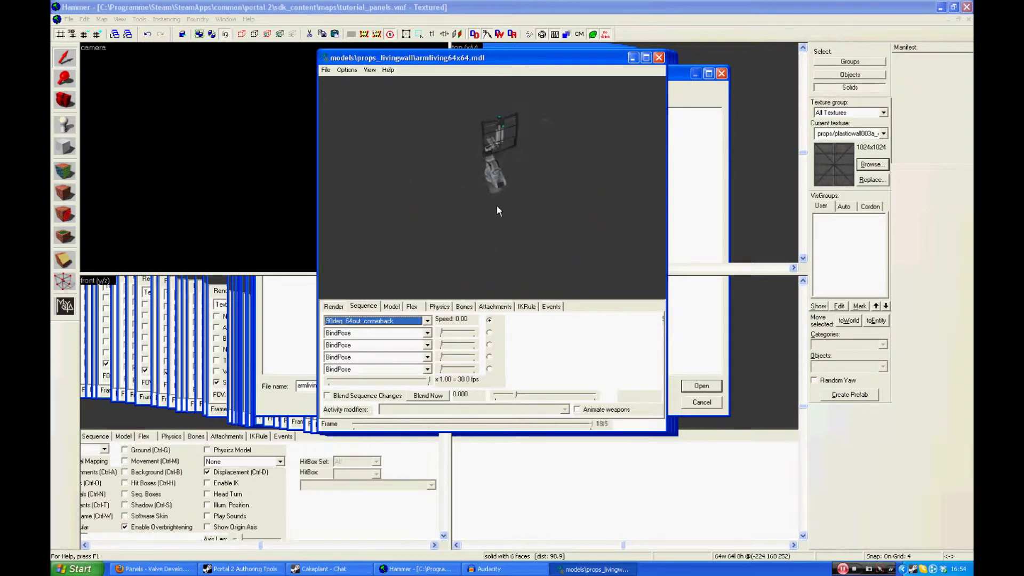
Return the arm's sequence to BindPose and bring its base and light into close view
{"action": "left_click", "coordinate": [427, 321]}
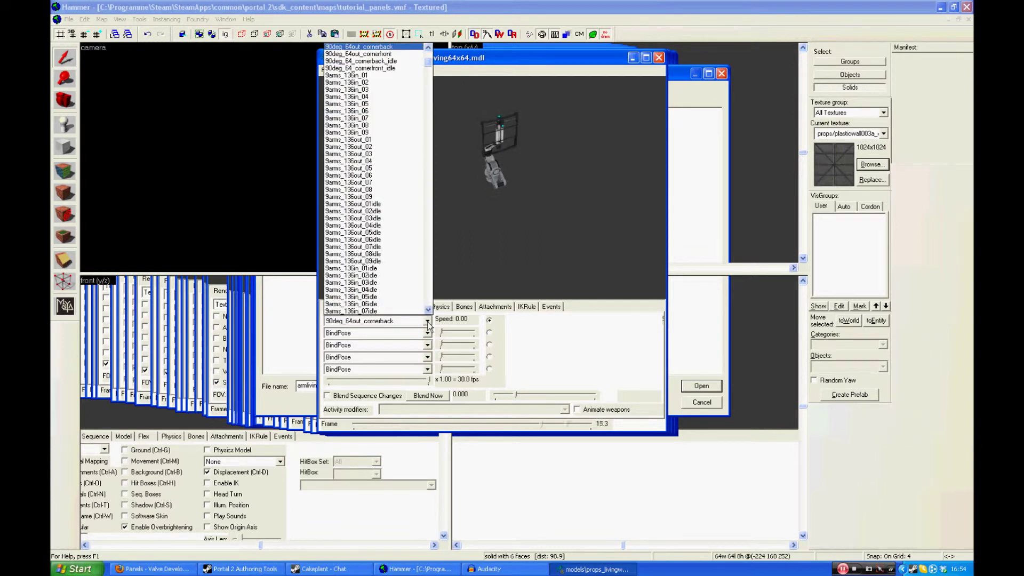
{"action": "left_click", "coordinate": [418, 325]}
{"action": "scroll", "coordinate": [418, 325], "scroll_direction": "up", "scroll_amount": 5}
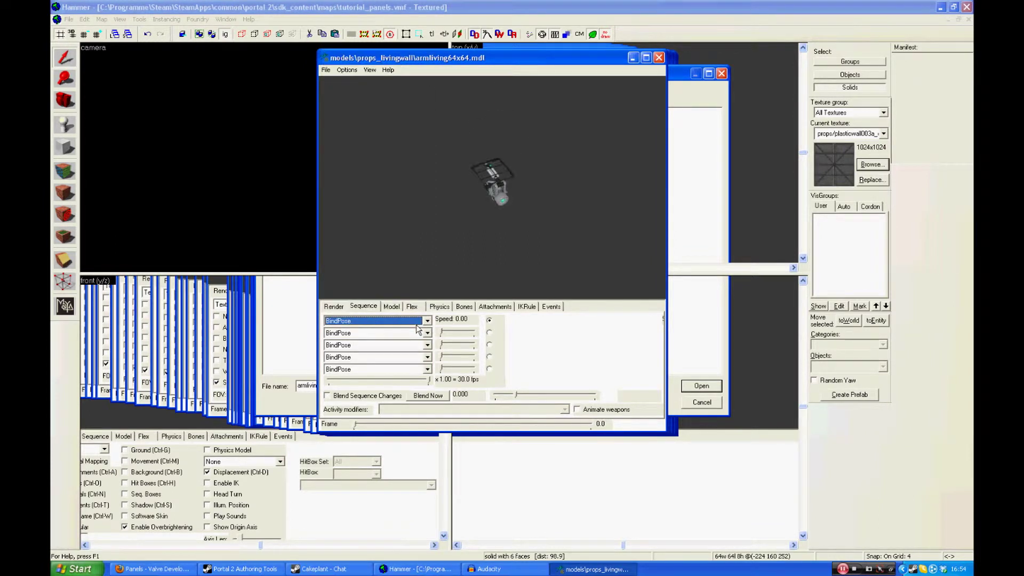
{"action": "left_click_drag", "start_coordinate": [501, 245], "coordinate": [527, 213]}
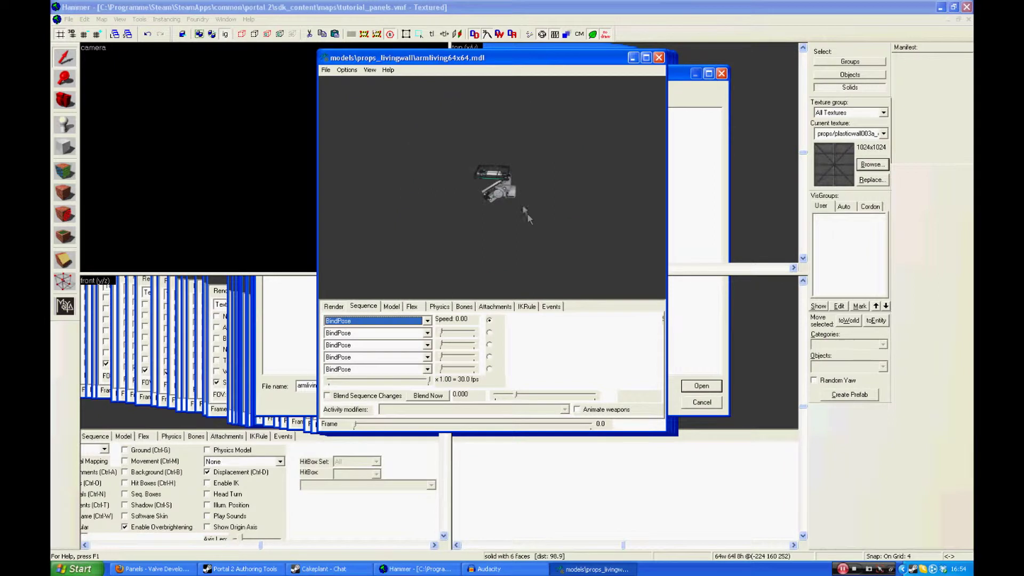
{"action": "right_click_drag", "start_coordinate": [515, 173], "coordinate": [495, 48]}
{"action": "right_click_drag", "start_coordinate": [496, 189], "coordinate": [491, 101]}
{"action": "left_click_drag", "start_coordinate": [518, 150], "coordinate": [485, 161]}
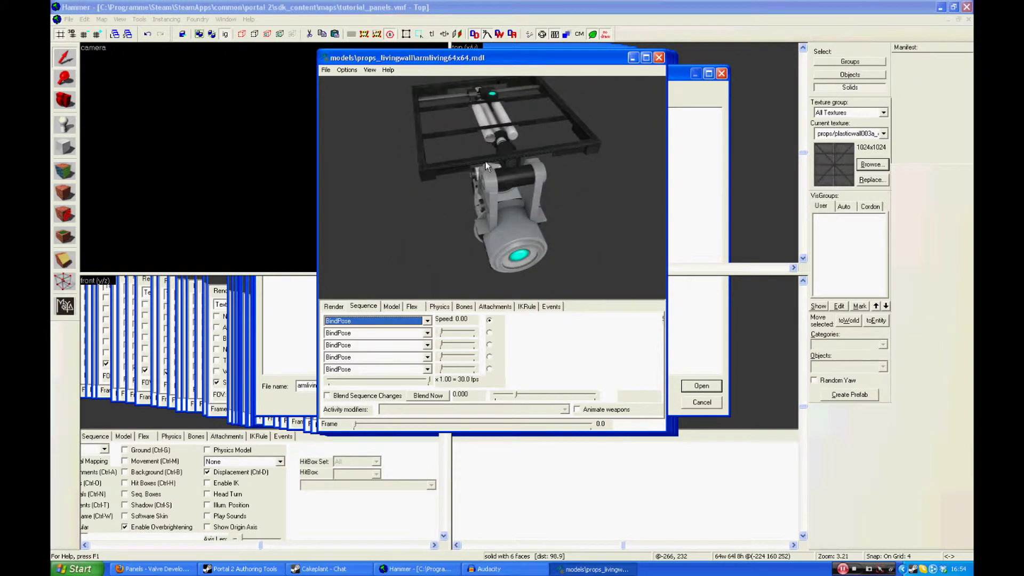
Show the arm's model properties and check its body part and submodel choices
{"action": "left_click", "coordinate": [391, 306]}
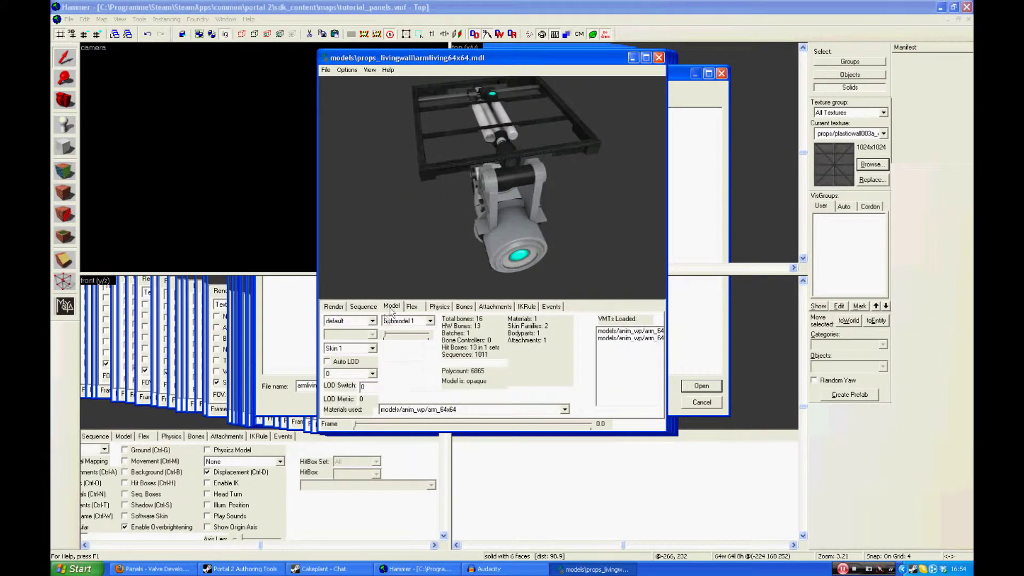
{"action": "left_click", "coordinate": [416, 322]}
{"action": "left_click", "coordinate": [424, 330]}
{"action": "left_click", "coordinate": [373, 322]}
{"action": "left_click", "coordinate": [373, 326]}
Preview Skin 2 on the arm model and switch back to Skin 1
{"action": "left_click", "coordinate": [371, 348]}
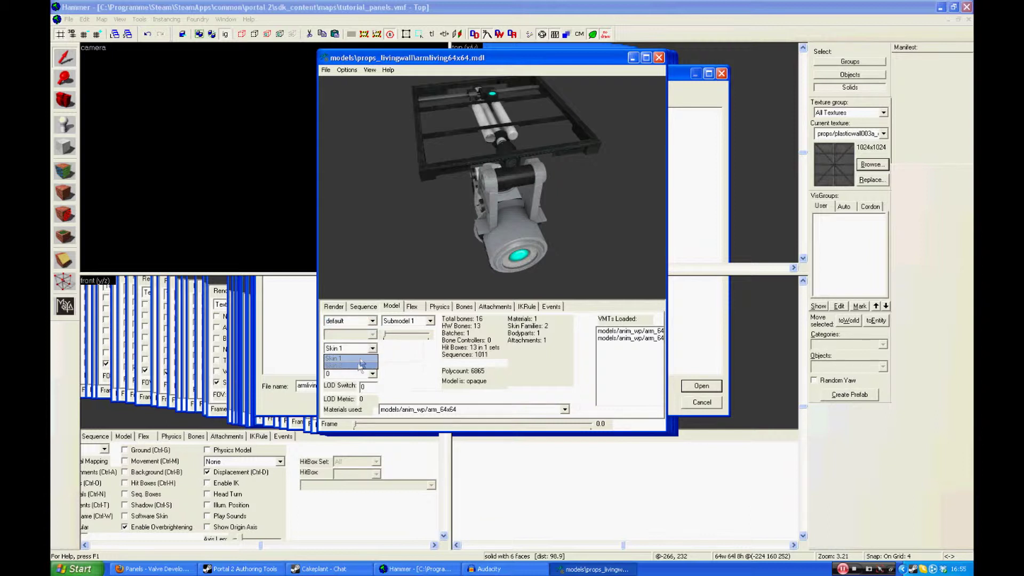
{"action": "left_click", "coordinate": [359, 366]}
{"action": "left_click", "coordinate": [372, 347]}
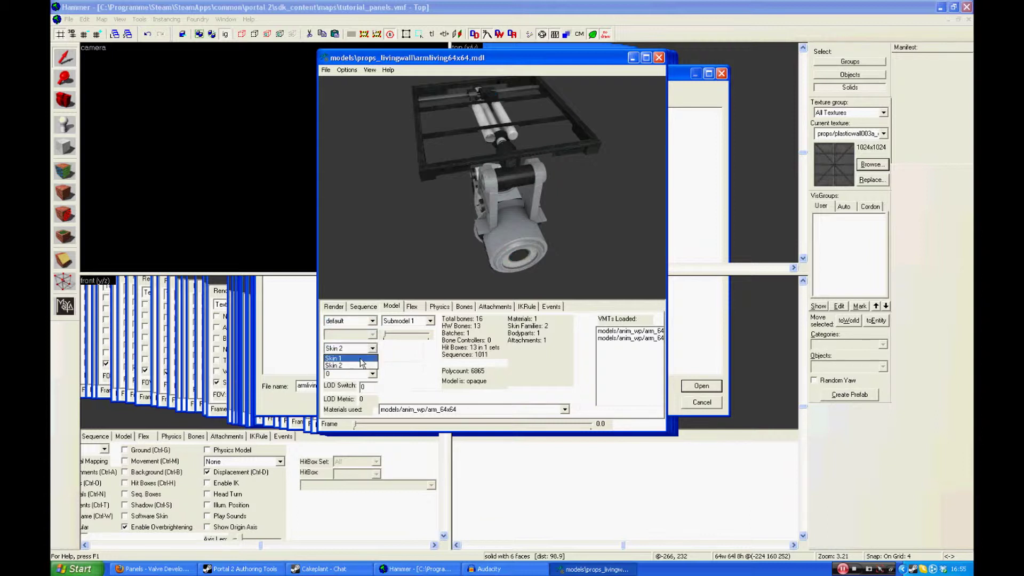
{"action": "left_click", "coordinate": [368, 358]}
Step through the arm model's detail levels 0, 1 and 2 with the level of detail chosen manually
{"action": "left_click", "coordinate": [372, 374]}
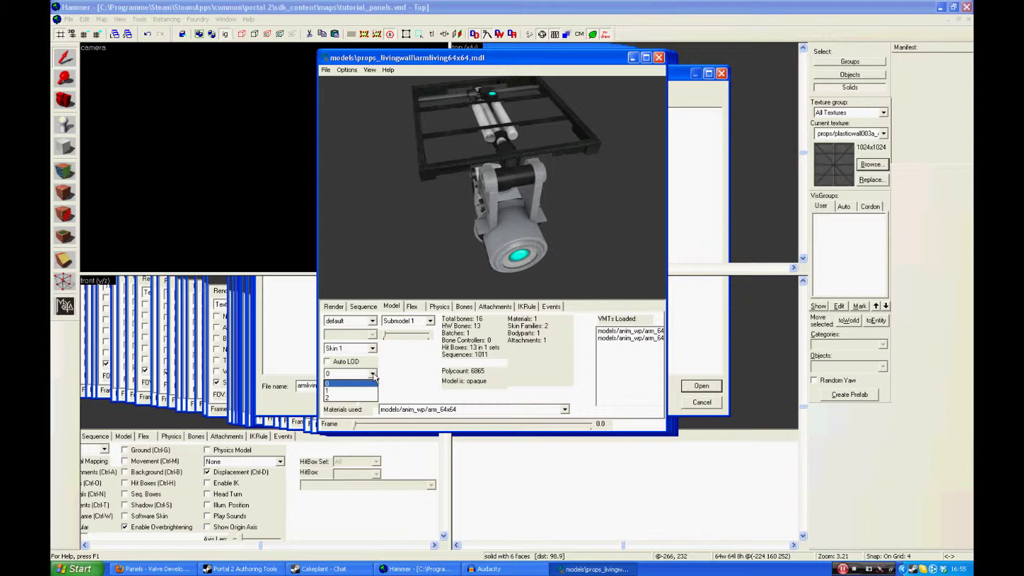
{"action": "left_click", "coordinate": [365, 384]}
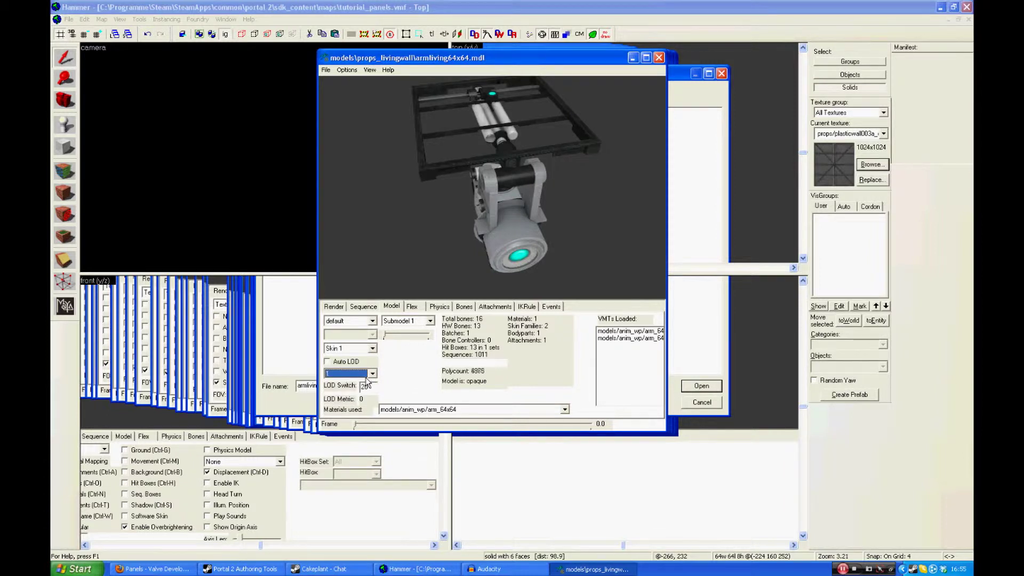
{"action": "key", "text": "Down"}
{"action": "key", "text": "Down"}
{"action": "key", "text": "Down"}
{"action": "key", "text": "Up"}
{"action": "key", "text": "Up"}
Turn on the display of bones over the textured arm model
{"action": "left_click", "coordinate": [413, 308]}
{"action": "left_click", "coordinate": [464, 307]}
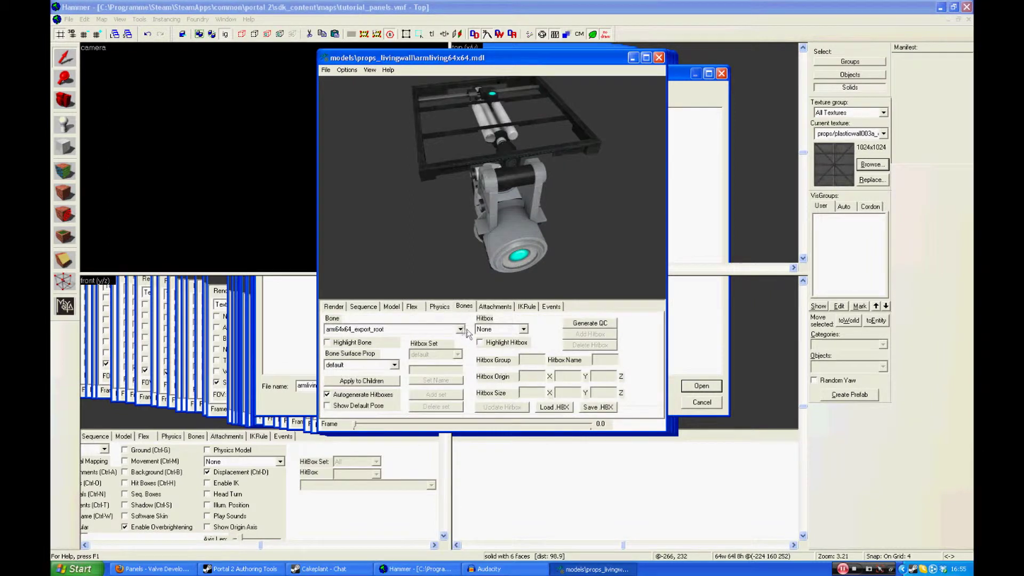
{"action": "left_click", "coordinate": [333, 305]}
{"action": "left_click", "coordinate": [327, 354]}
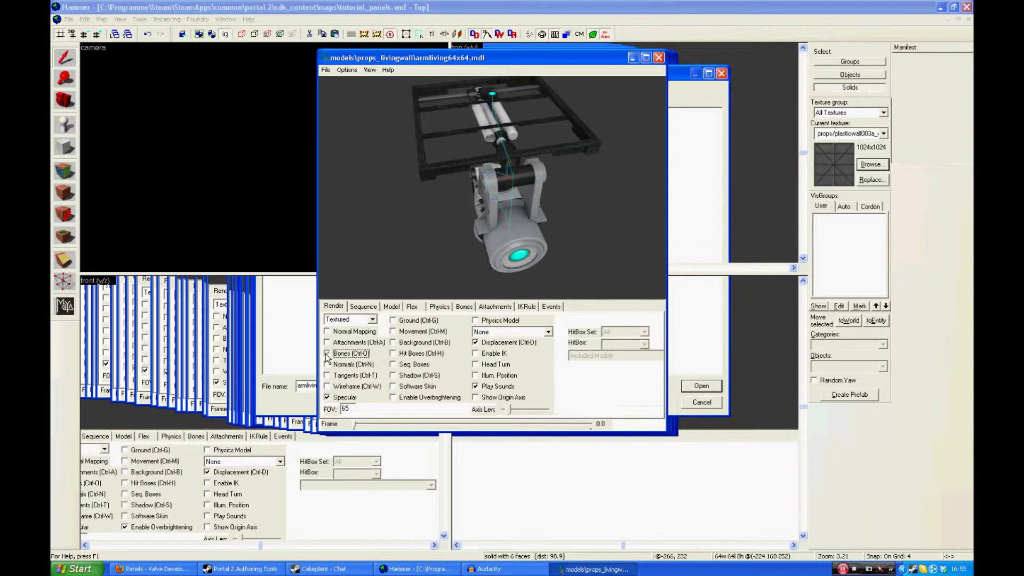
{"action": "left_click_drag", "start_coordinate": [491, 203], "coordinate": [501, 248]}
Check the arm's bone and hitbox choices and briefly highlight the bone arm64x64_export_root
{"action": "left_click", "coordinate": [464, 307]}
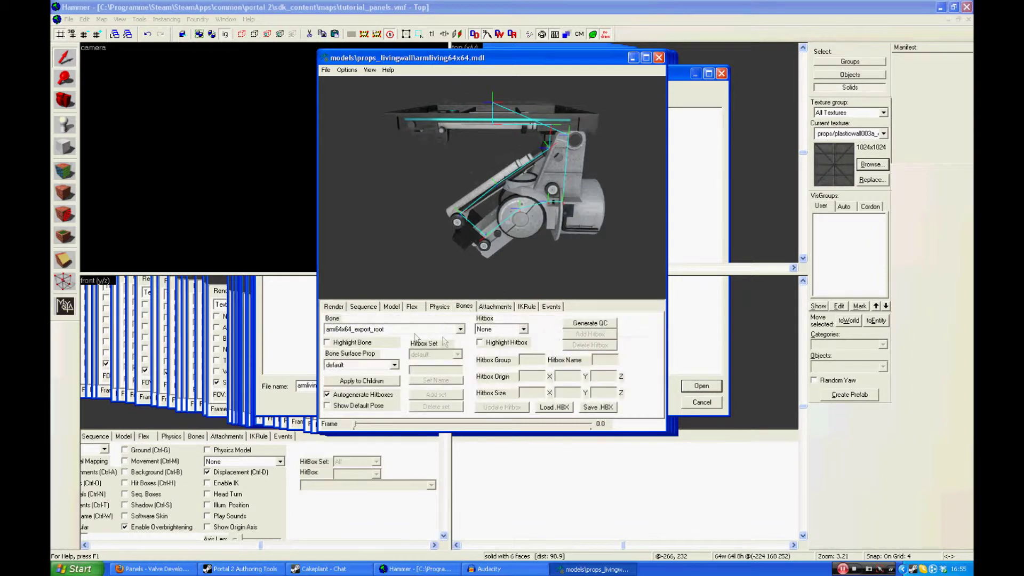
{"action": "left_click", "coordinate": [461, 330]}
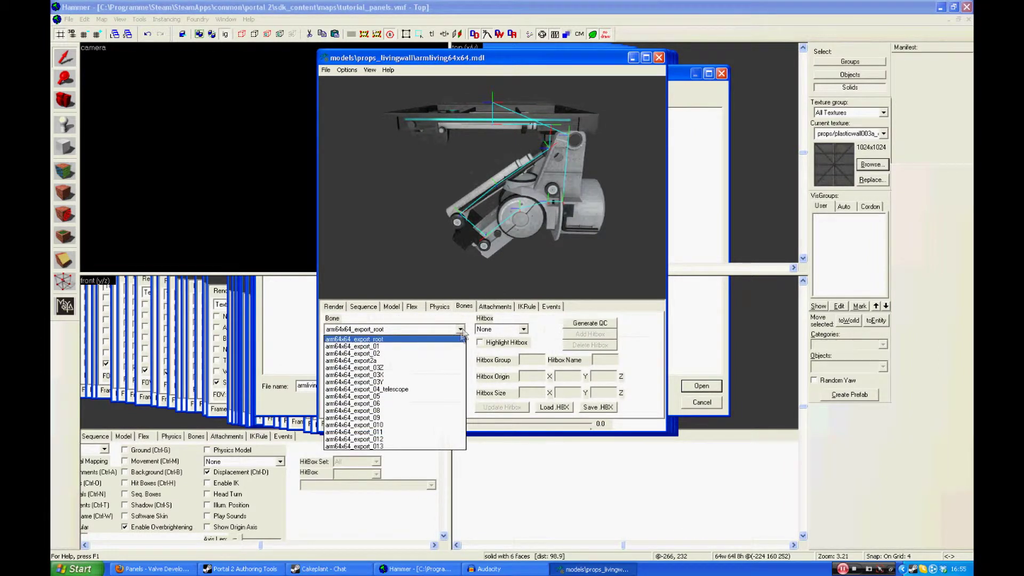
{"action": "left_click", "coordinate": [418, 340]}
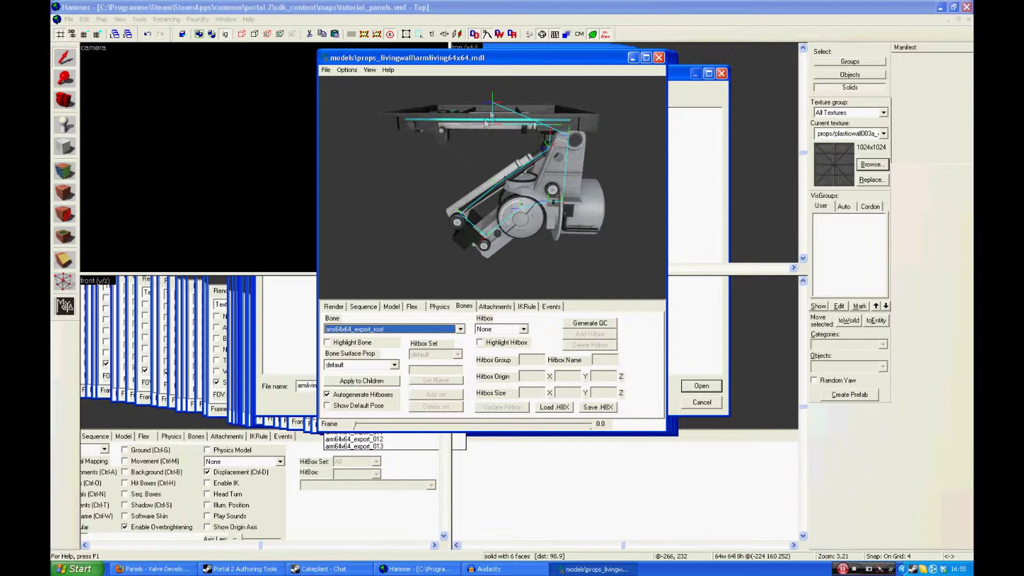
{"action": "left_click", "coordinate": [524, 329]}
{"action": "left_click", "coordinate": [499, 336]}
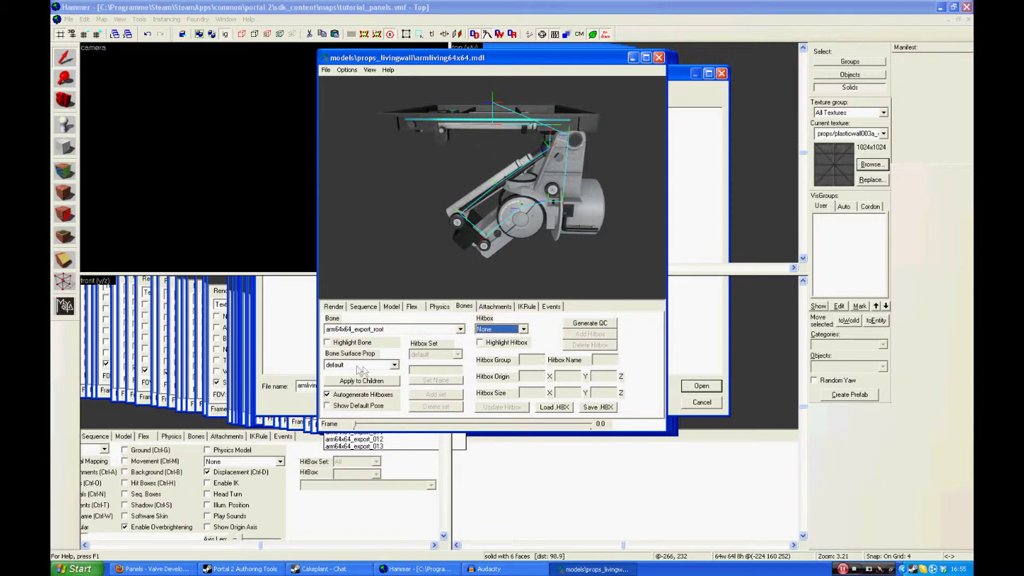
{"action": "left_click", "coordinate": [328, 342]}
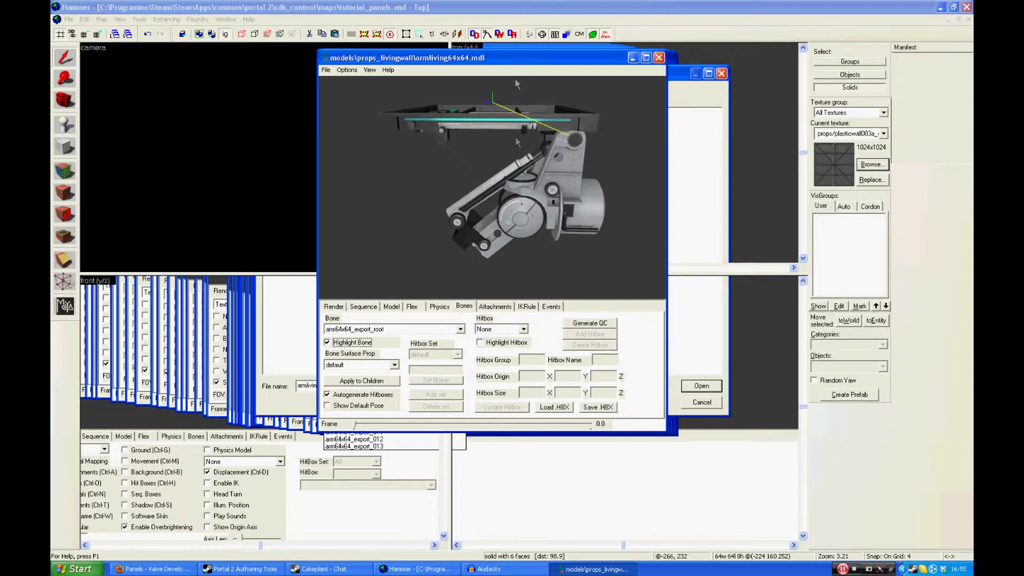
{"action": "left_click", "coordinate": [327, 343]}
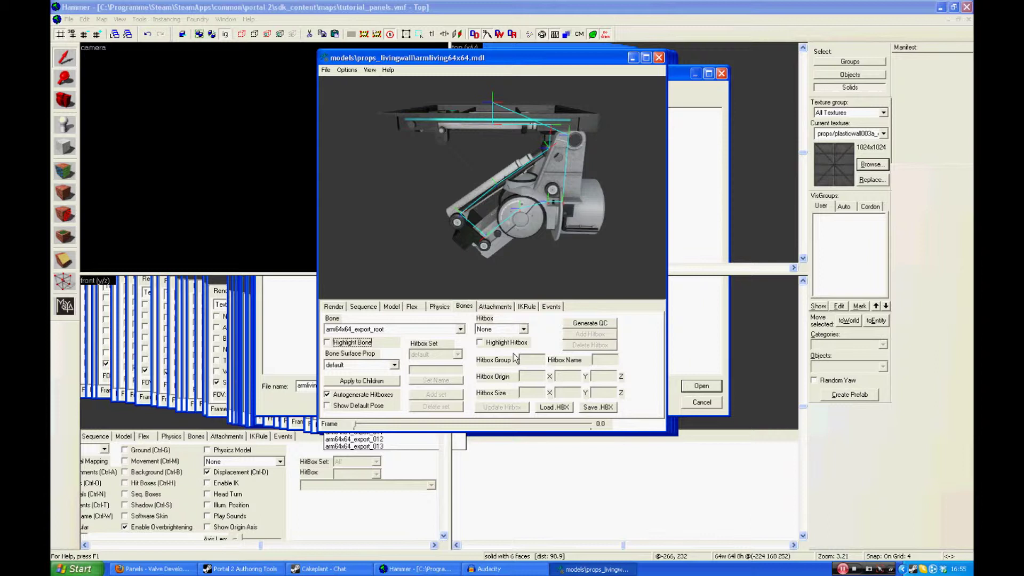
Look up the bone used by the panel_attach attachment and choose that bone, arm64x64_export_013, in the bone settings
{"action": "left_click", "coordinate": [495, 306]}
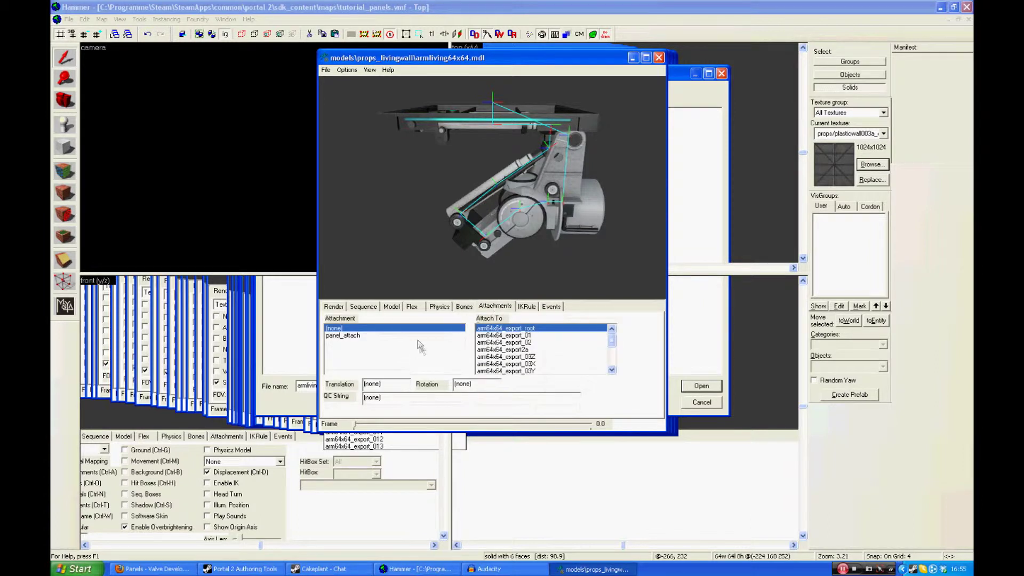
{"action": "left_click", "coordinate": [396, 336]}
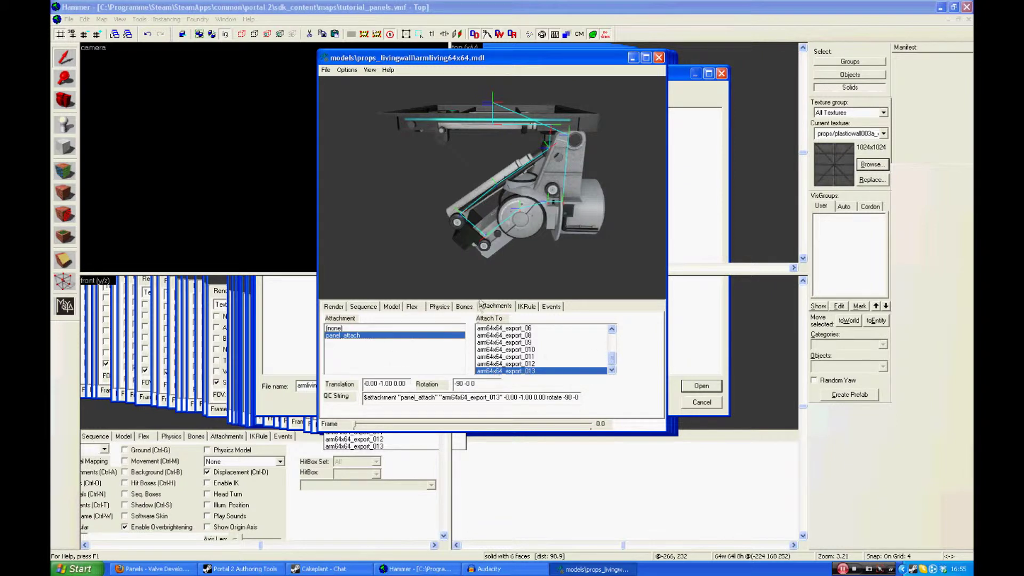
{"action": "left_click", "coordinate": [464, 306]}
{"action": "left_click", "coordinate": [459, 329]}
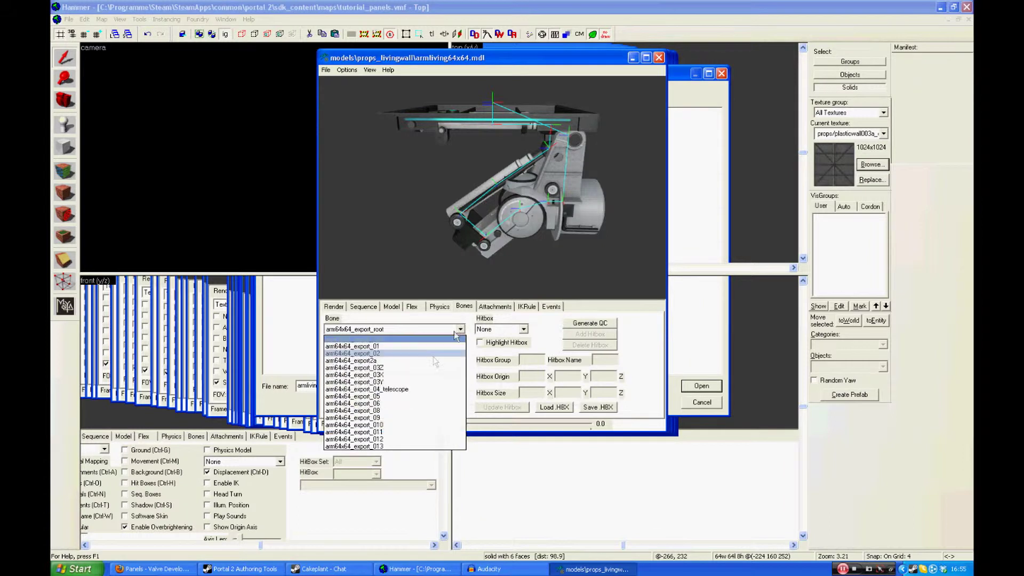
{"action": "left_click", "coordinate": [394, 439]}
{"action": "scroll", "coordinate": [460, 331], "scroll_direction": "down", "scroll_amount": 1}
Choose hitbox 12 and highlight both this hitbox and the selected bone on the arm model
{"action": "left_click", "coordinate": [524, 330]}
{"action": "left_click", "coordinate": [513, 340]}
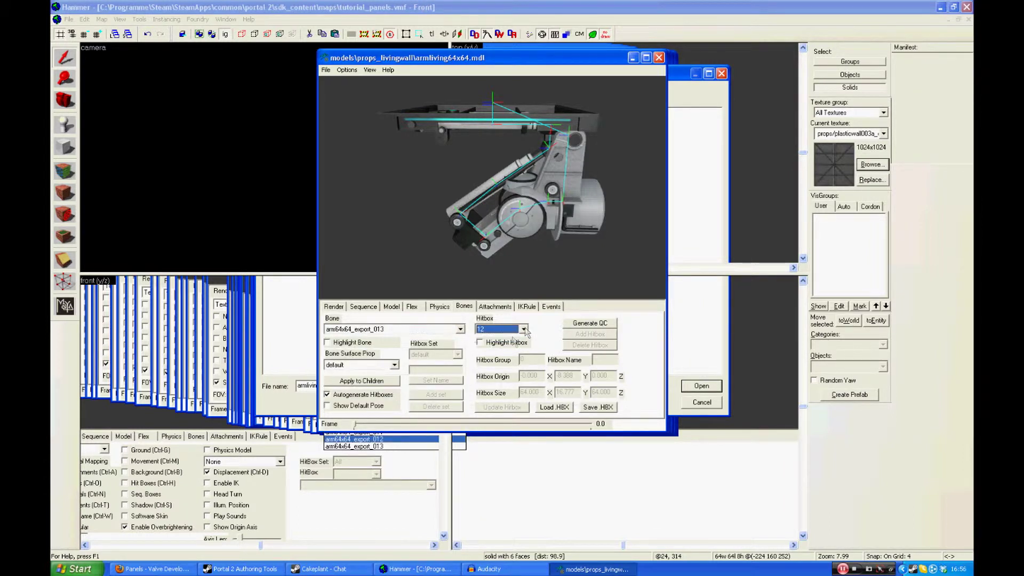
{"action": "left_click", "coordinate": [489, 343]}
{"action": "left_click_drag", "start_coordinate": [520, 159], "coordinate": [597, 141]}
{"action": "left_click_drag", "start_coordinate": [487, 132], "coordinate": [472, 208]}
{"action": "left_click", "coordinate": [328, 342]}
{"action": "left_click_drag", "start_coordinate": [437, 230], "coordinate": [484, 169]}
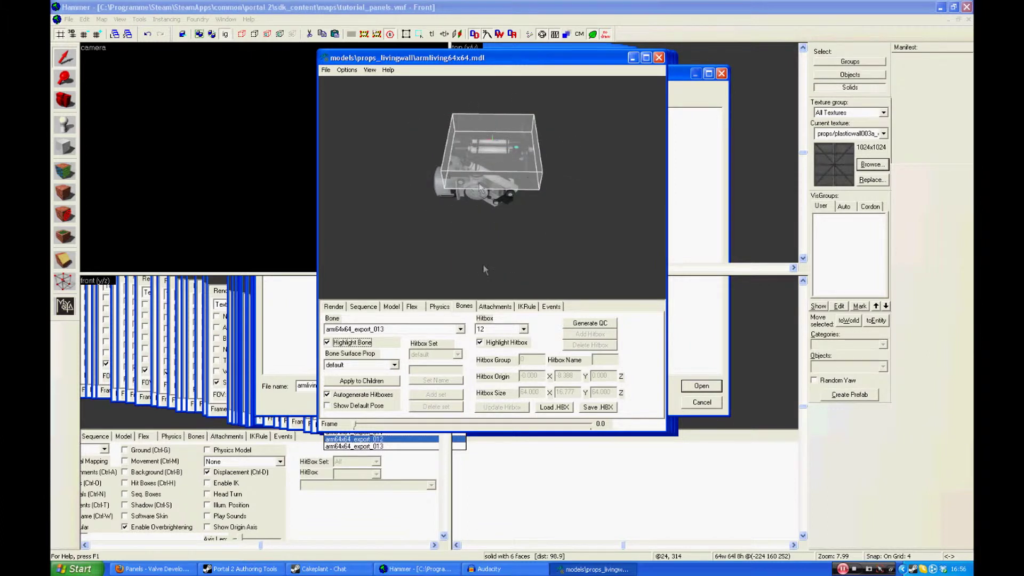
Show the panel_attach details once more, close Model Viewer and switch back to the tutorial_panels map in Hammer
{"action": "left_click", "coordinate": [490, 306]}
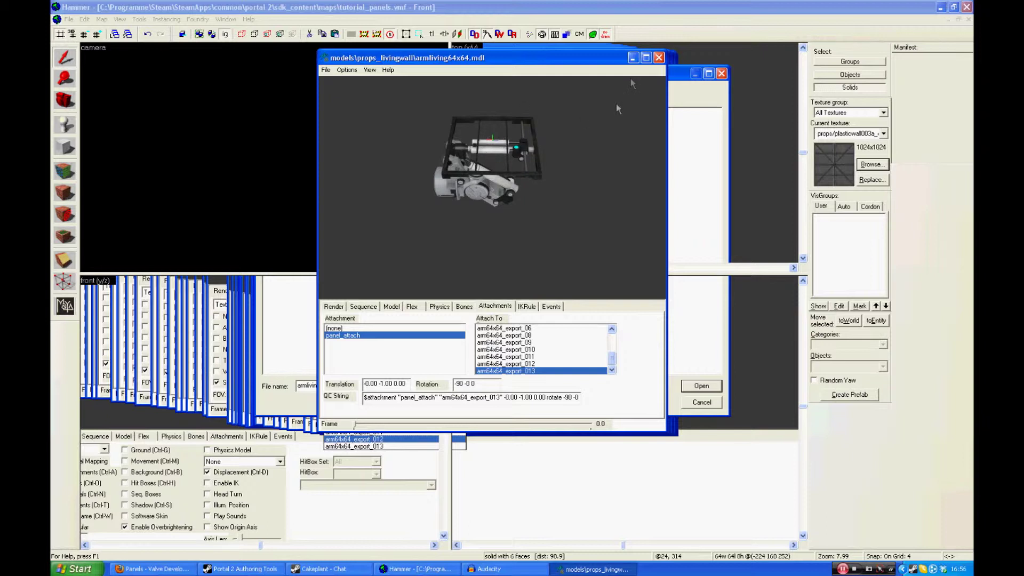
{"action": "left_click", "coordinate": [659, 58]}
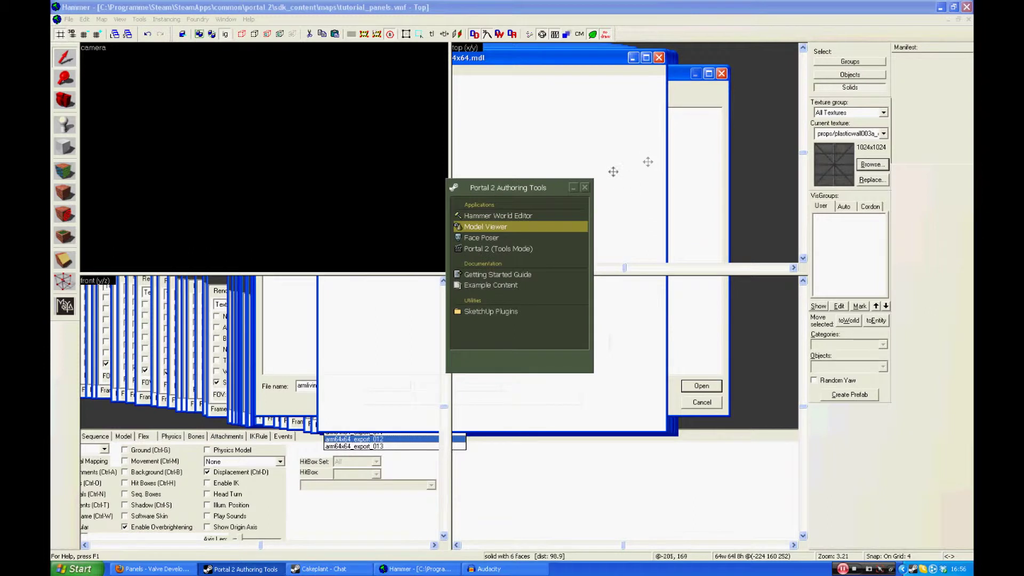
{"action": "left_click", "coordinate": [643, 12]}
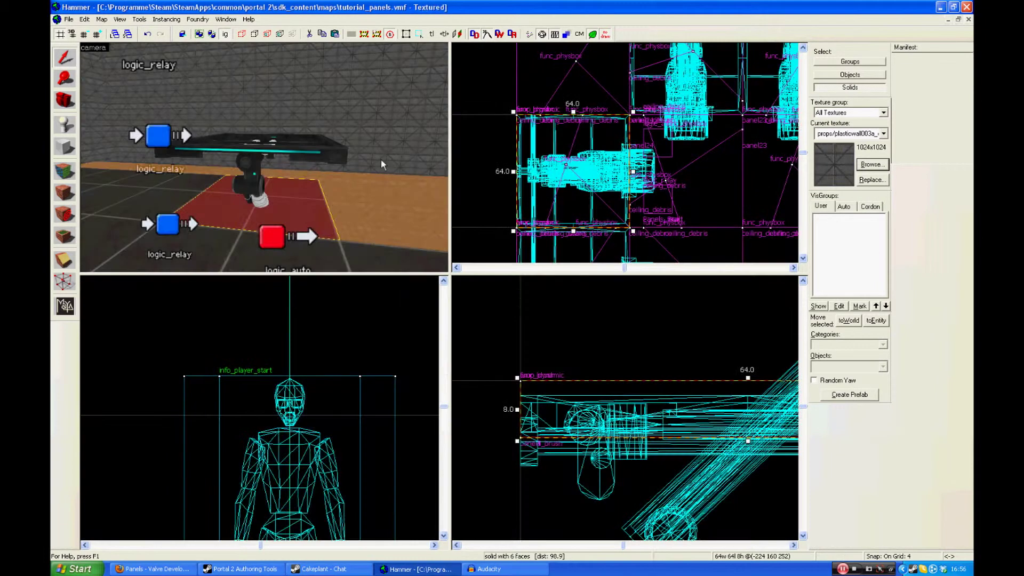
Select the arm prop above the highlighted panel brush and open its object properties
{"action": "key", "text": "z"}
{"action": "key", "text": "s"}
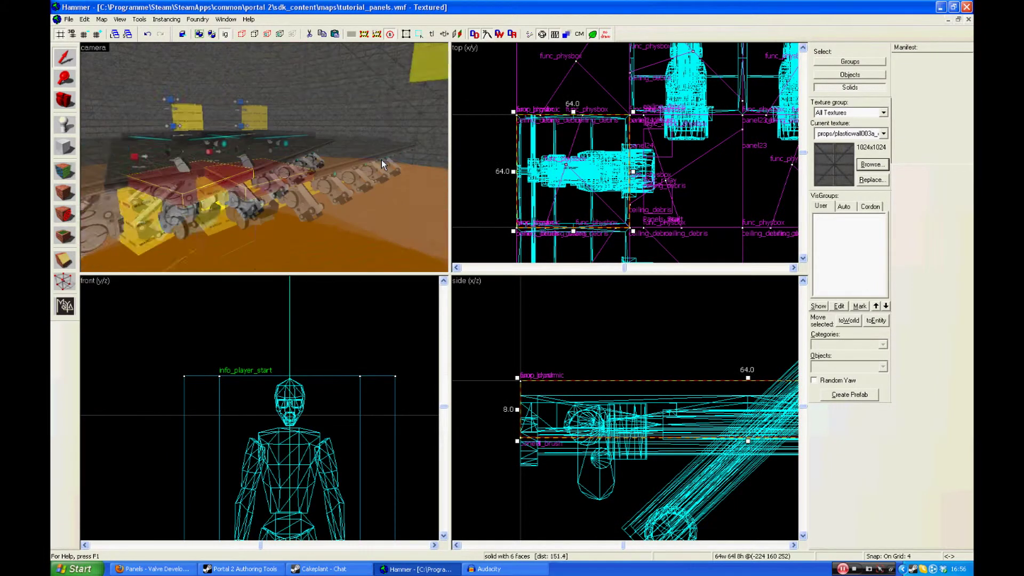
{"action": "key", "text": "w"}
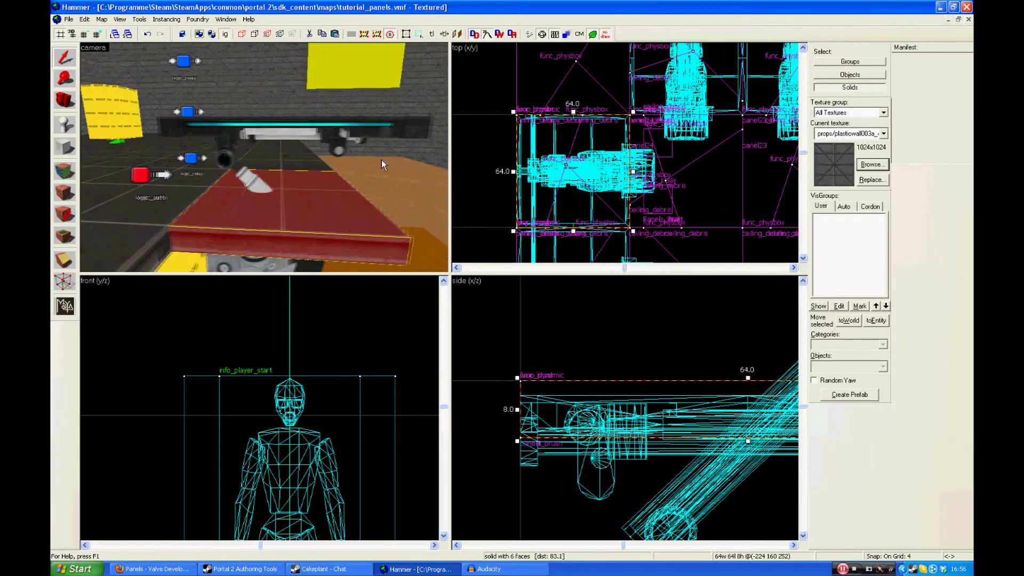
{"action": "key", "text": "z"}
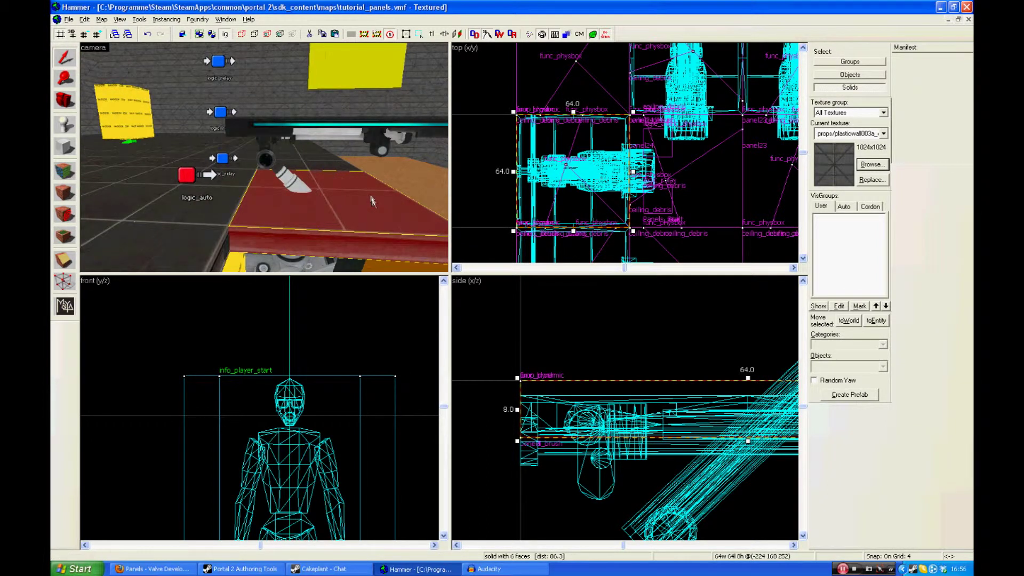
{"action": "left_click", "coordinate": [337, 134]}
{"action": "key", "text": "alt+Return"}
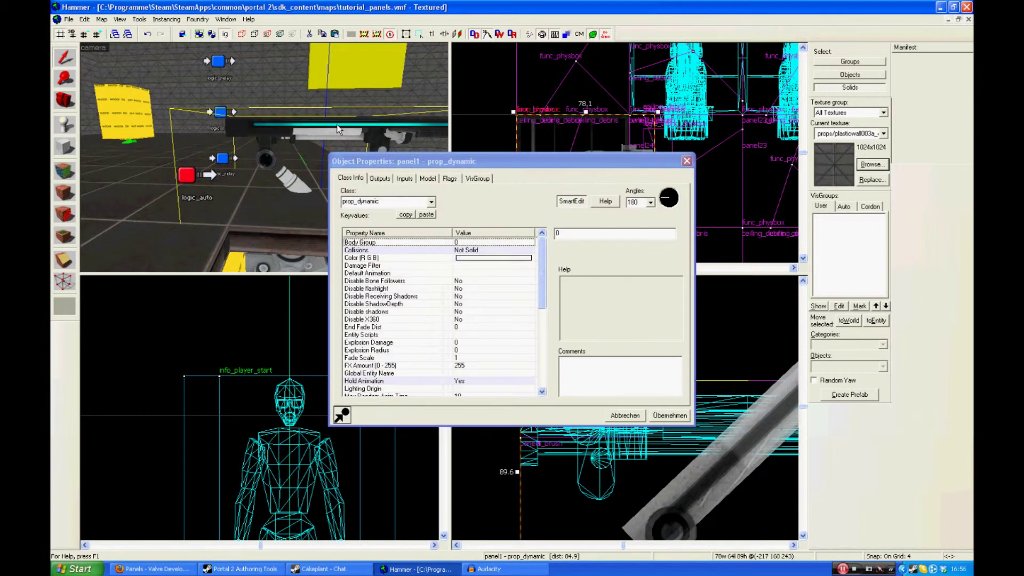
Review the arm prop's Name, World Model, Hold Animation and Collisions properties
{"action": "left_click_drag", "start_coordinate": [546, 332], "coordinate": [548, 372]}
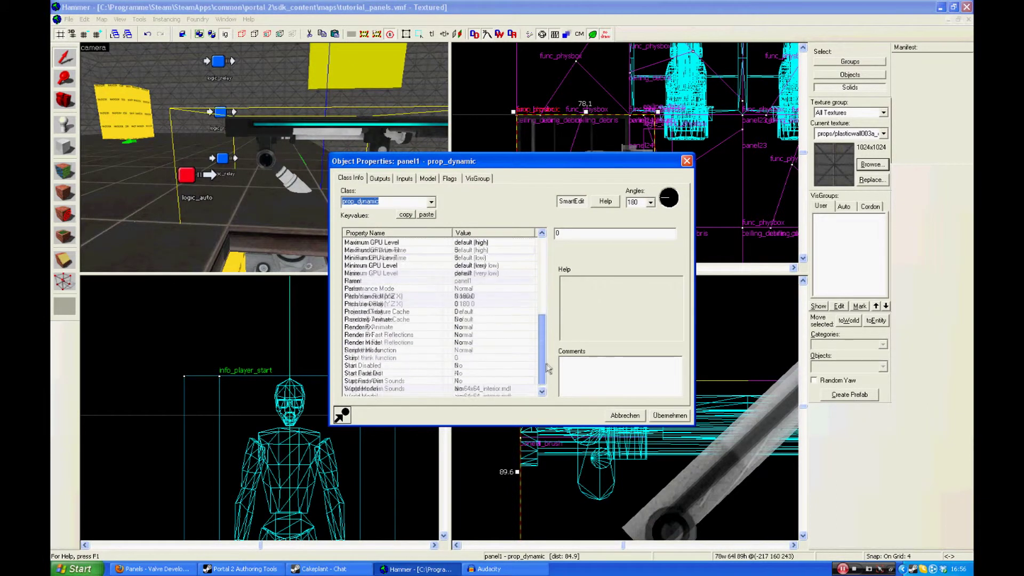
{"action": "left_click", "coordinate": [482, 273]}
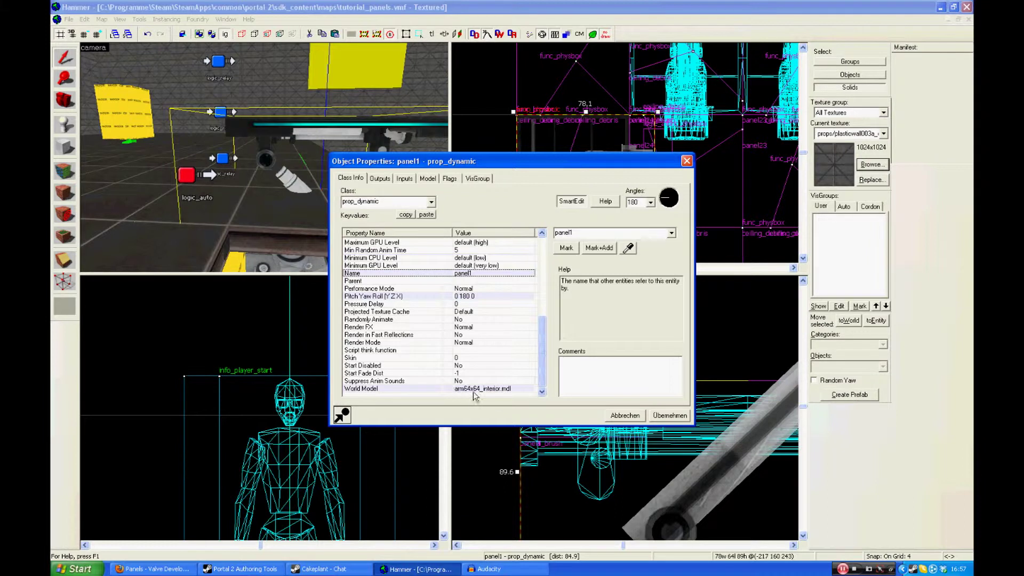
{"action": "left_click_drag", "start_coordinate": [541, 377], "coordinate": [539, 331]}
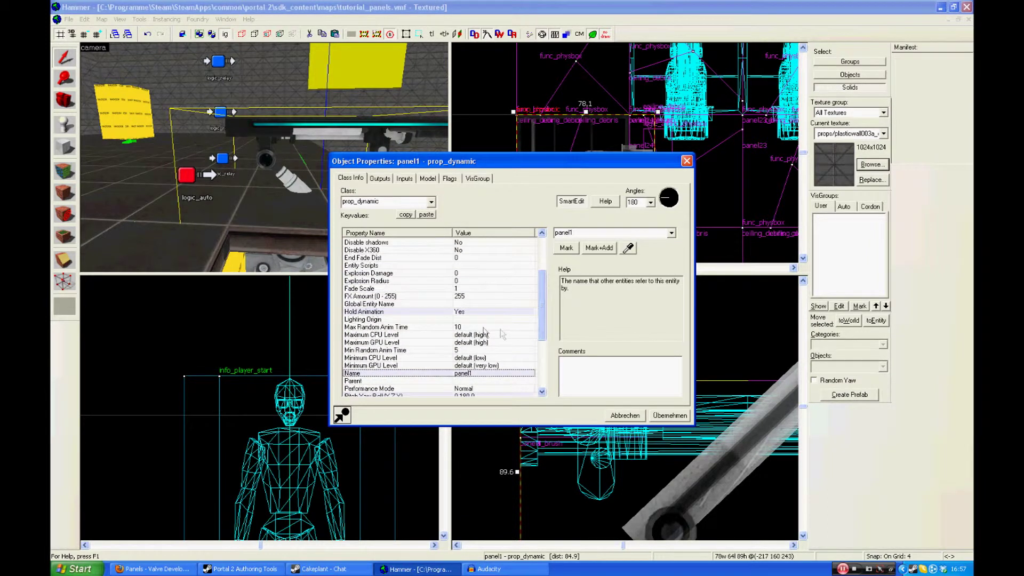
{"action": "left_click", "coordinate": [468, 313]}
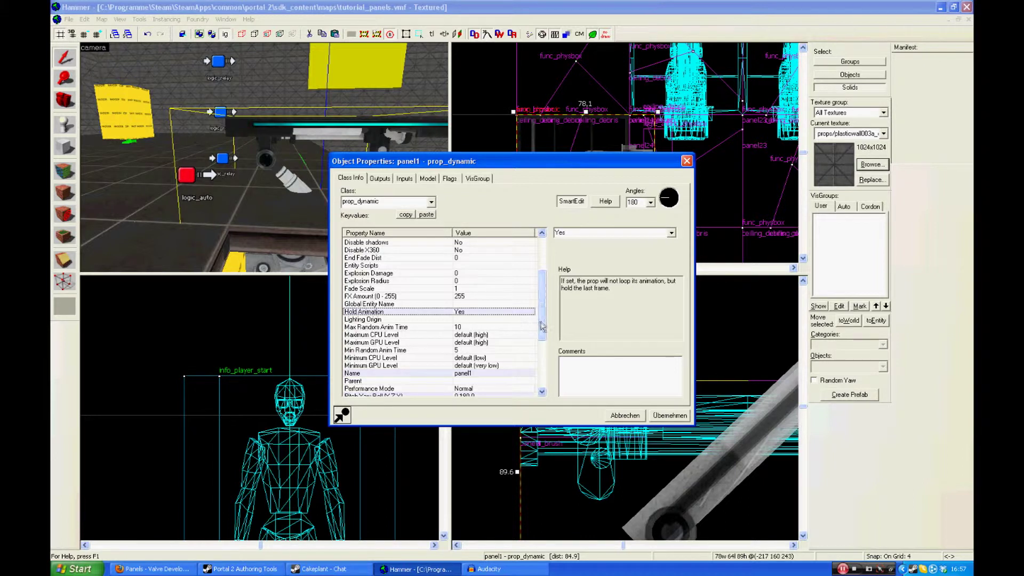
{"action": "left_click_drag", "start_coordinate": [544, 326], "coordinate": [535, 277]}
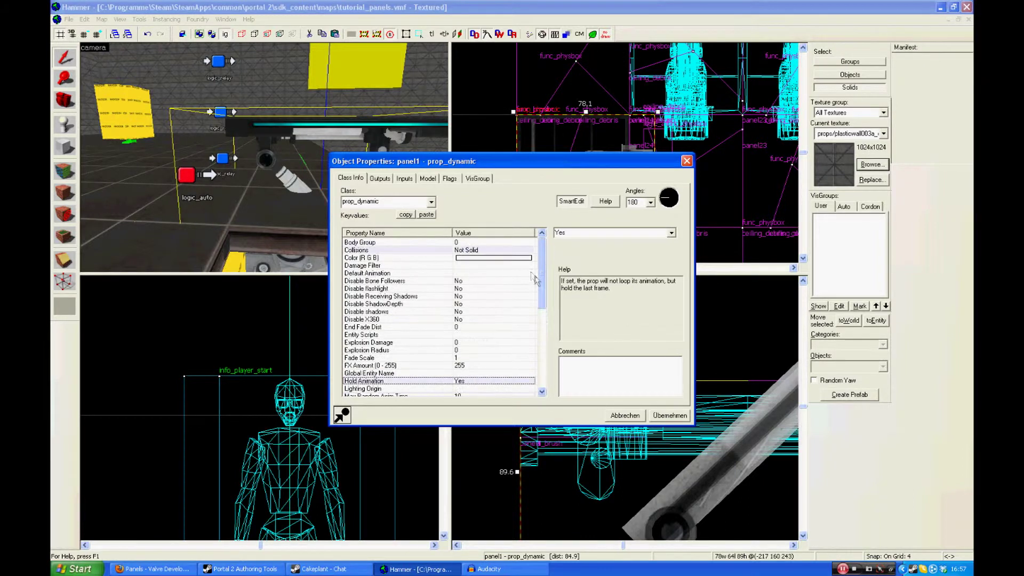
{"action": "left_click", "coordinate": [480, 249]}
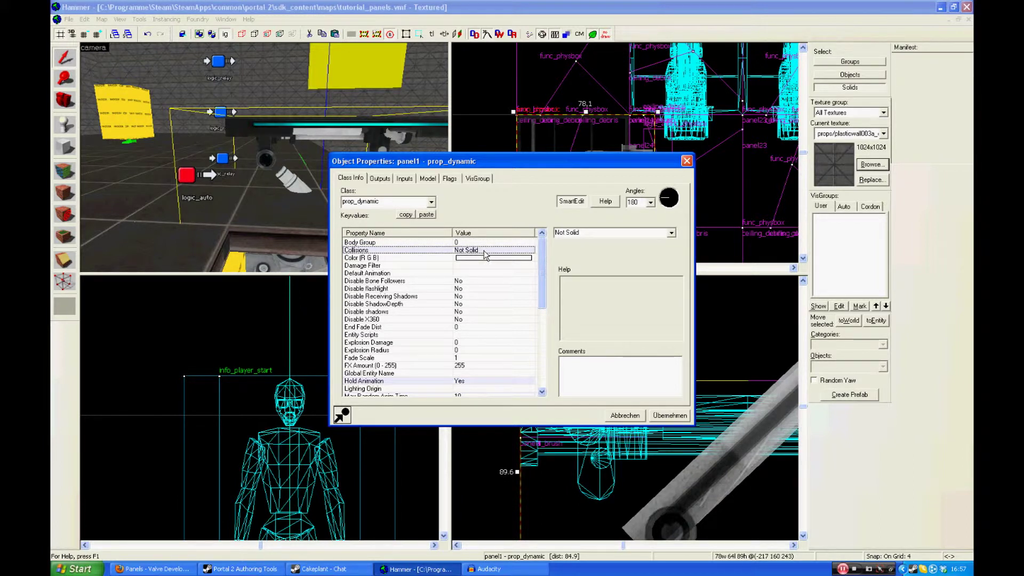
Set the selection mode to Objects, select the func_brush panel below the arm and review its properties
{"action": "left_click", "coordinate": [298, 223]}
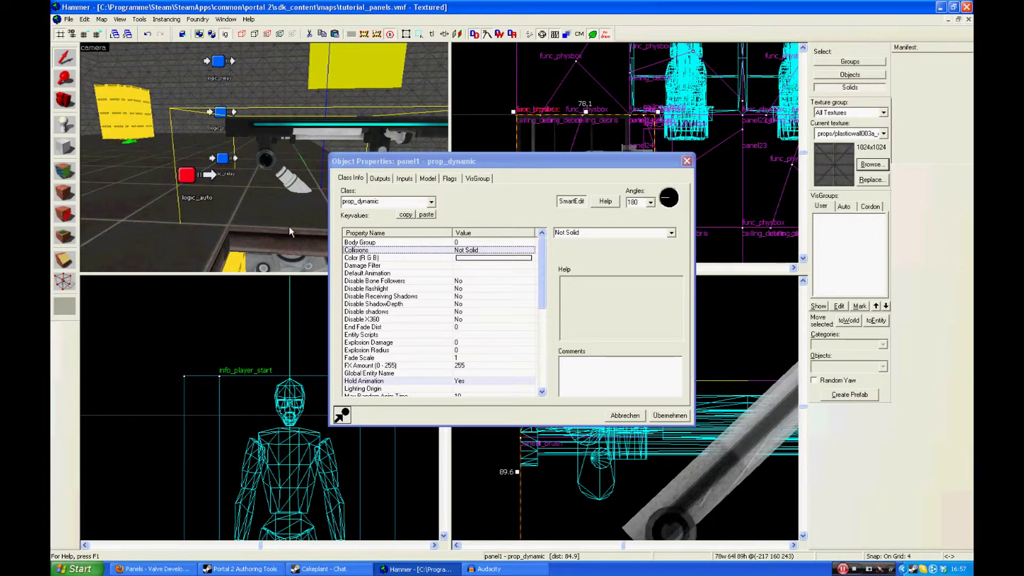
{"action": "left_click", "coordinate": [290, 228]}
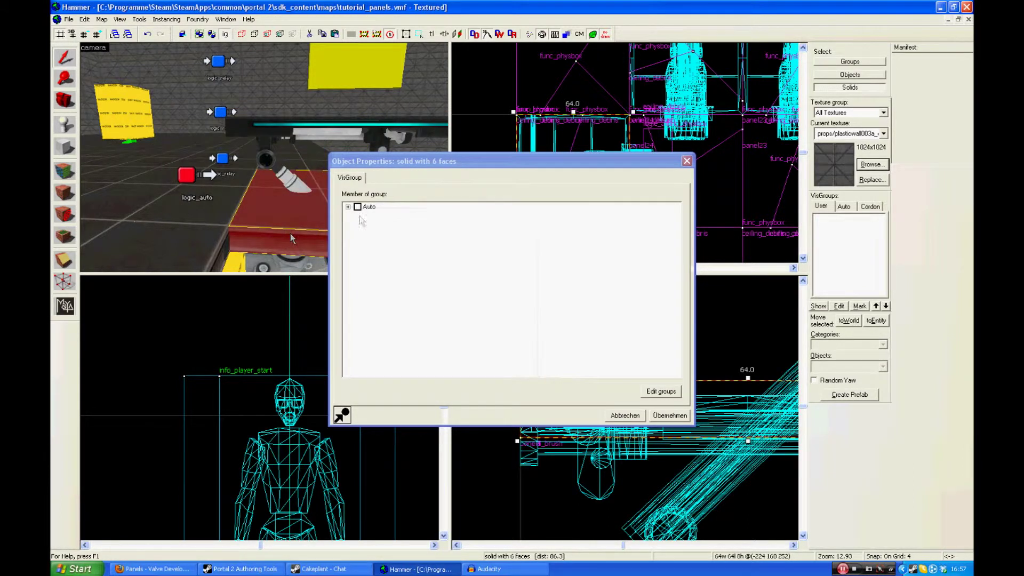
{"action": "left_click", "coordinate": [846, 77]}
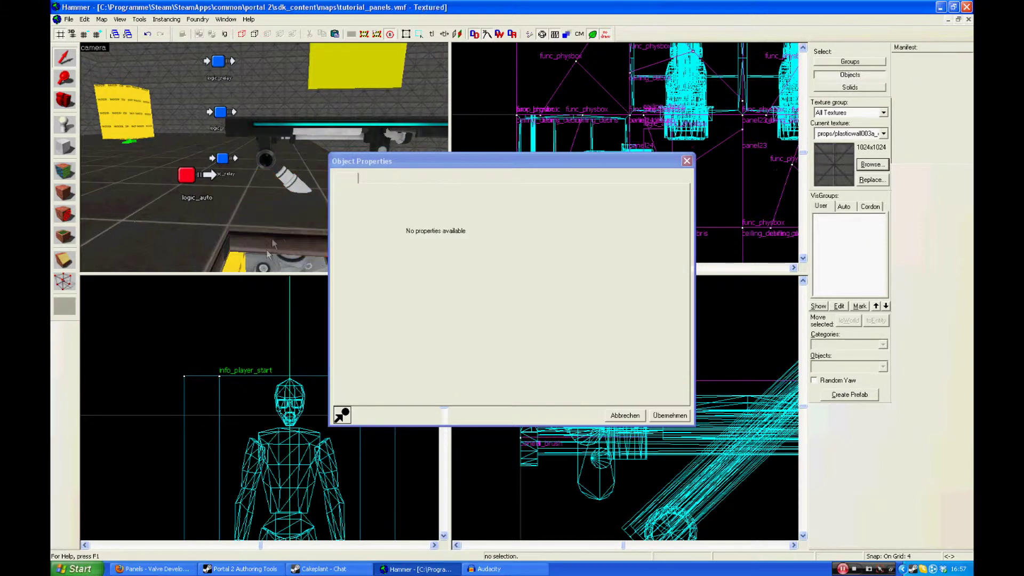
{"action": "left_click", "coordinate": [287, 221]}
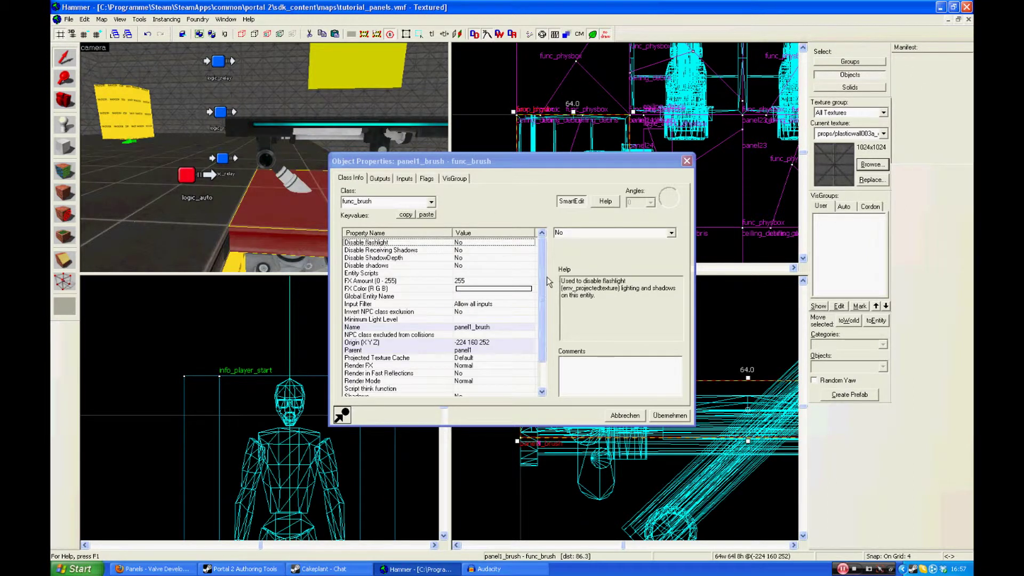
{"action": "scroll", "coordinate": [542, 314], "scroll_direction": "down", "scroll_amount": 2}
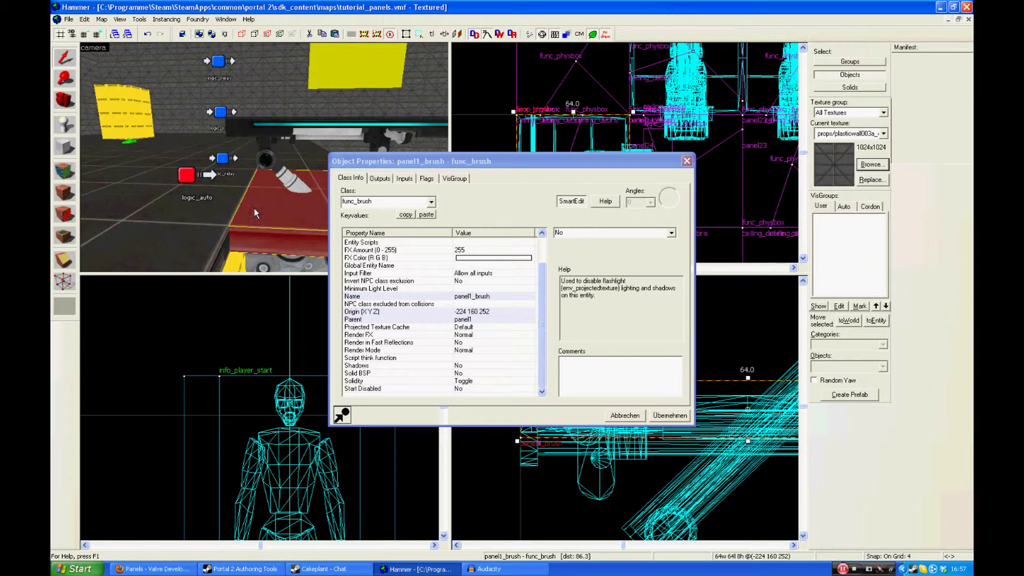
Examine the selected panel brush and the arms above and below it from several angles in the 3D view
{"action": "key", "text": "z"}
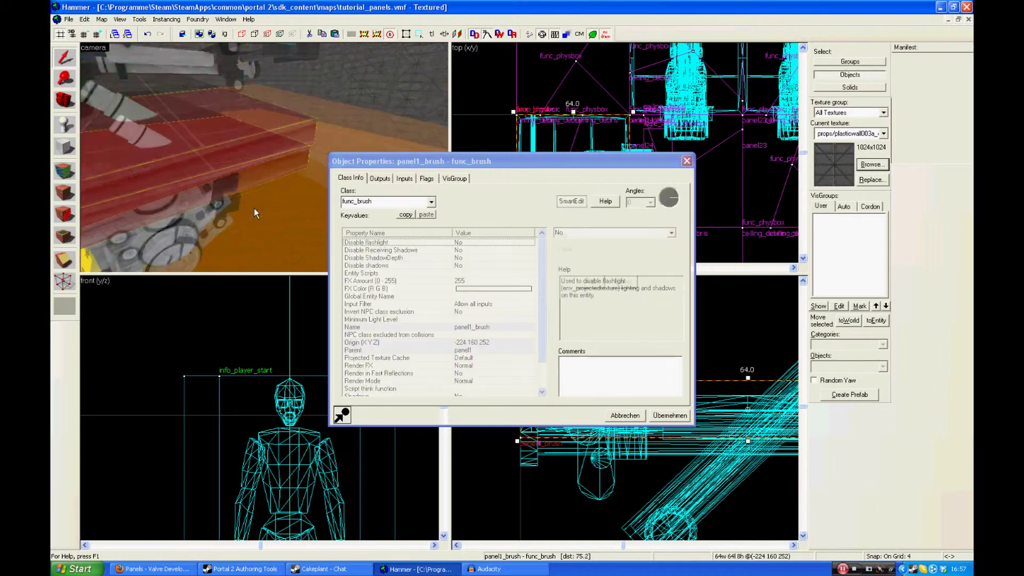
{"action": "key", "text": "a"}
{"action": "key", "text": "s"}
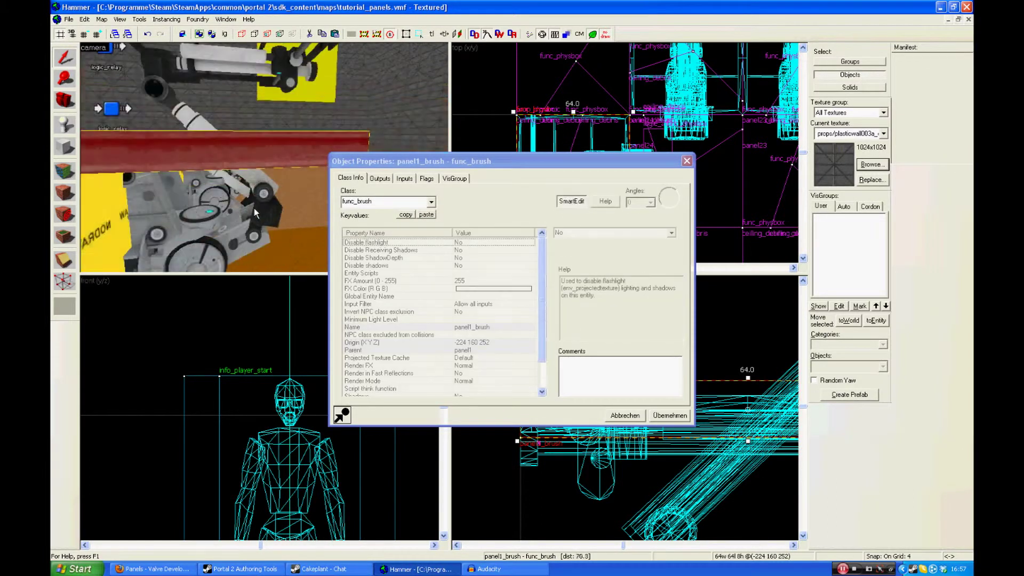
{"action": "key", "text": "Left"}
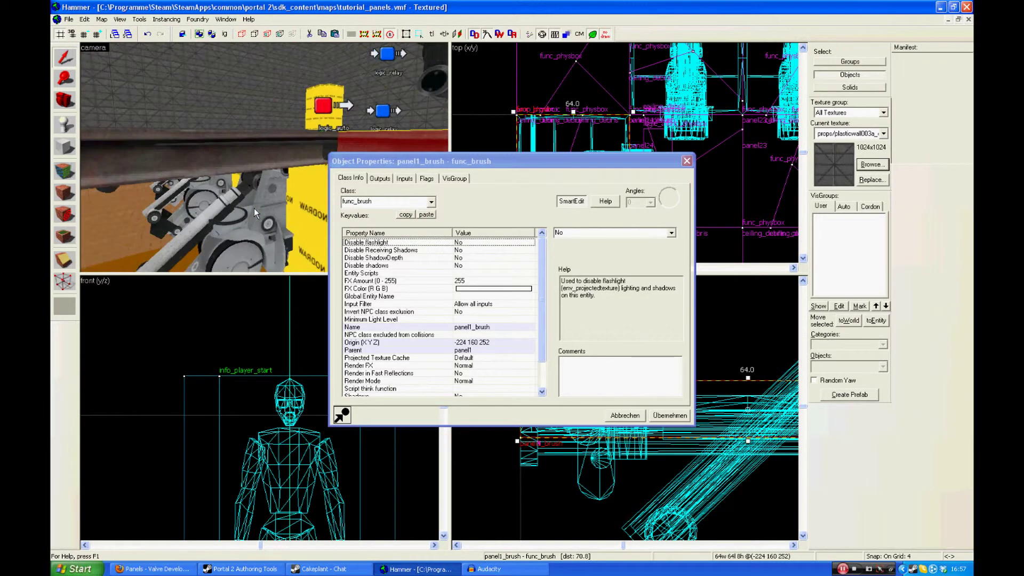
{"action": "key", "text": "w"}
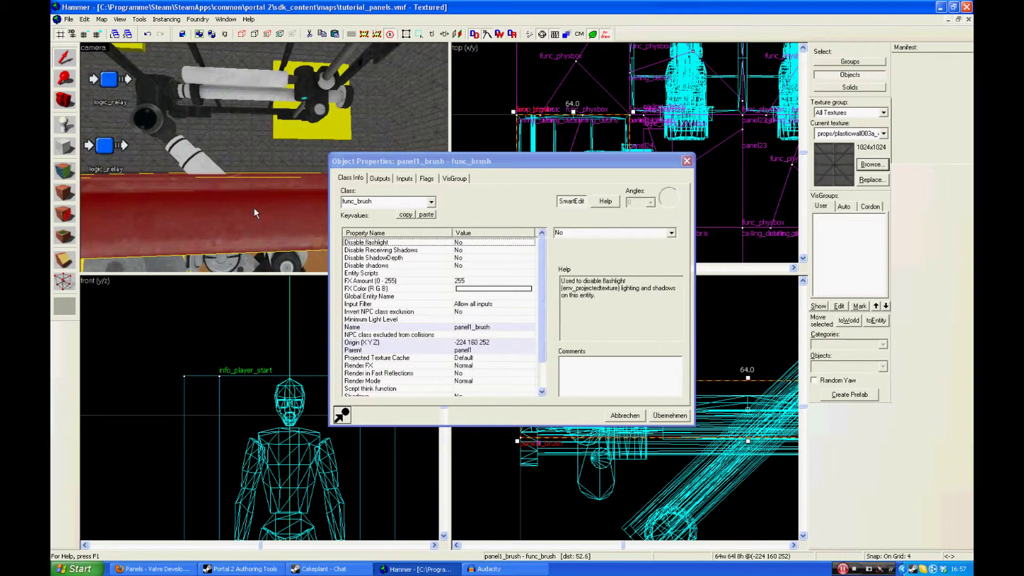
{"action": "key", "text": "s"}
{"action": "key", "text": "d"}
{"action": "key", "text": "s"}
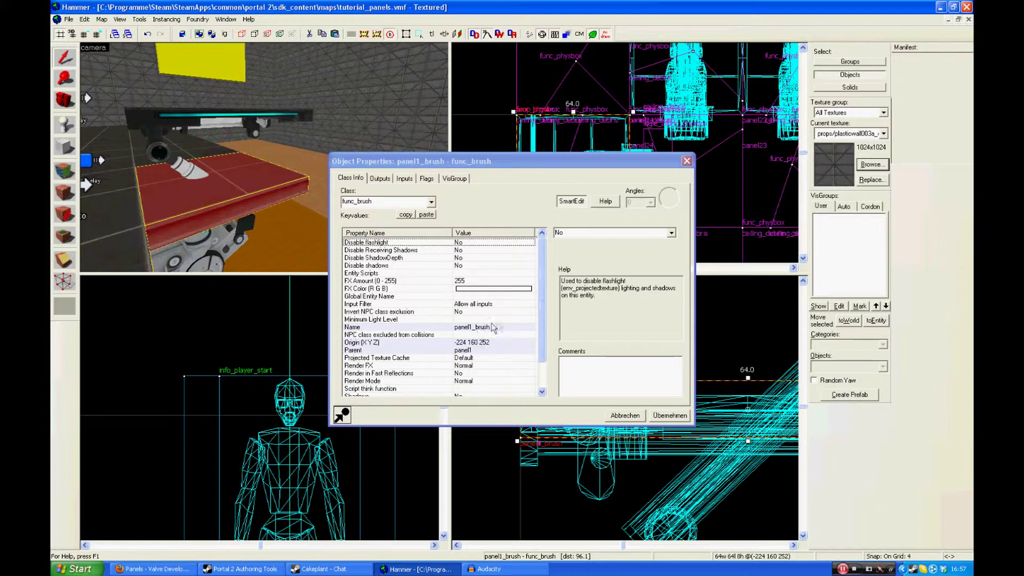
Compare the panel1_brush properties with the adjacent panel brush's, inspect its Parent property and close the object properties
{"action": "scroll", "coordinate": [535, 328], "scroll_direction": "down", "scroll_amount": 2}
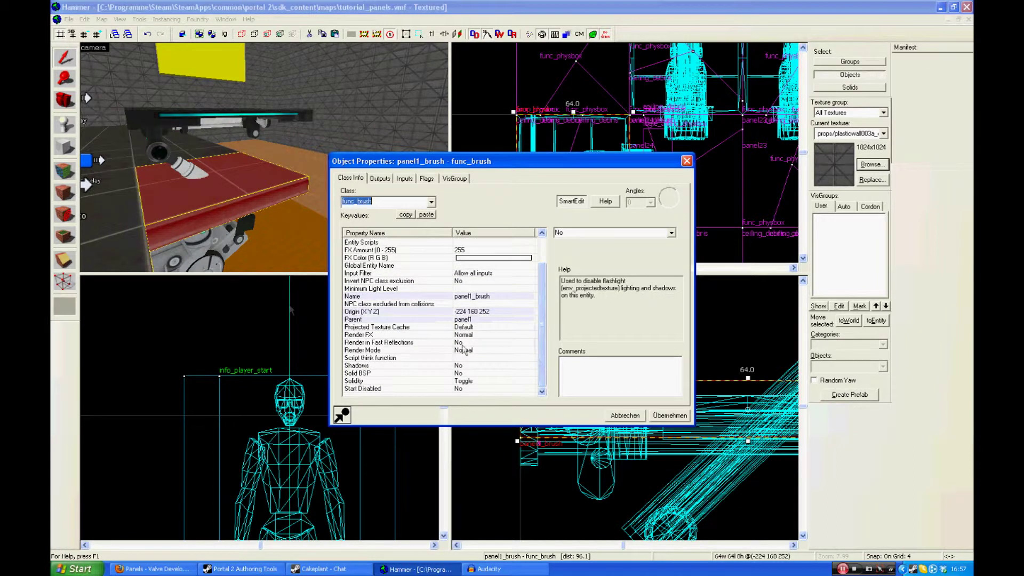
{"action": "left_click", "coordinate": [130, 251]}
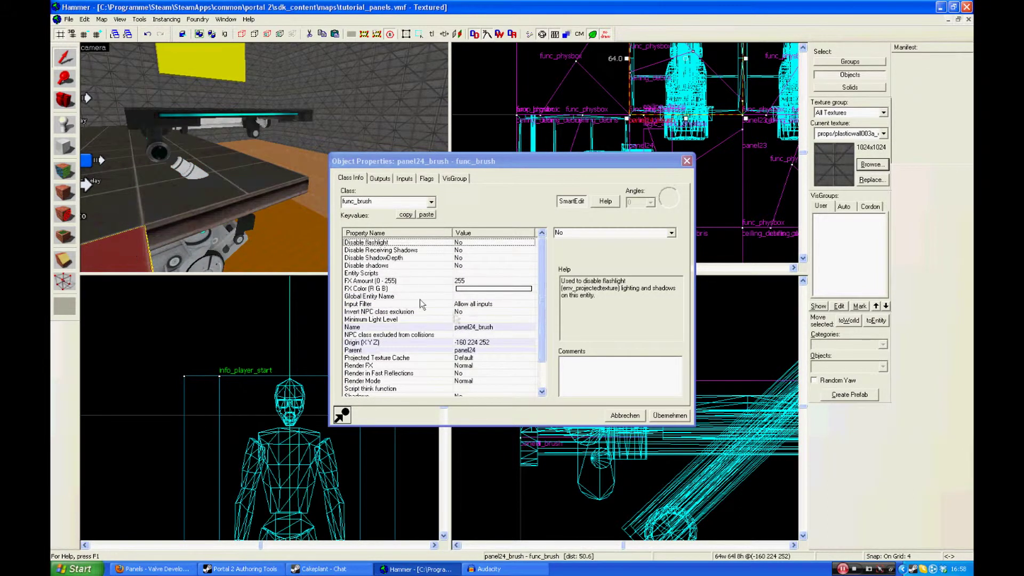
{"action": "left_click", "coordinate": [225, 212]}
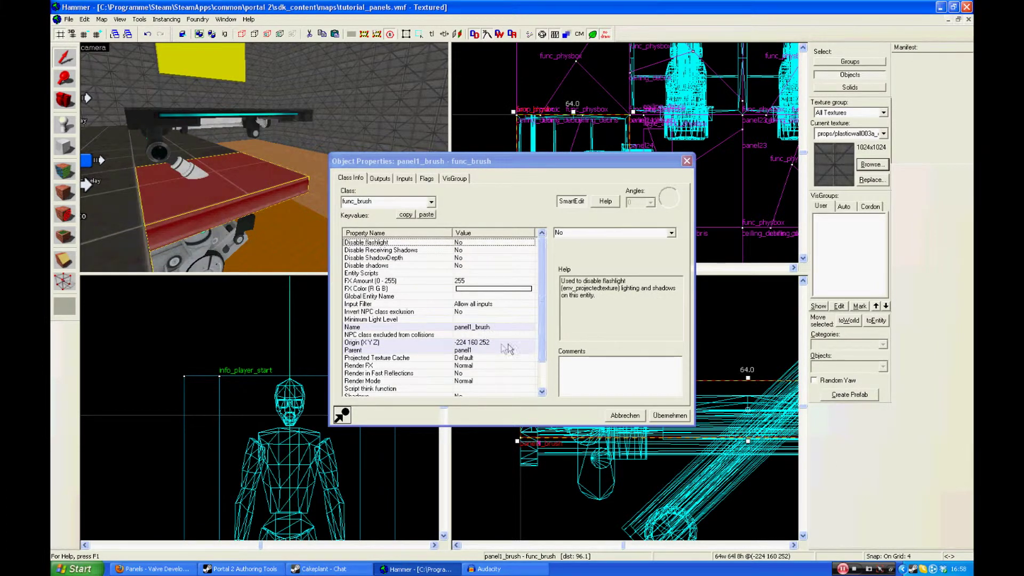
{"action": "left_click", "coordinate": [480, 351]}
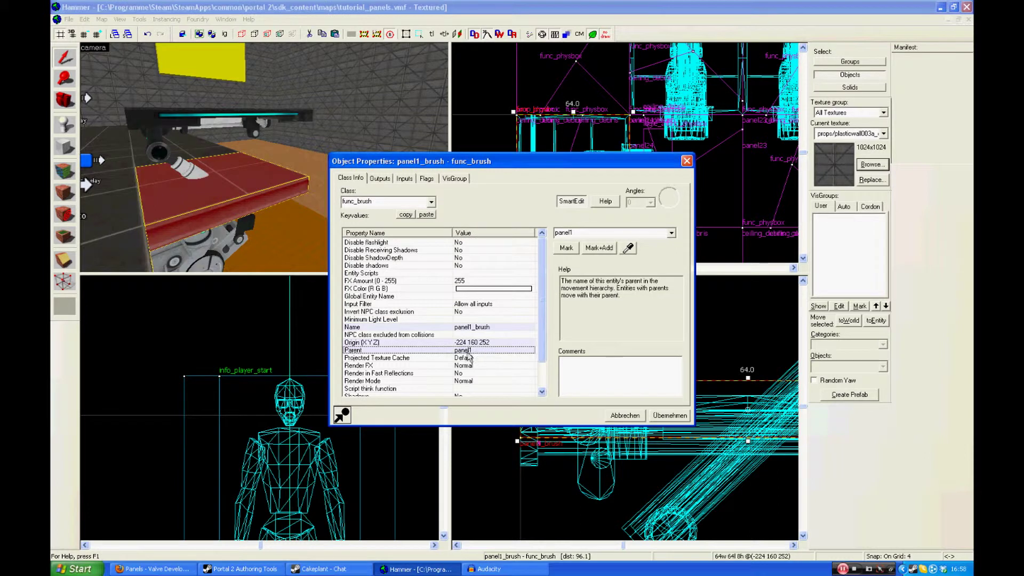
{"action": "left_click", "coordinate": [248, 155]}
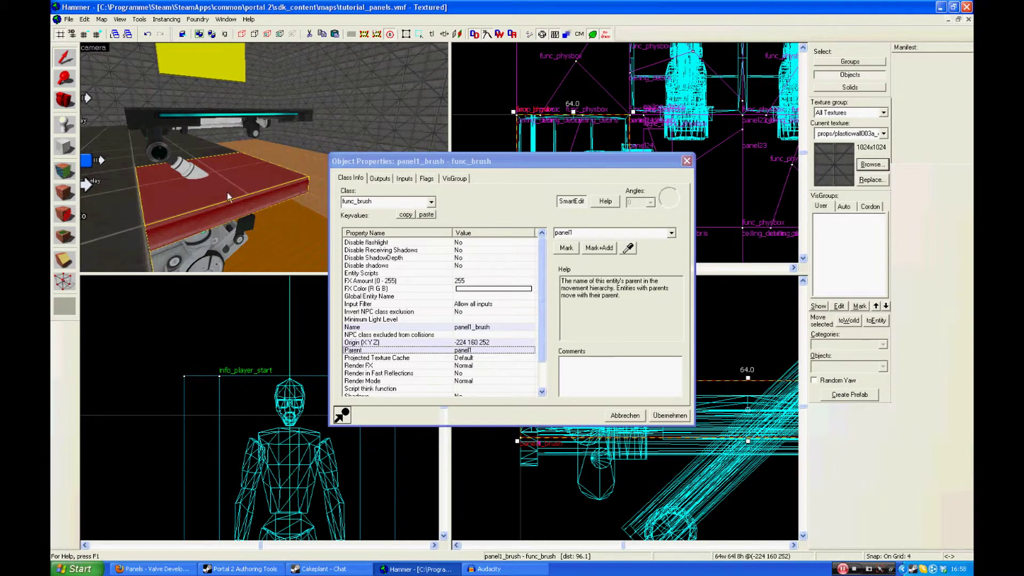
{"action": "left_click", "coordinate": [543, 336]}
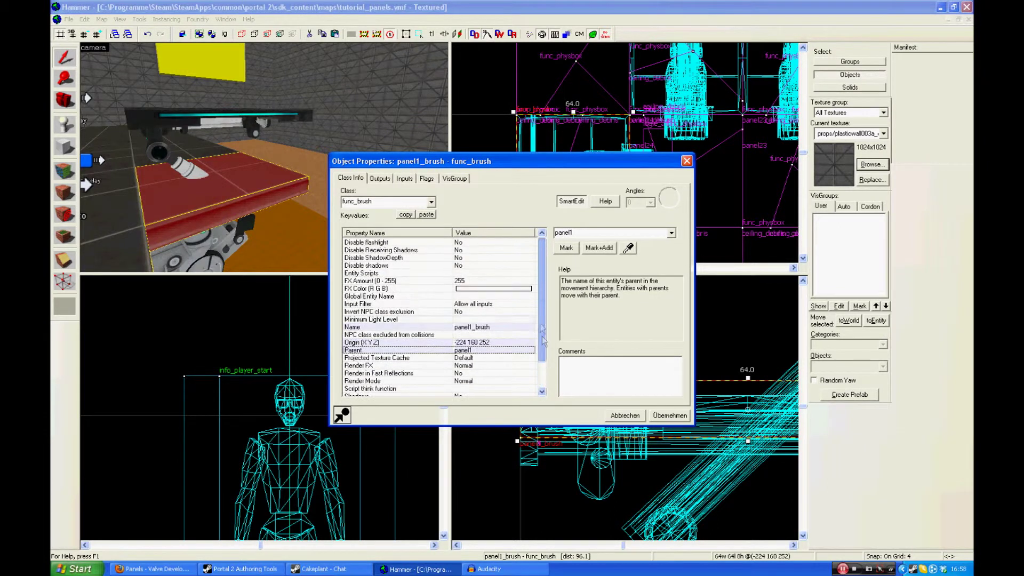
{"action": "left_click", "coordinate": [687, 161]}
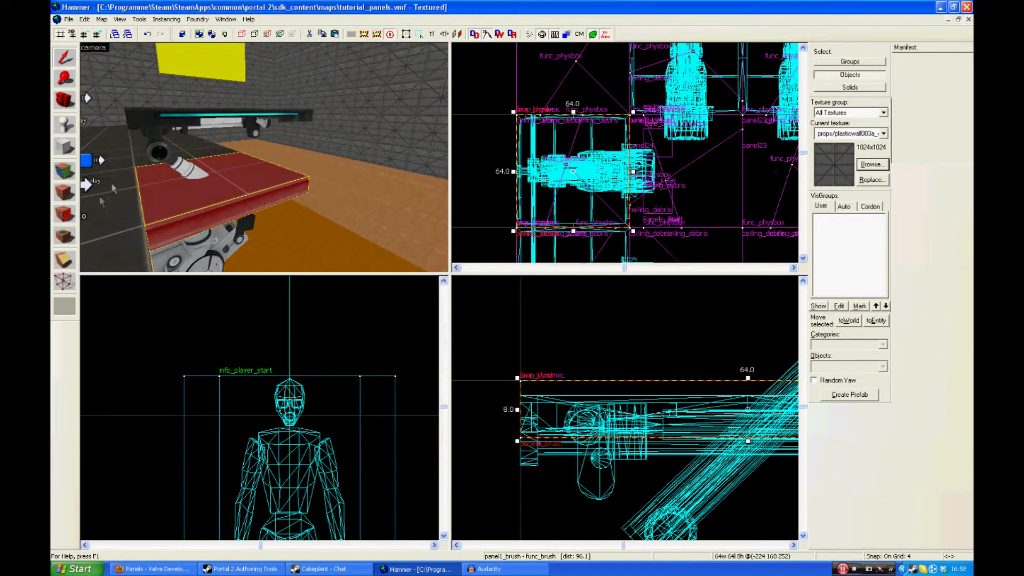
Open the logic_auto entity near the arm, review its OnMapSpawn output to panel1_brush and close the properties
{"action": "key", "text": "a"}
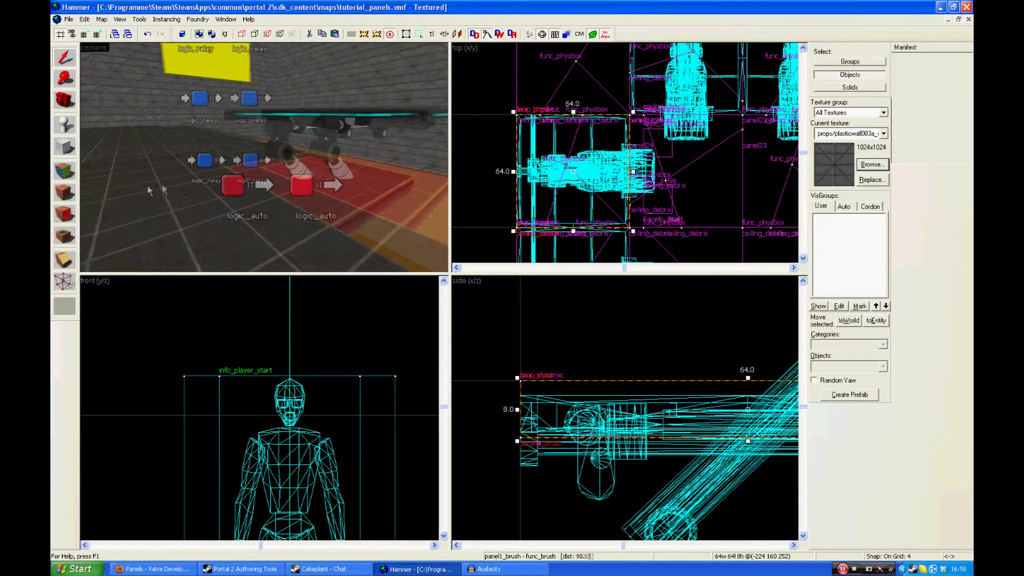
{"action": "key", "text": "Up"}
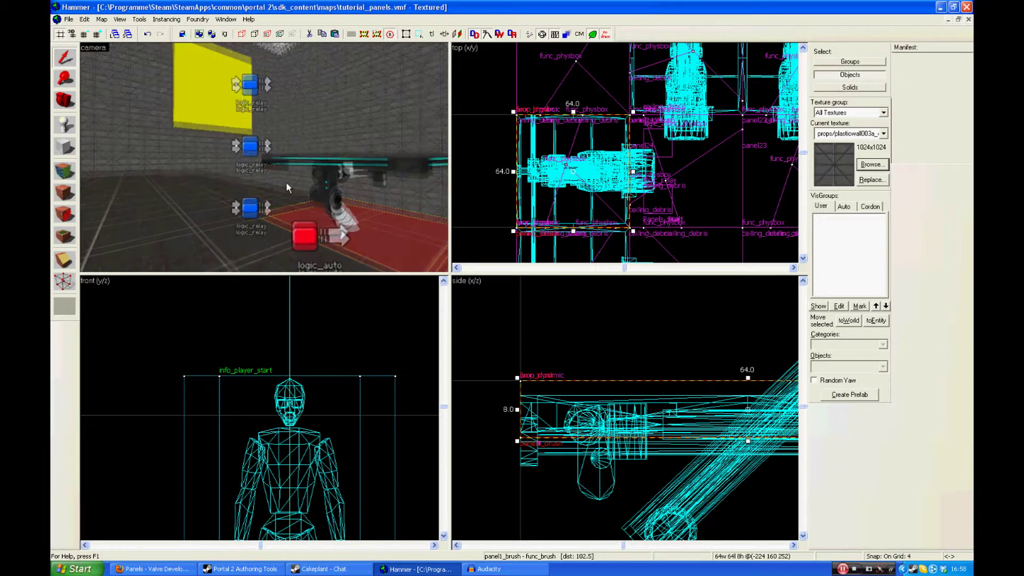
{"action": "left_click", "coordinate": [307, 246]}
{"action": "double_click", "coordinate": [306, 245]}
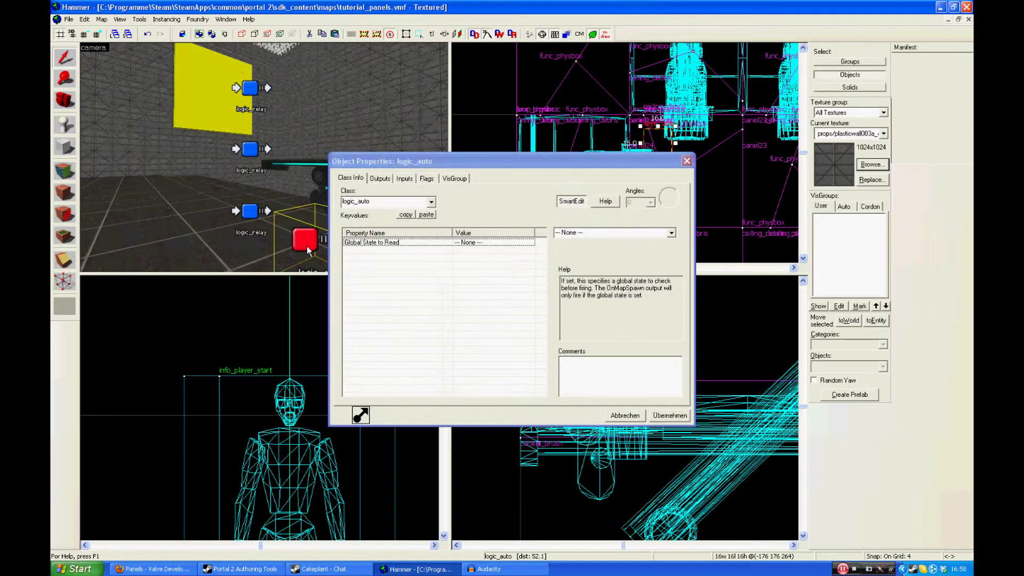
{"action": "left_click", "coordinate": [384, 181]}
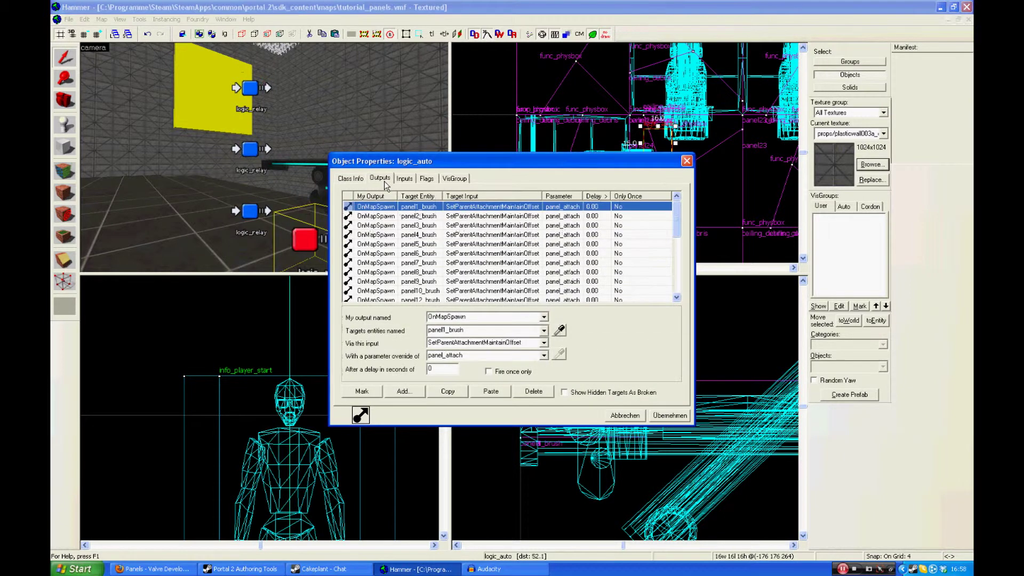
{"action": "left_click", "coordinate": [396, 210]}
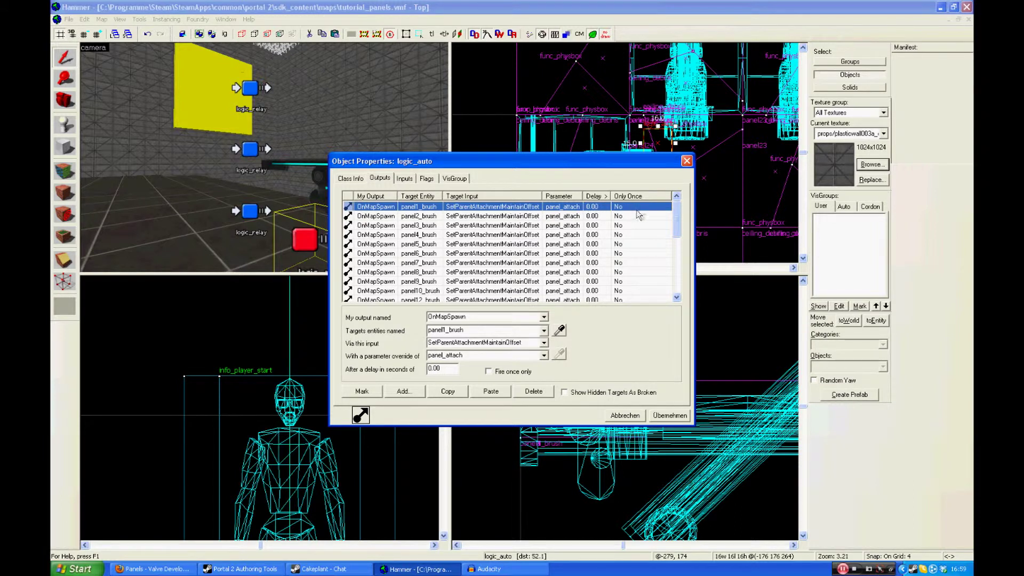
{"action": "left_click", "coordinate": [687, 161]}
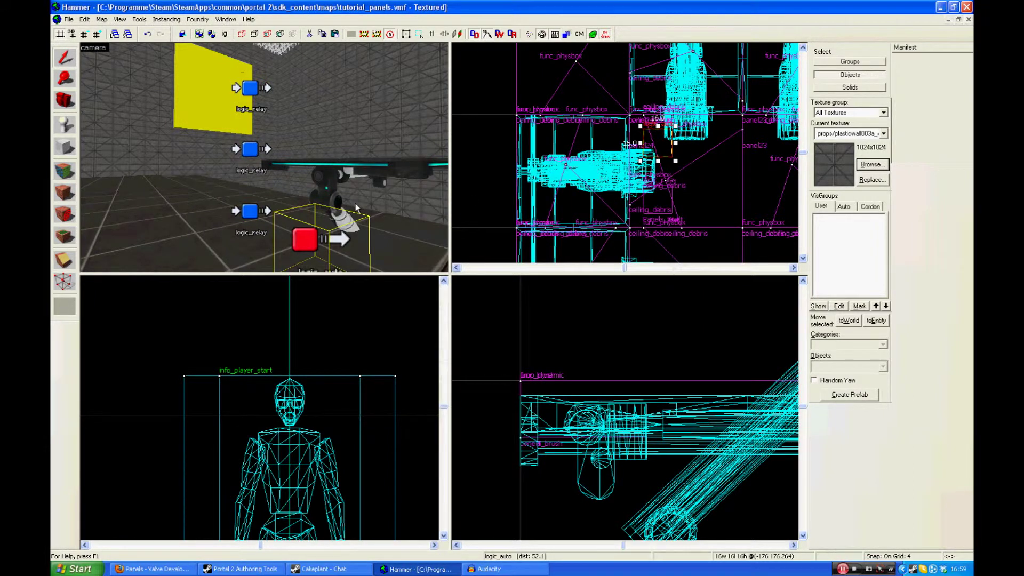
Open the lowest logic_relay, Panels_Start, and review its outputs for panel1, panel2 and the Panels_in trigger
{"action": "key", "text": "z"}
{"action": "key", "text": "s"}
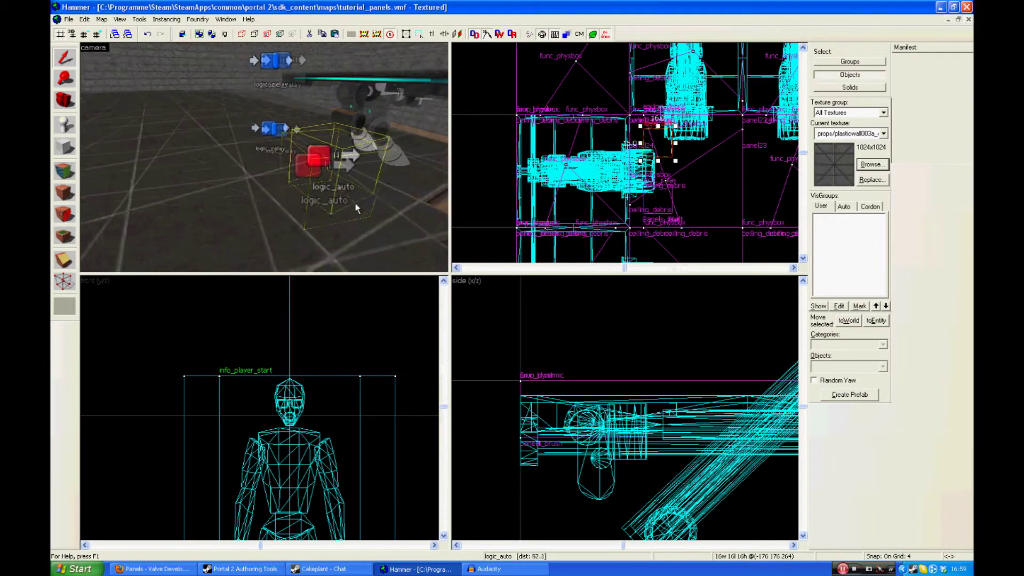
{"action": "key", "text": "w"}
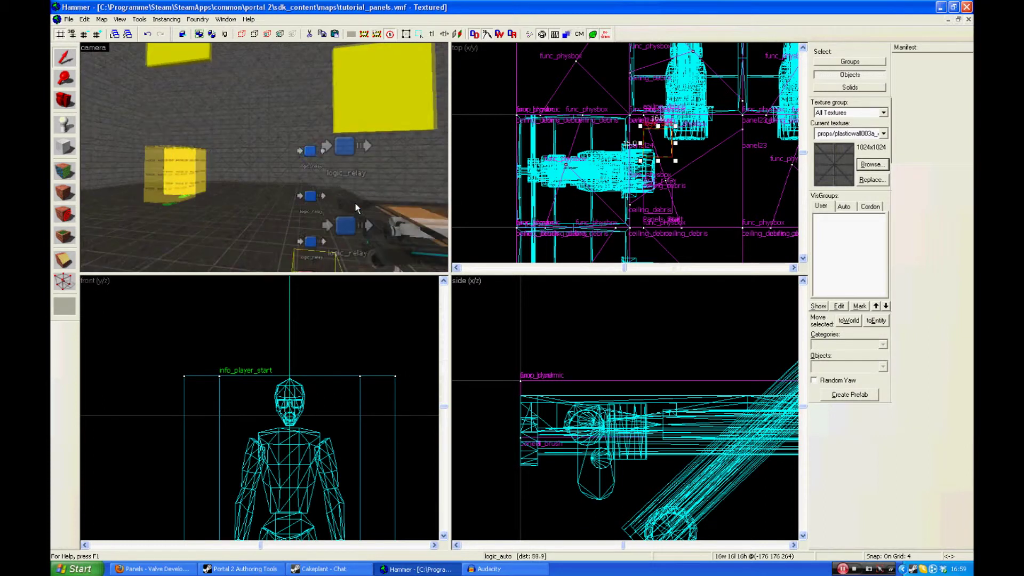
{"action": "double_click", "coordinate": [279, 146]}
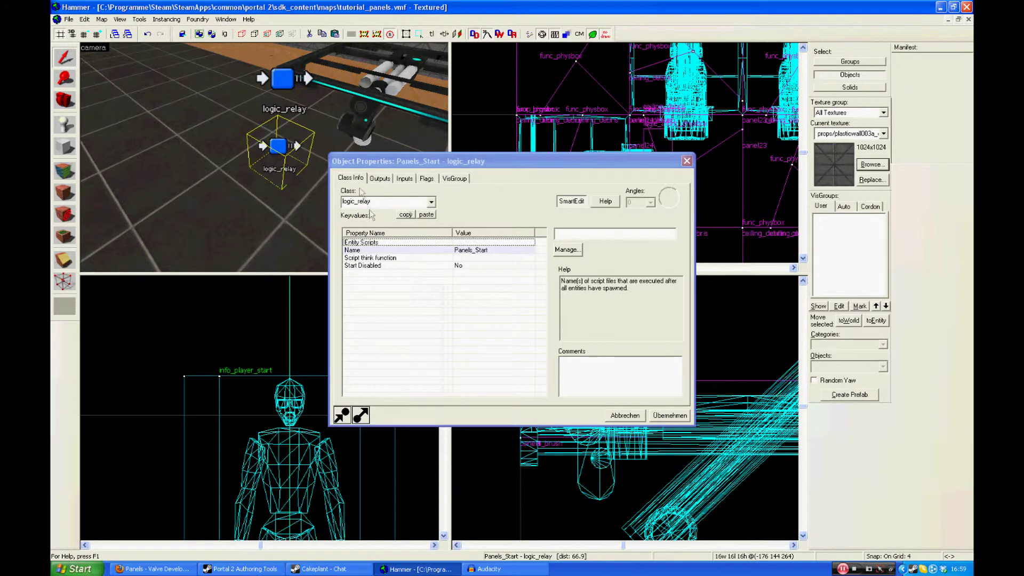
{"action": "left_click", "coordinate": [387, 181]}
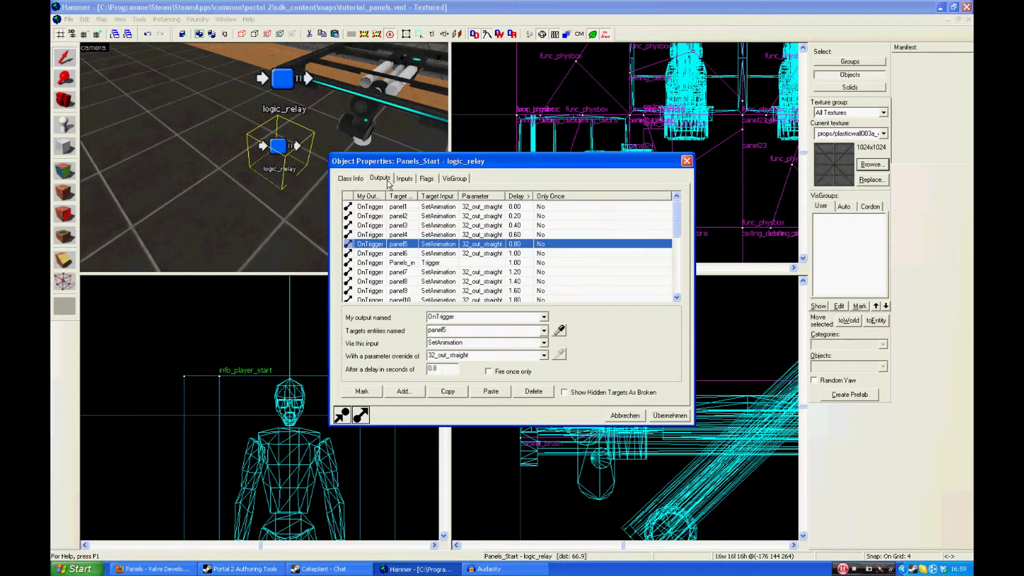
{"action": "mouse_move", "coordinate": [675, 220]}
{"action": "left_mouse_down"}
{"action": "mouse_move", "coordinate": [679, 272]}
{"action": "mouse_move", "coordinate": [677, 224]}
{"action": "left_mouse_up"}
{"action": "left_click", "coordinate": [473, 216]}
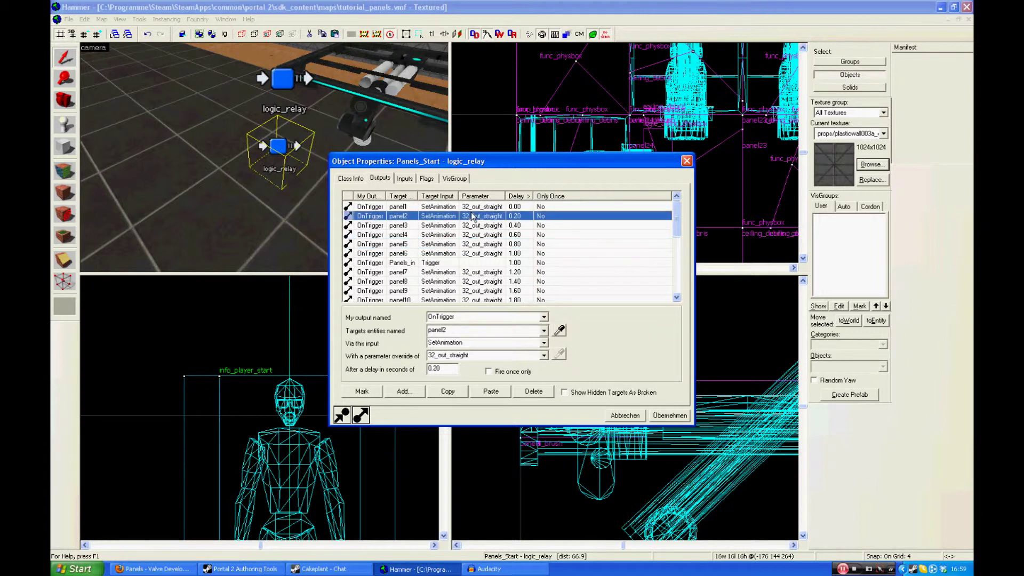
{"action": "left_click", "coordinate": [480, 208]}
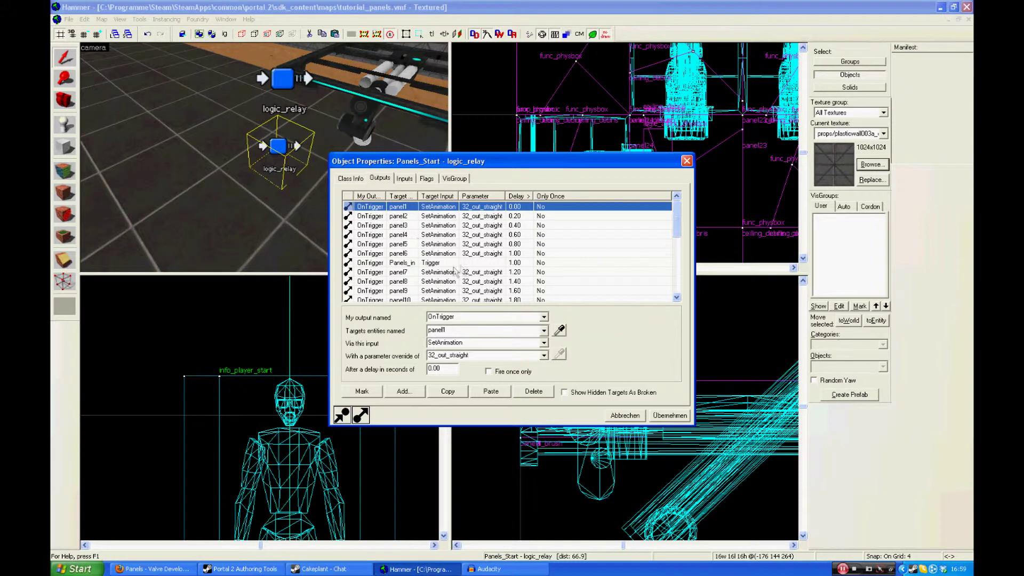
{"action": "left_click", "coordinate": [435, 269]}
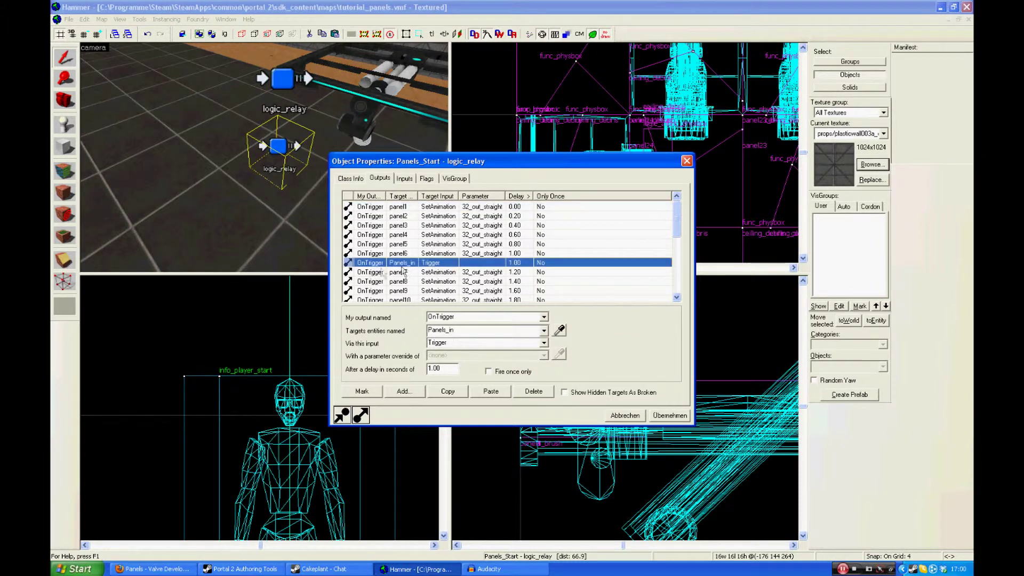
Select the middle logic_relay, Panels_in, and inspect its output that triggers Panels_wall
{"action": "left_click", "coordinate": [286, 92]}
{"action": "left_click", "coordinate": [444, 264]}
{"action": "left_click", "coordinate": [305, 114]}
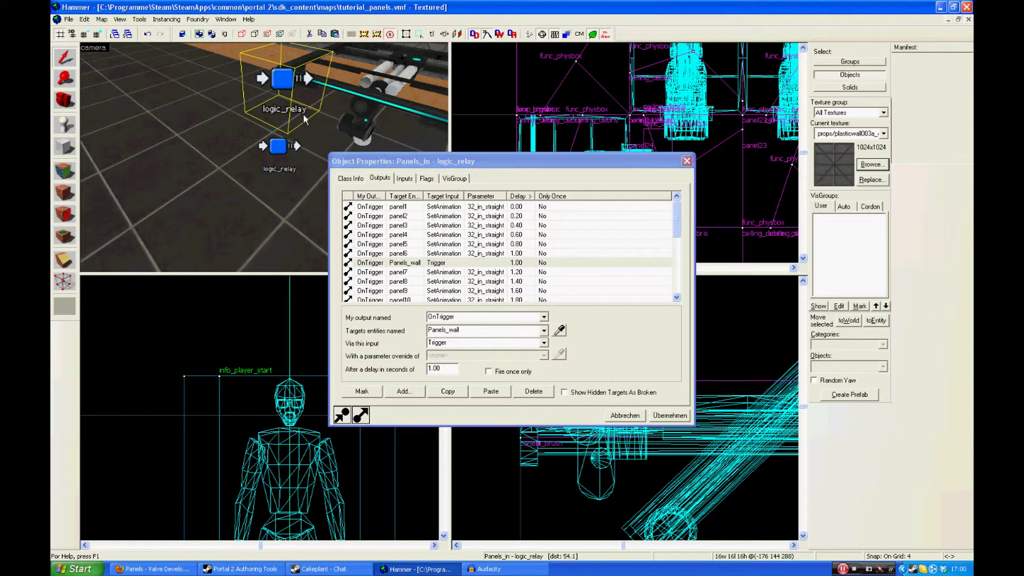
Select the top logic_relay, Panels_wall, and inspect its EnableMotion output to ceiling_debris at the end of the output list
{"action": "key", "text": "z"}
{"action": "key", "text": "z"}
{"action": "left_click", "coordinate": [295, 89]}
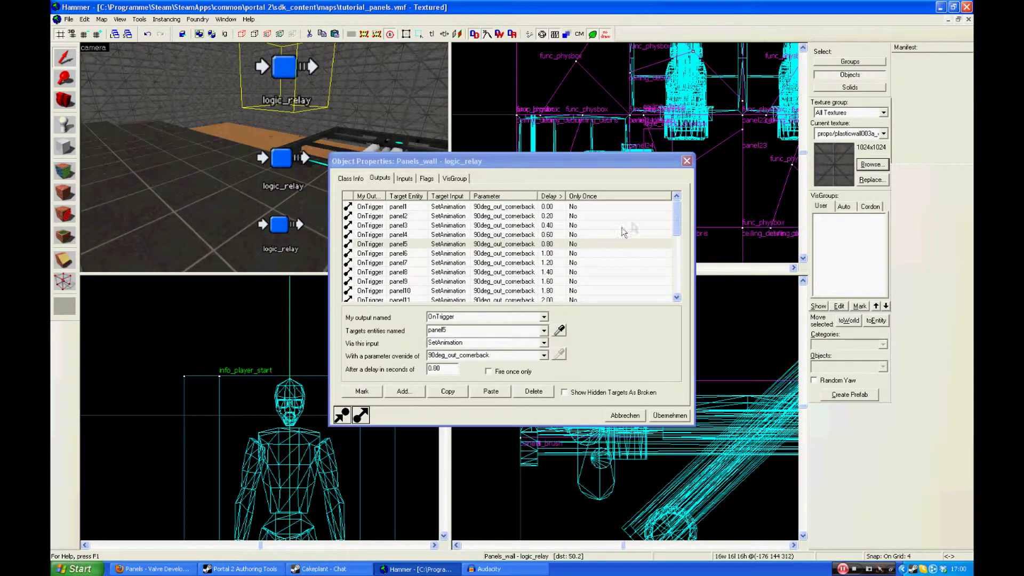
{"action": "left_click_drag", "start_coordinate": [677, 214], "coordinate": [670, 281]}
{"action": "left_click", "coordinate": [456, 281]}
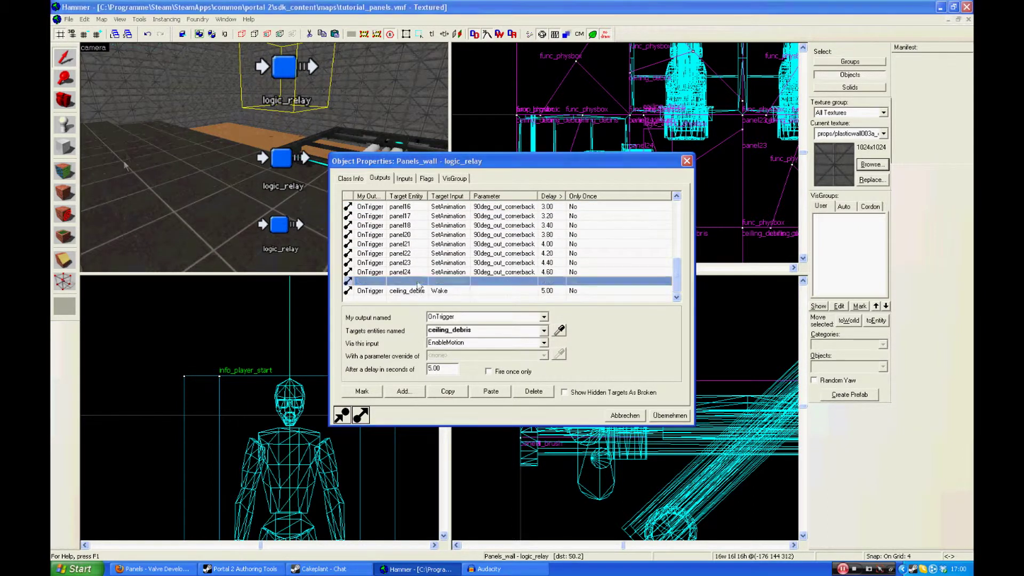
Select a ceiling_debris func_physbox in the ceiling opening and review its flags, outputs and class properties
{"action": "key", "text": "z"}
{"action": "key", "text": "Up"}
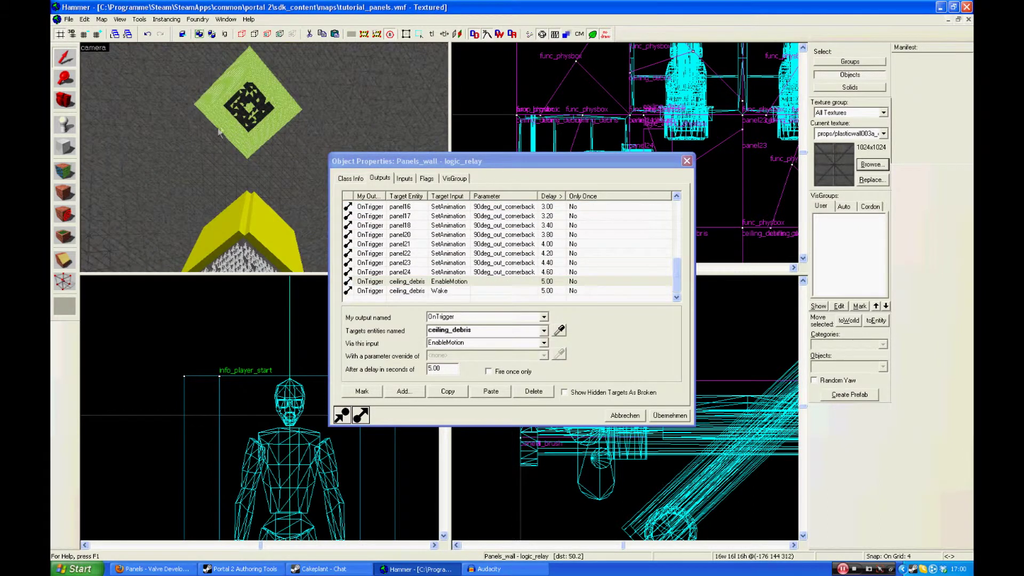
{"action": "left_click", "coordinate": [245, 120]}
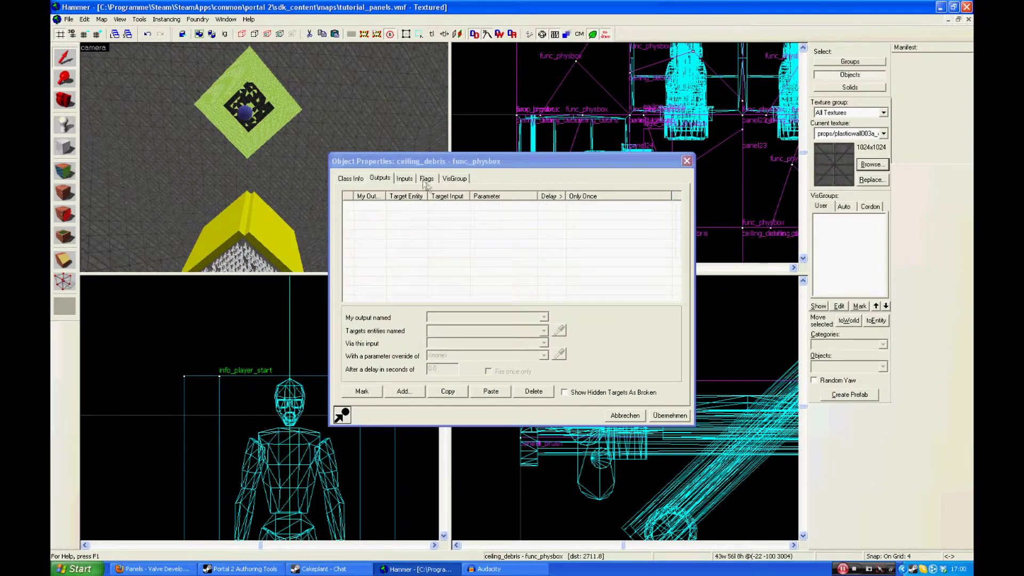
{"action": "key", "text": "Down"}
{"action": "key", "text": "Right"}
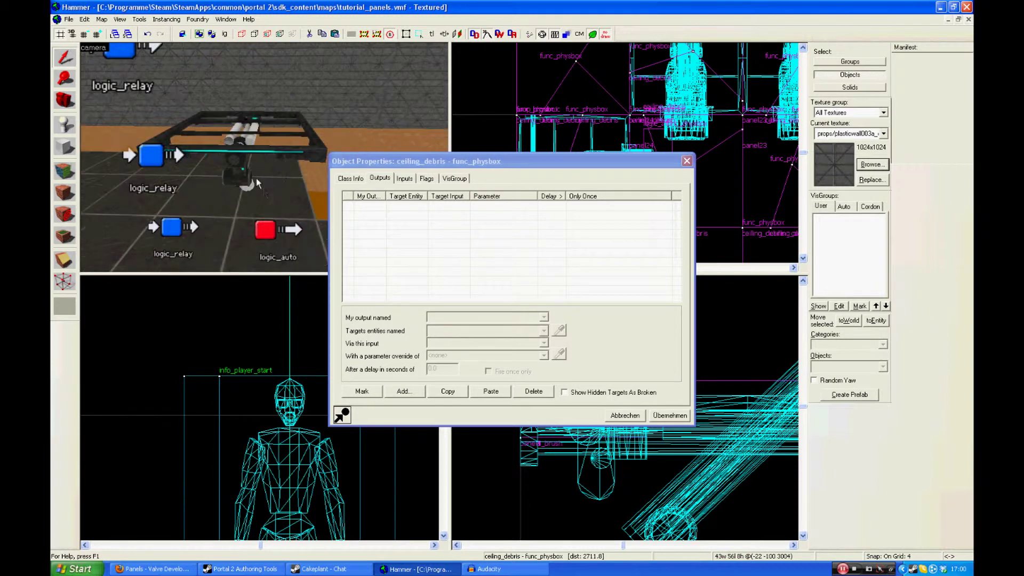
{"action": "left_click", "coordinate": [426, 179]}
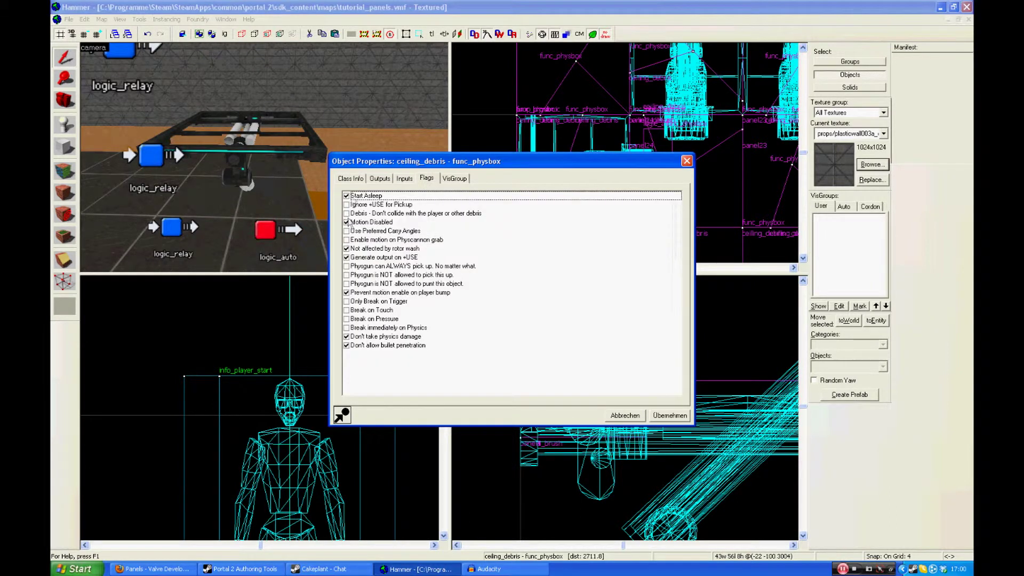
{"action": "left_click", "coordinate": [382, 180]}
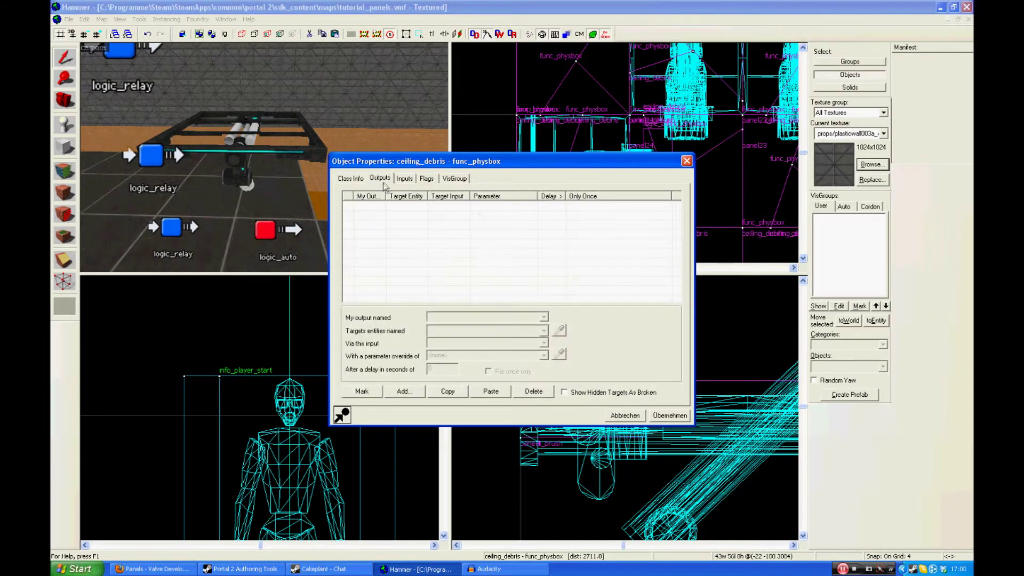
{"action": "left_click", "coordinate": [351, 178]}
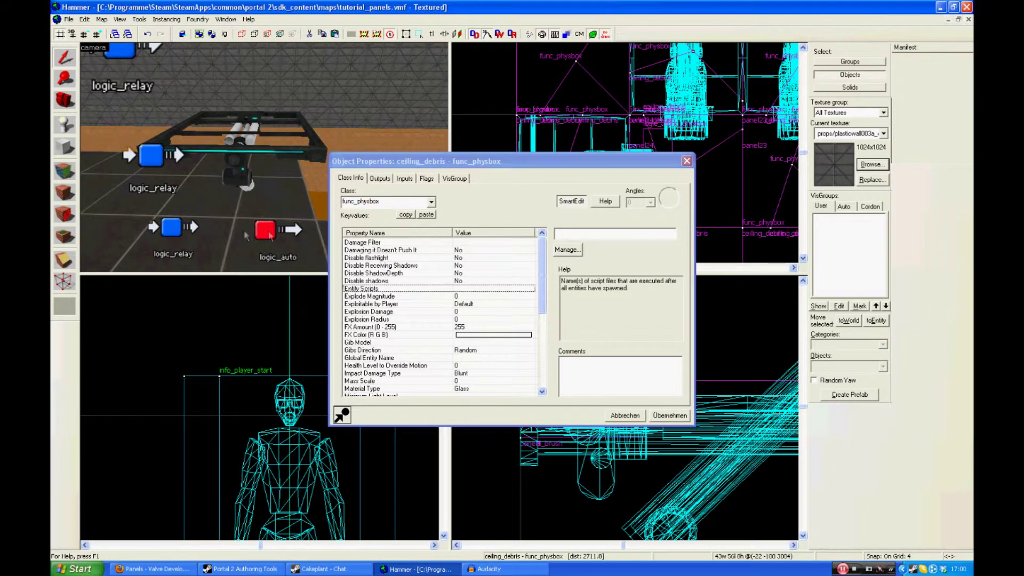
Open the Panels_wall logic_relay again, review its EnableMotion output to ceiling_debris, and close the properties
{"action": "left_click", "coordinate": [128, 56]}
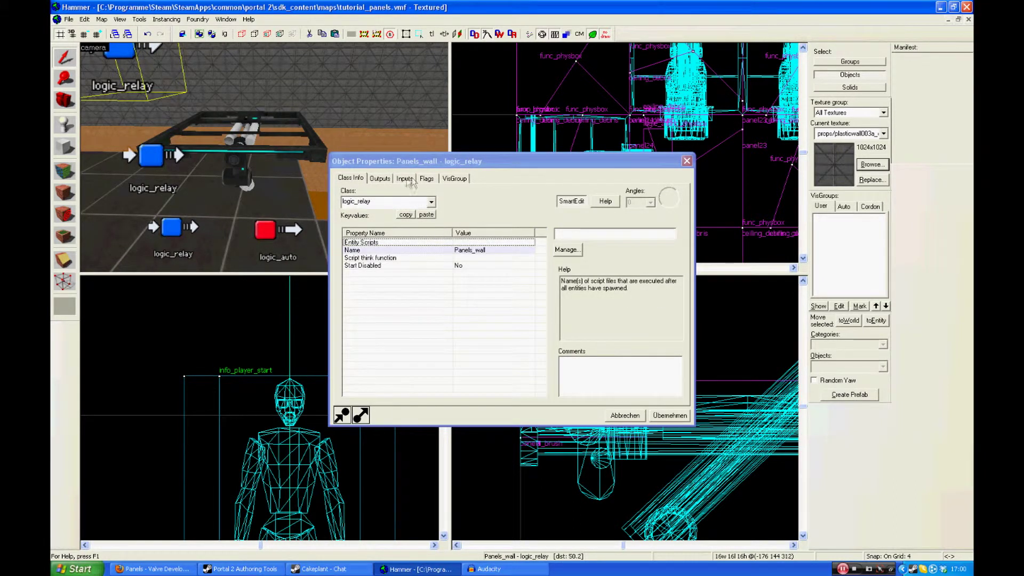
{"action": "left_click", "coordinate": [382, 179]}
{"action": "scroll", "coordinate": [421, 256], "scroll_direction": "down", "scroll_amount": 5}
{"action": "left_click", "coordinate": [422, 283]}
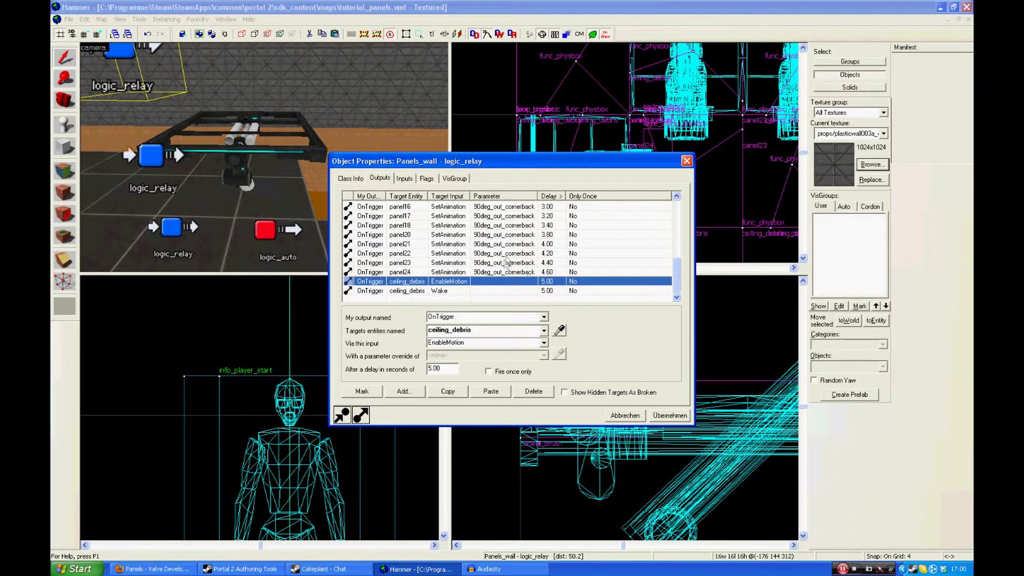
{"action": "left_click", "coordinate": [694, 175]}
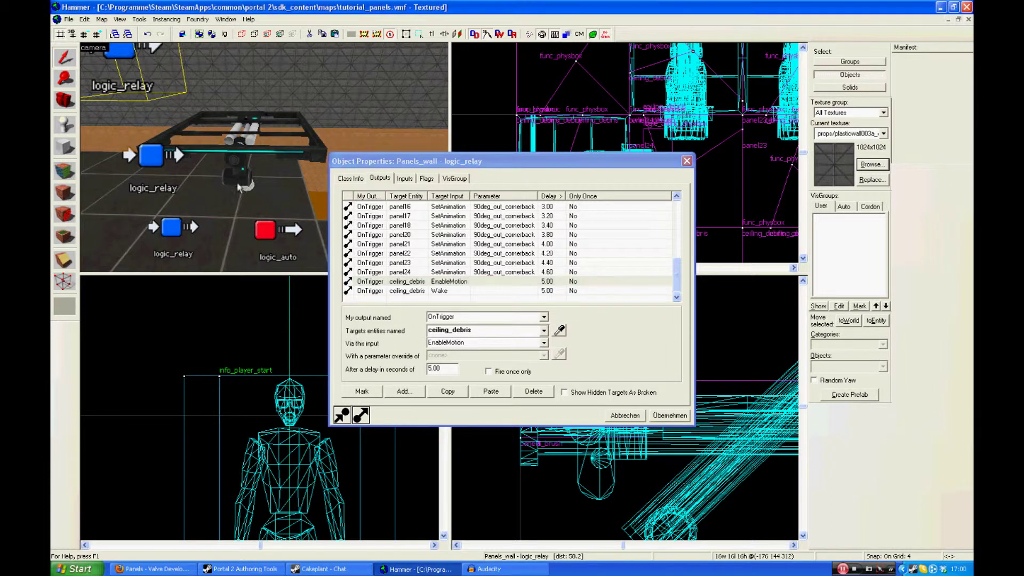
{"action": "left_click", "coordinate": [687, 161]}
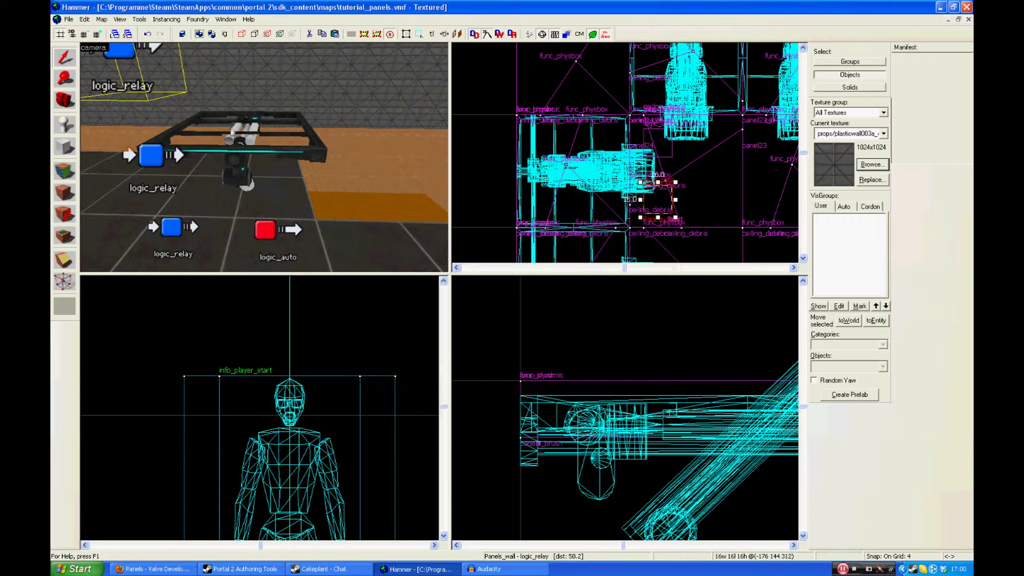
Examine the panel floor, its arm props underneath and the logic entities beside panel1 from several sides
{"action": "key", "text": "z"}
{"action": "key", "text": "s"}
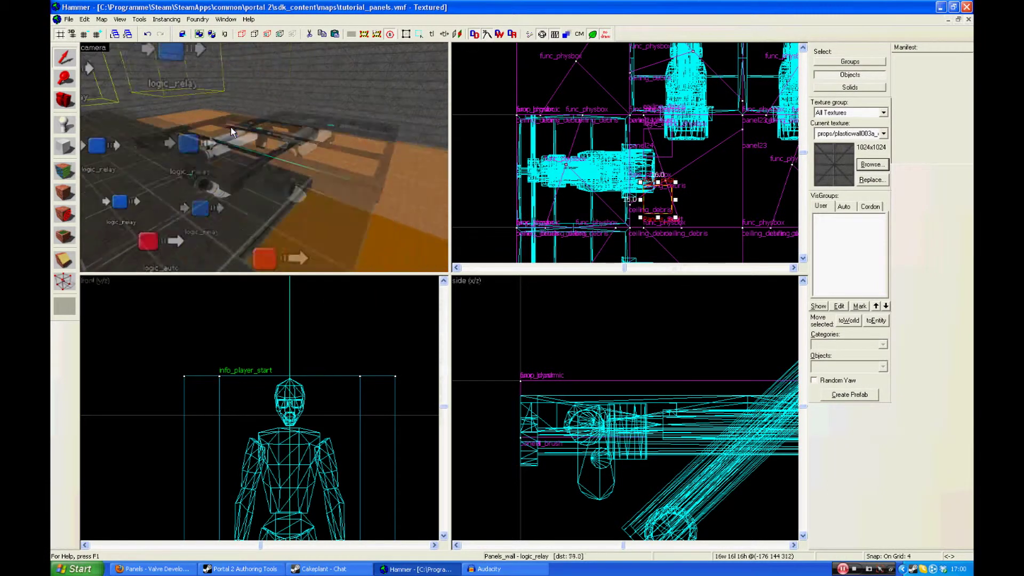
{"action": "key", "text": "d"}
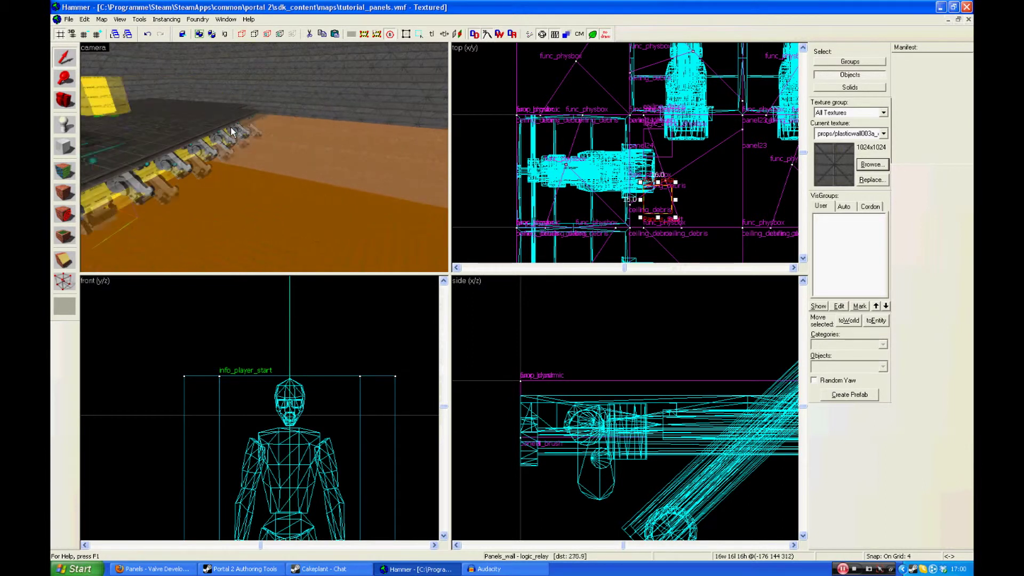
{"action": "key", "text": "w"}
{"action": "key", "text": "d"}
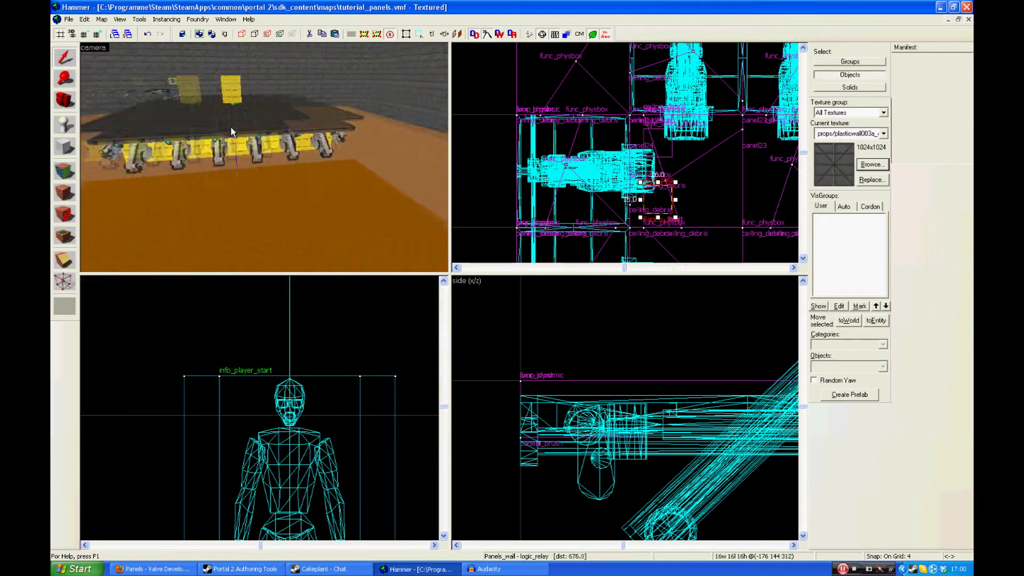
{"action": "key", "text": "w"}
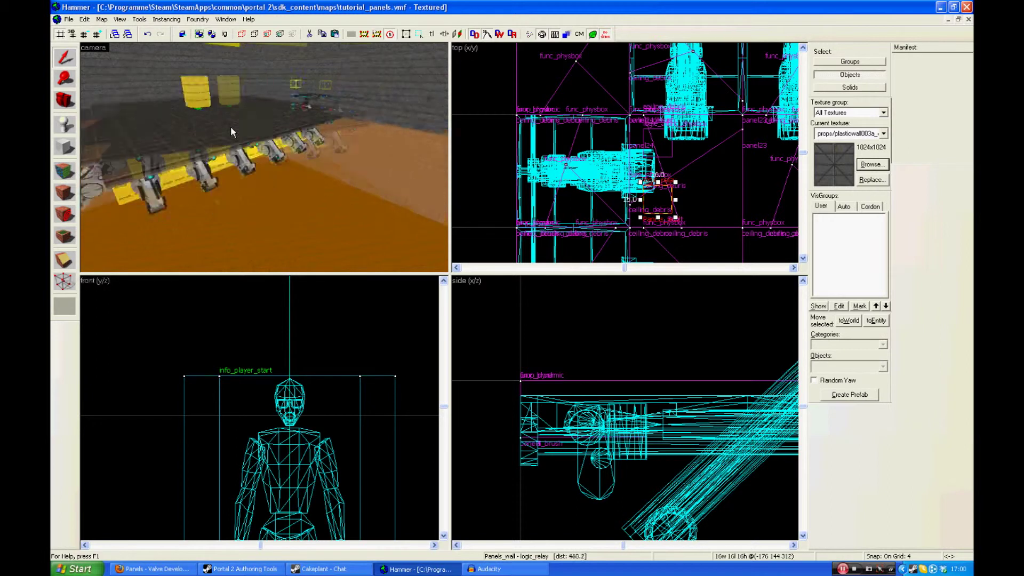
{"action": "key", "text": "w"}
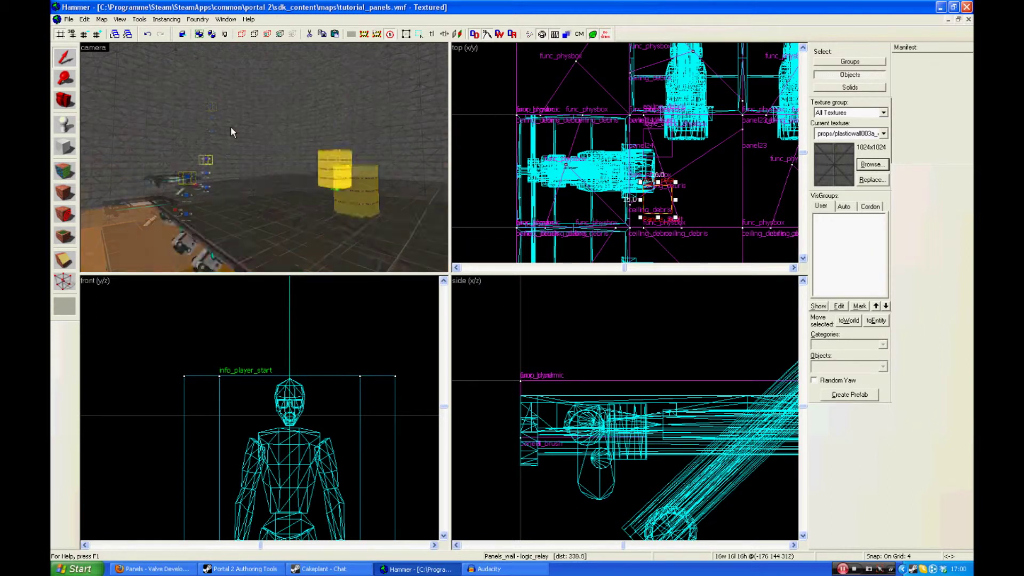
{"action": "key", "text": "s"}
{"action": "key", "text": "s"}
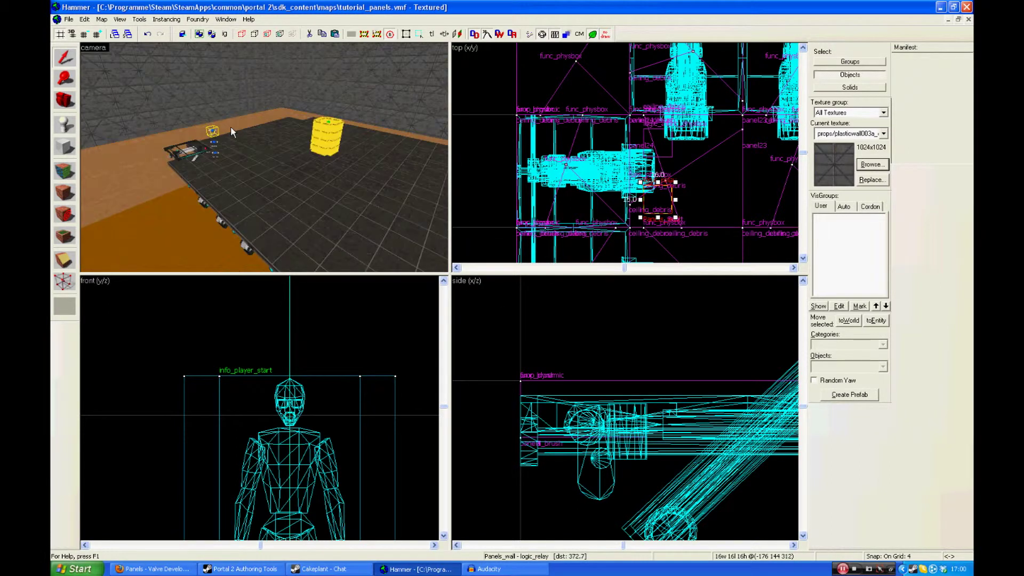
{"action": "key", "text": "w"}
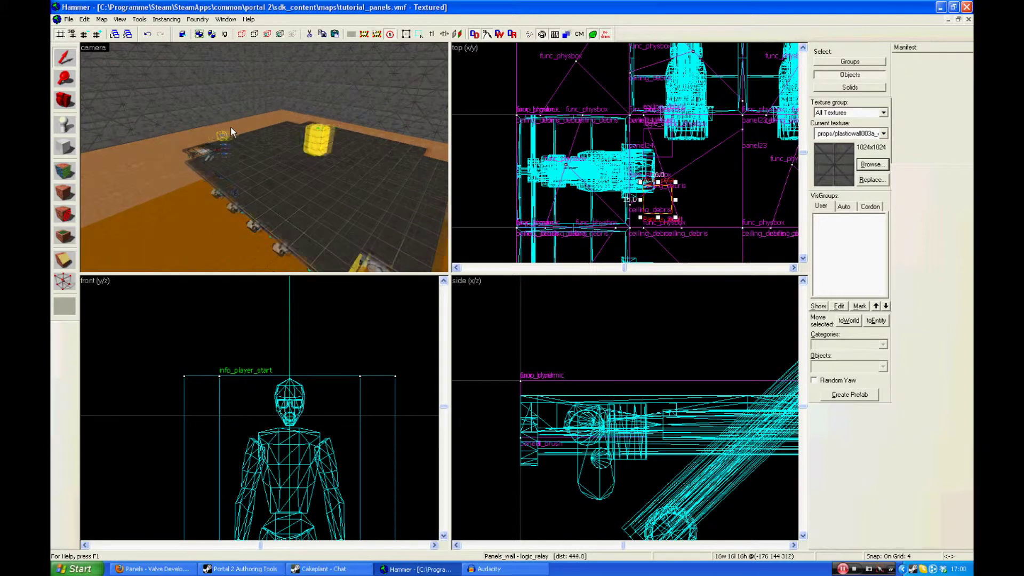
{"action": "key", "text": "a"}
{"action": "key", "text": "w"}
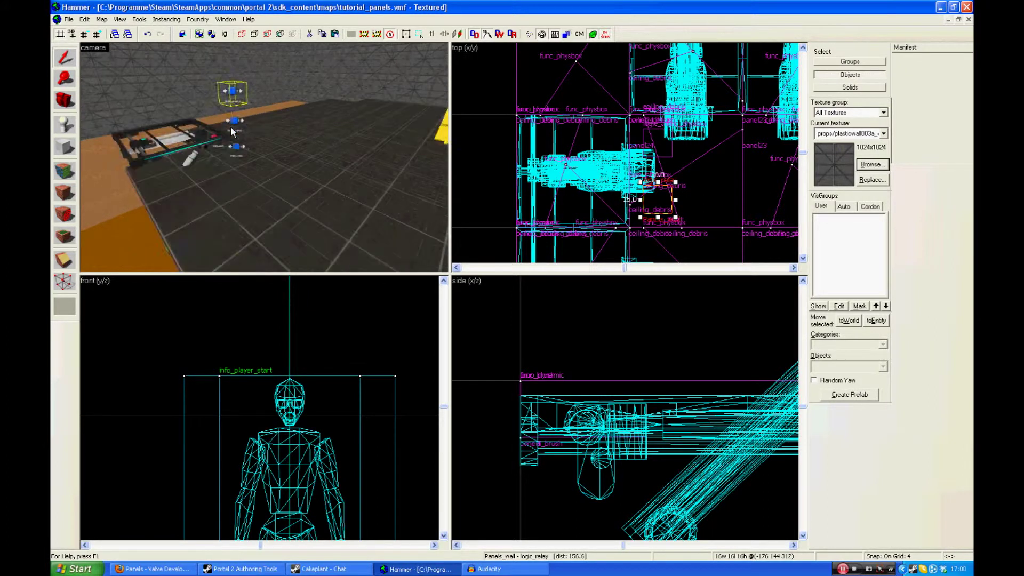
{"action": "key", "text": "w"}
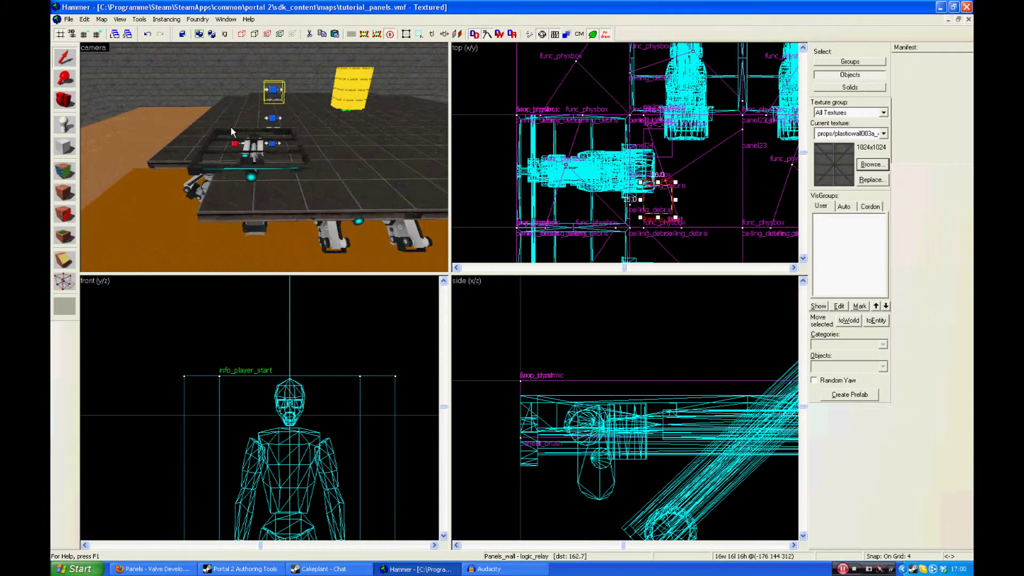
{"action": "key", "text": "s"}
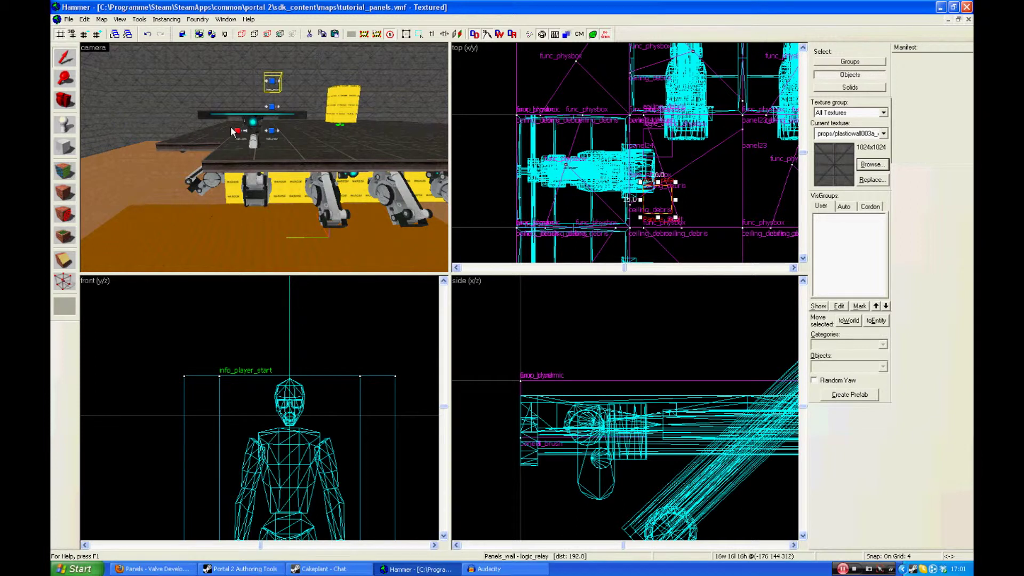
Open the properties of the panel1 arm prop_dynamic beside the logic entities and set its Skin to 1
{"action": "key", "text": "w"}
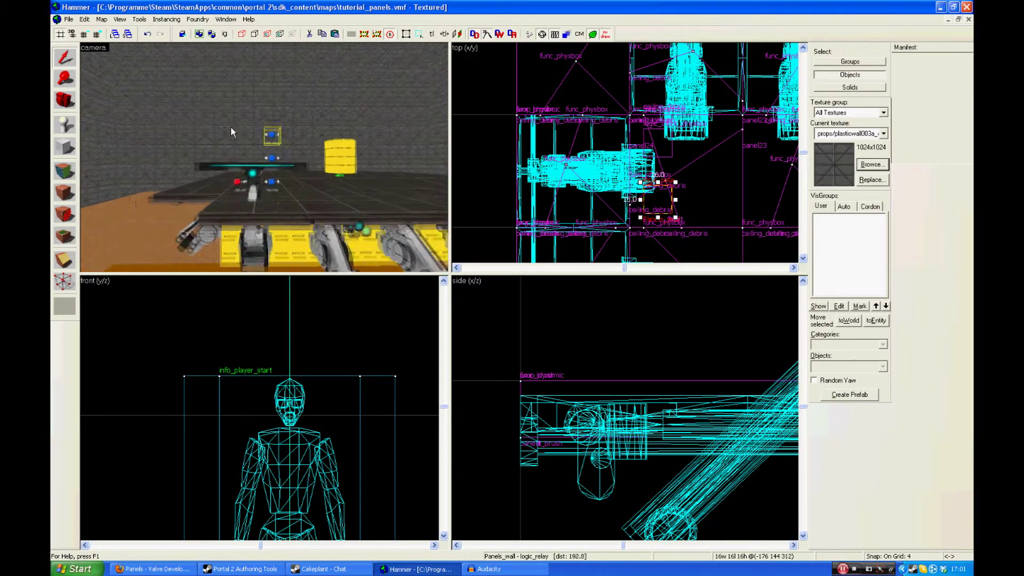
{"action": "key", "text": "a"}
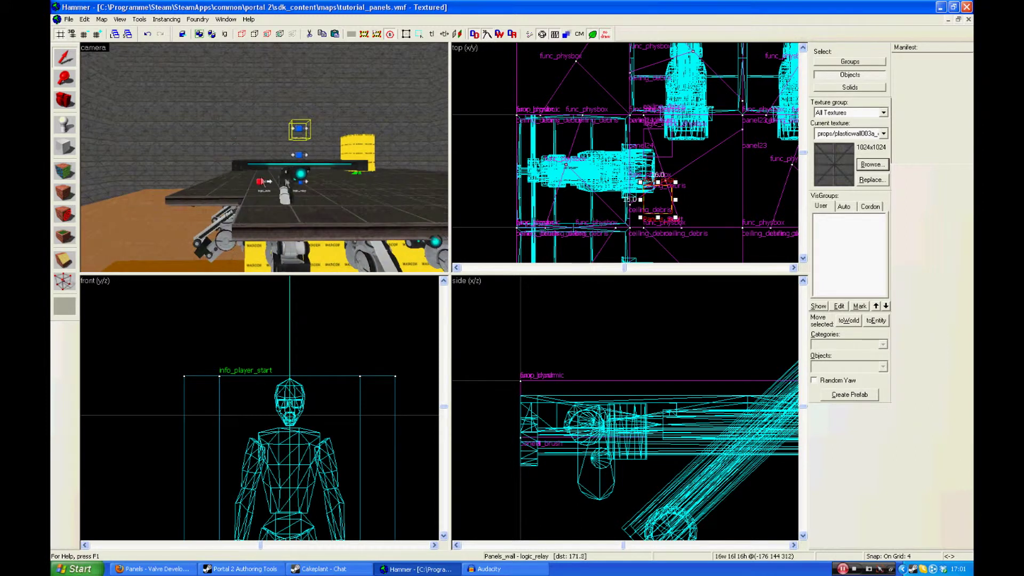
{"action": "left_click", "coordinate": [299, 170]}
{"action": "double_click", "coordinate": [299, 171]}
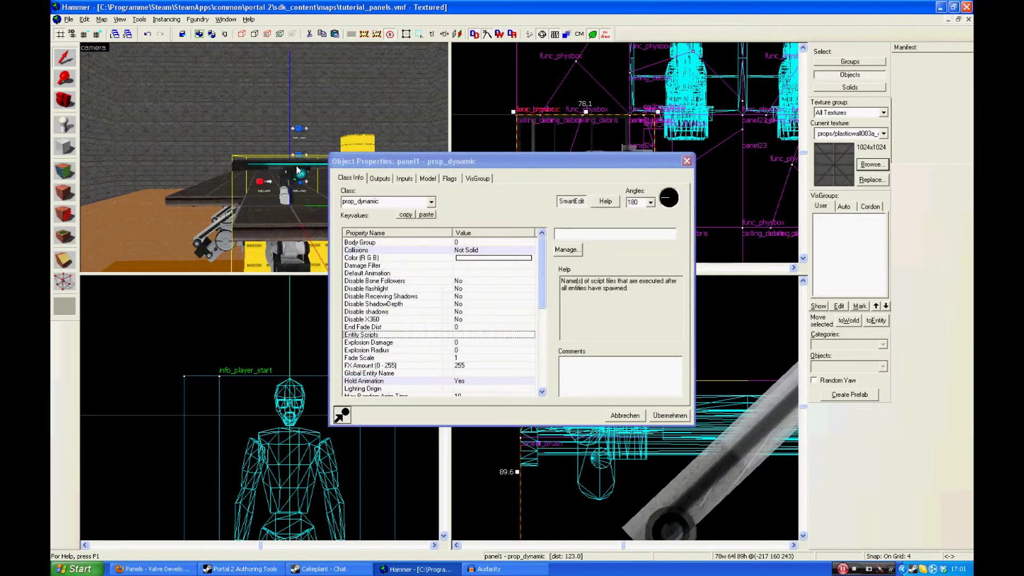
{"action": "scroll", "coordinate": [544, 304], "scroll_direction": "down", "scroll_amount": 6}
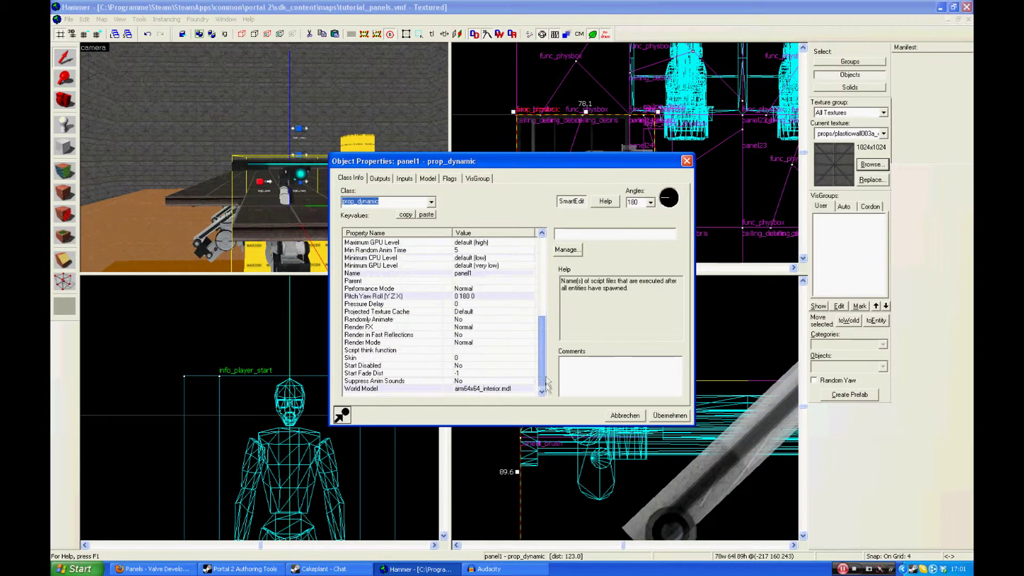
{"action": "left_click", "coordinate": [461, 358]}
{"action": "double_click", "coordinate": [571, 235]}
{"action": "type", "text": "1"}
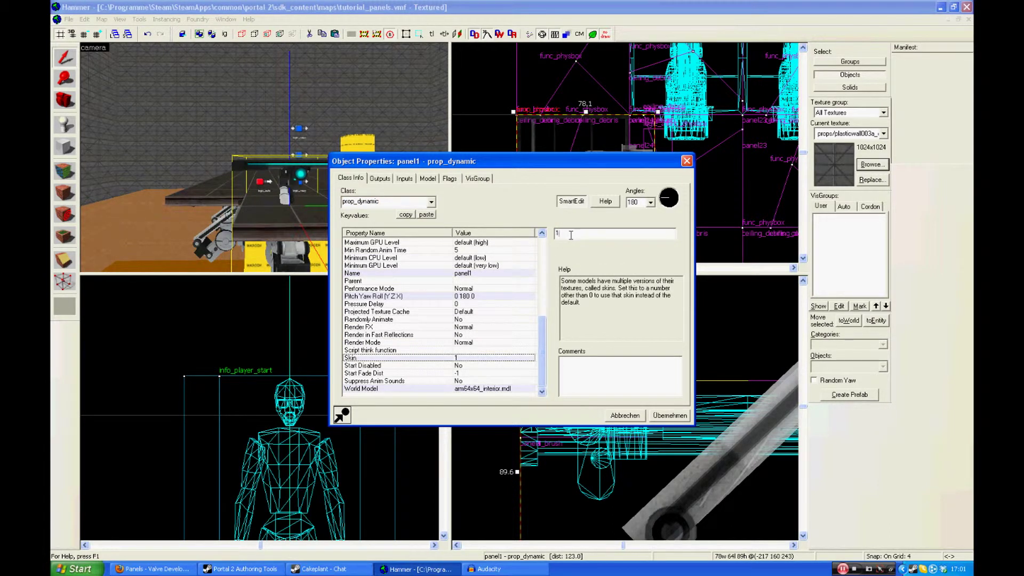
{"action": "key", "text": "Return"}
Set the panel1 arm prop's Skin to 2 and close its properties
{"action": "double_click", "coordinate": [571, 235]}
{"action": "type", "text": "2"}
{"action": "key", "text": "Return"}
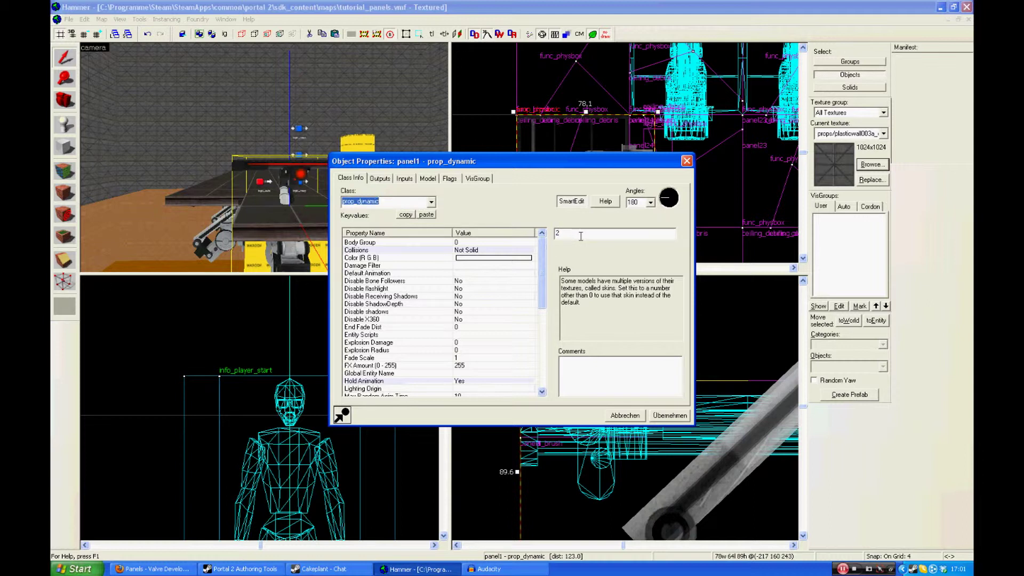
{"action": "left_click", "coordinate": [687, 162]}
Examine the ceiling opening above the panel floor and its broken ceiling_debris pieces up close
{"action": "key", "text": "z"}
{"action": "key", "text": "w"}
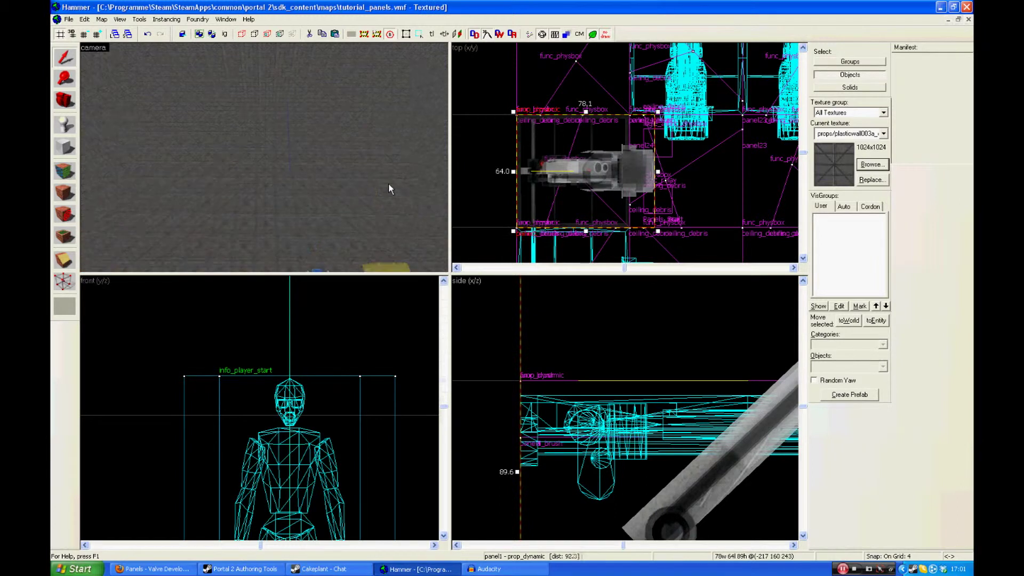
{"action": "key", "text": "s"}
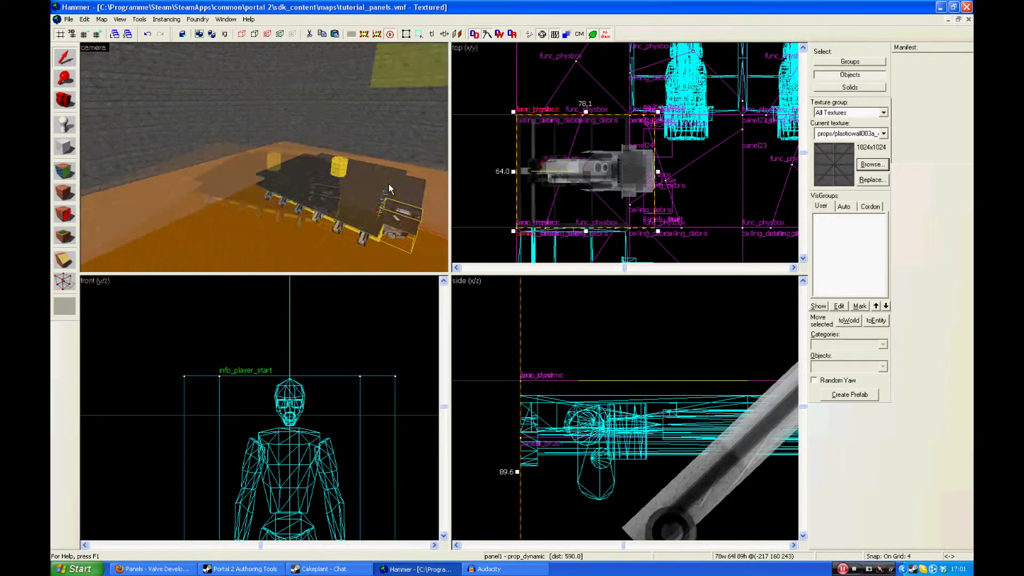
{"action": "key", "text": "w"}
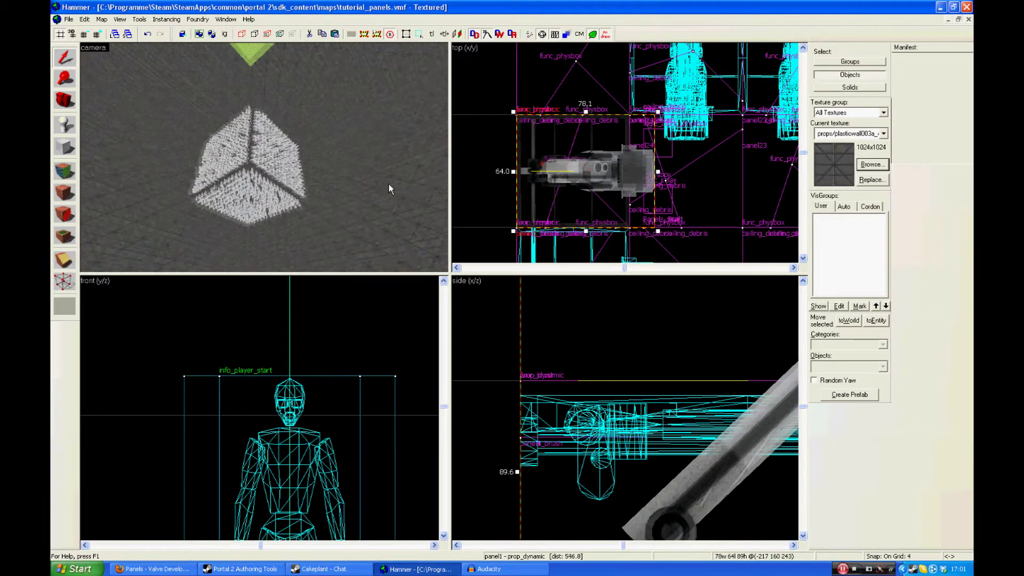
{"action": "key", "text": "w"}
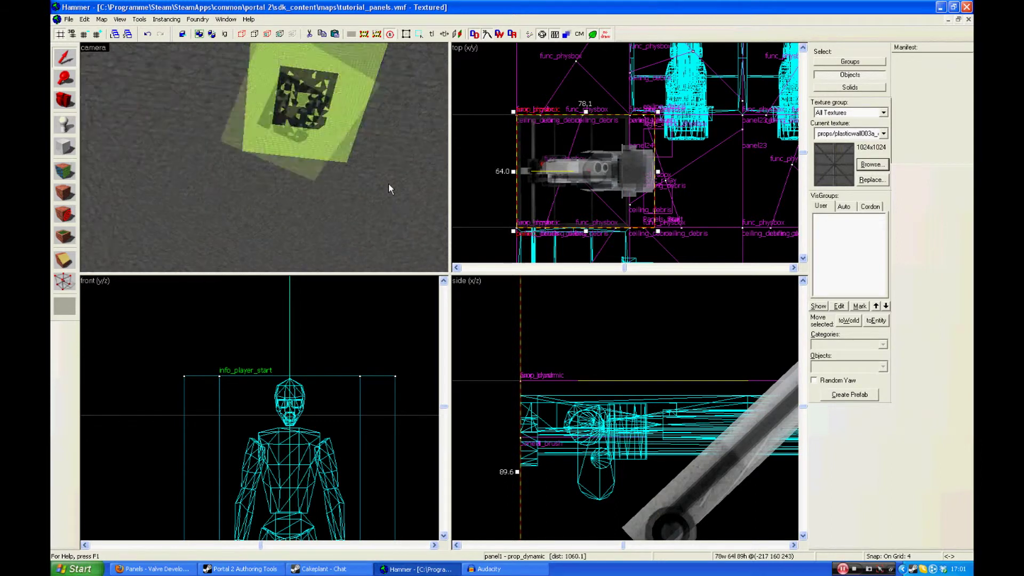
{"action": "key", "text": "Down"}
{"action": "key", "text": "Down"}
{"action": "key", "text": "Down"}
{"action": "key", "text": "Down"}
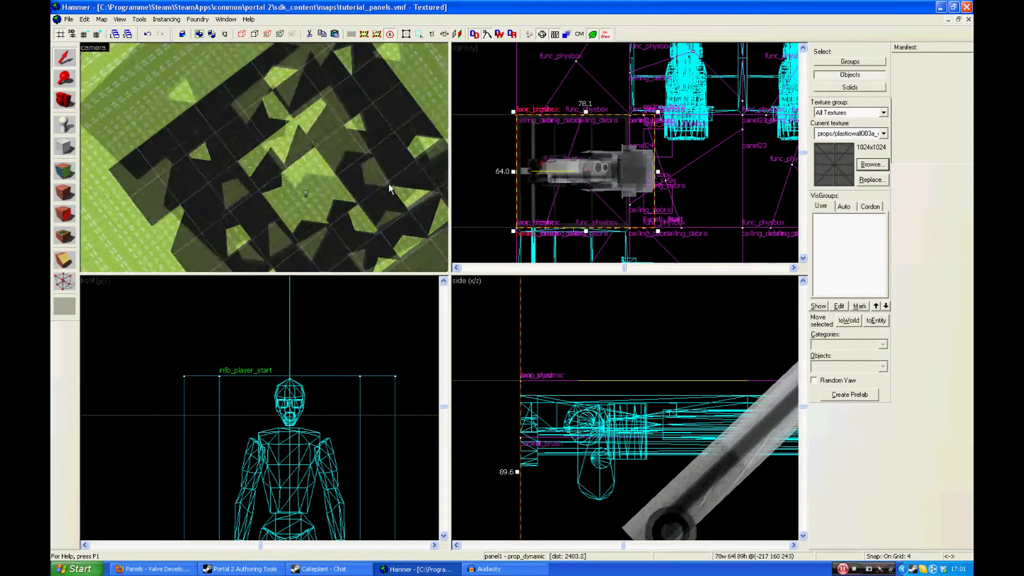
Examine the complete panel floor, the player start and the panel1 arm from above and from the sides
{"action": "key", "text": "Up"}
{"action": "key", "text": "Up"}
{"action": "key", "text": "Up"}
{"action": "key", "text": "Up"}
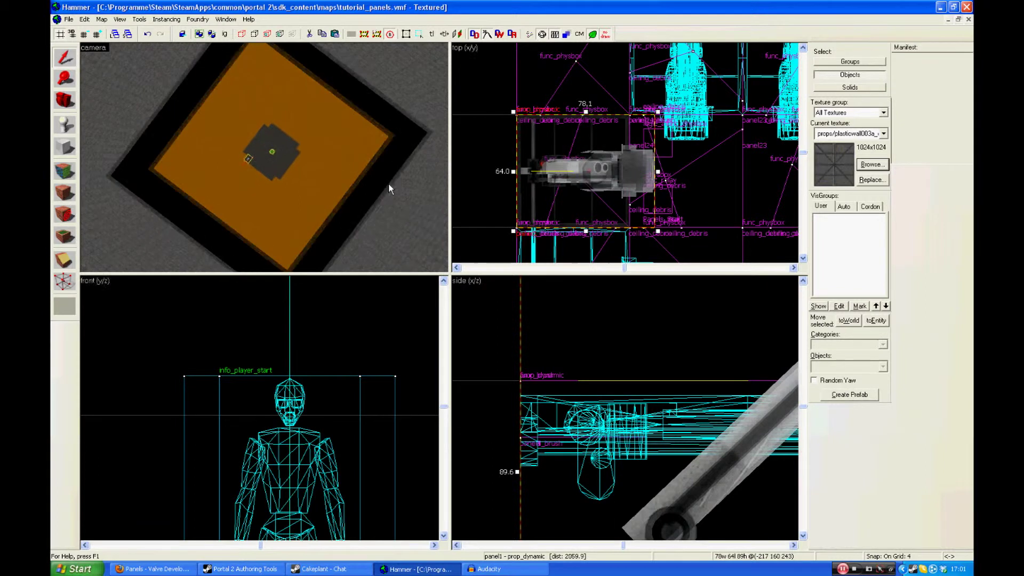
{"action": "key", "text": "Up"}
{"action": "key", "text": "Up"}
{"action": "key", "text": "Up"}
{"action": "key", "text": "Up"}
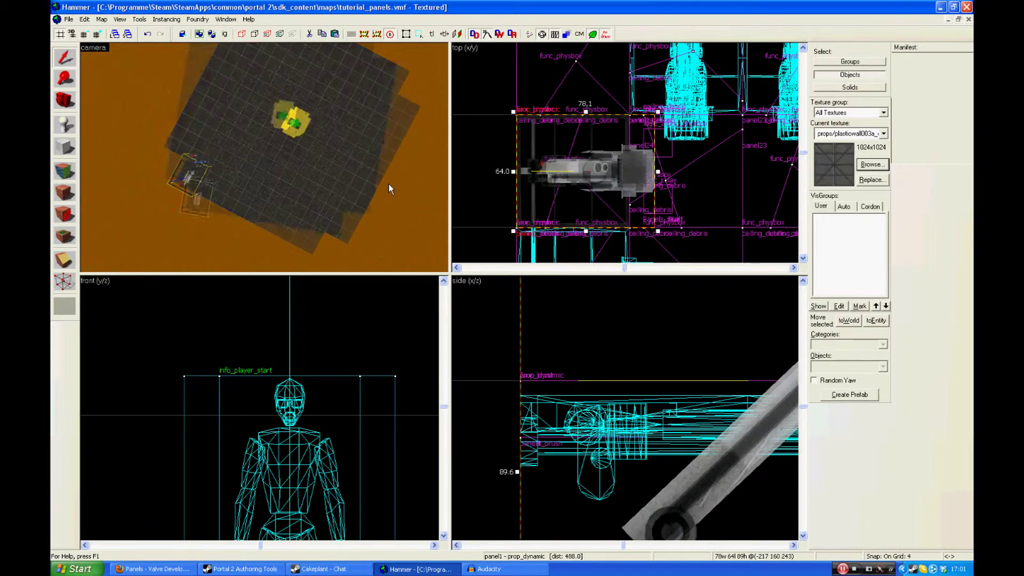
{"action": "key", "text": "Down"}
{"action": "key", "text": "Down"}
{"action": "key", "text": "Down"}
{"action": "key", "text": "Down"}
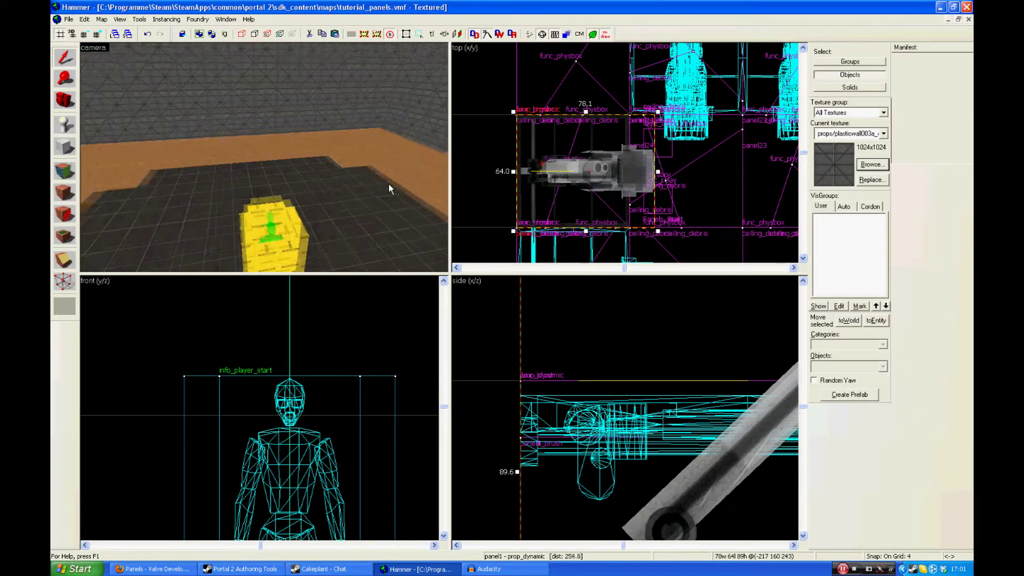
{"action": "key", "text": "a"}
{"action": "key", "text": "a"}
{"action": "key", "text": "a"}
{"action": "key", "text": "a"}
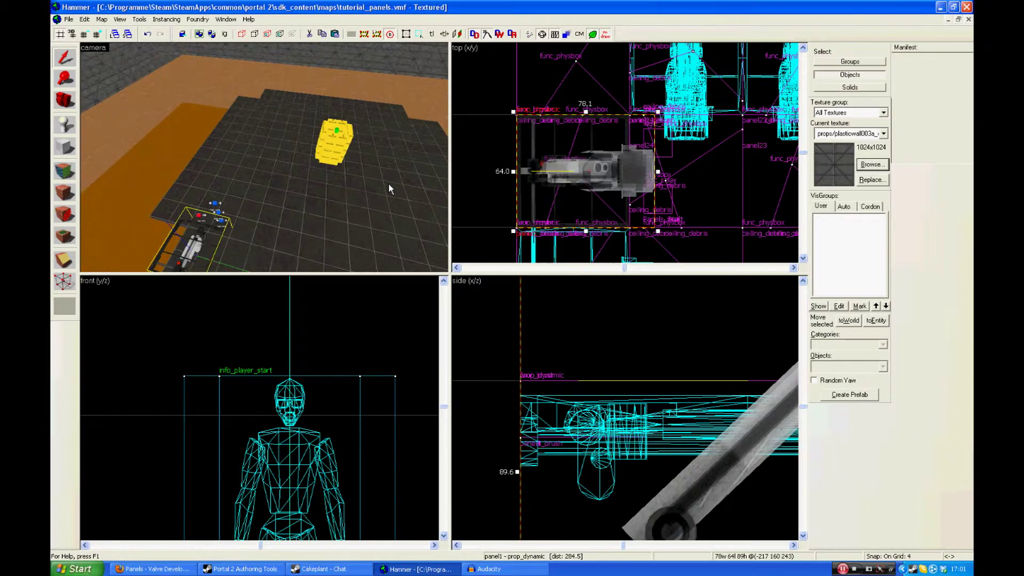
{"action": "key", "text": "w"}
{"action": "key", "text": "w"}
{"action": "key", "text": "w"}
{"action": "key", "text": "w"}
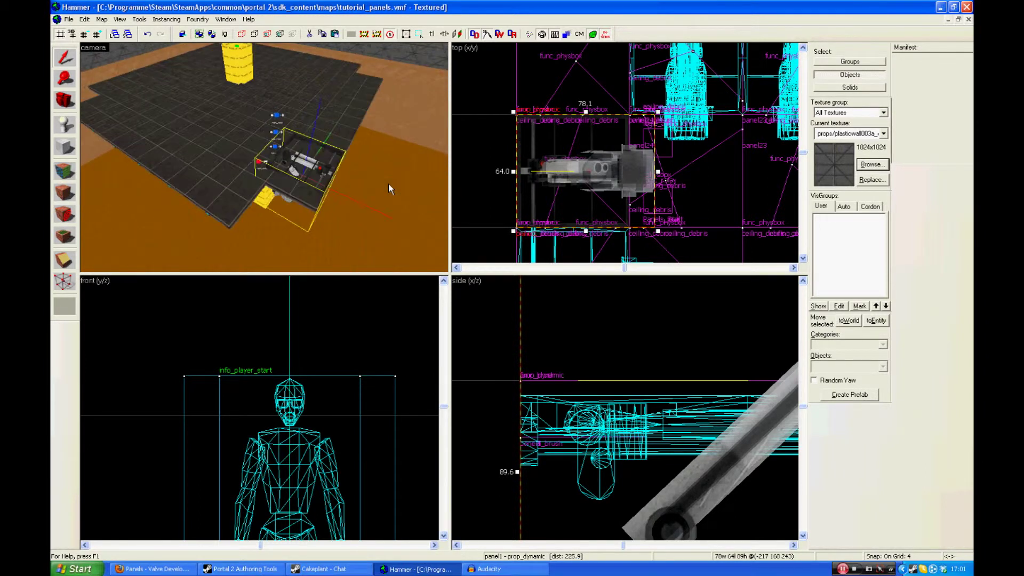